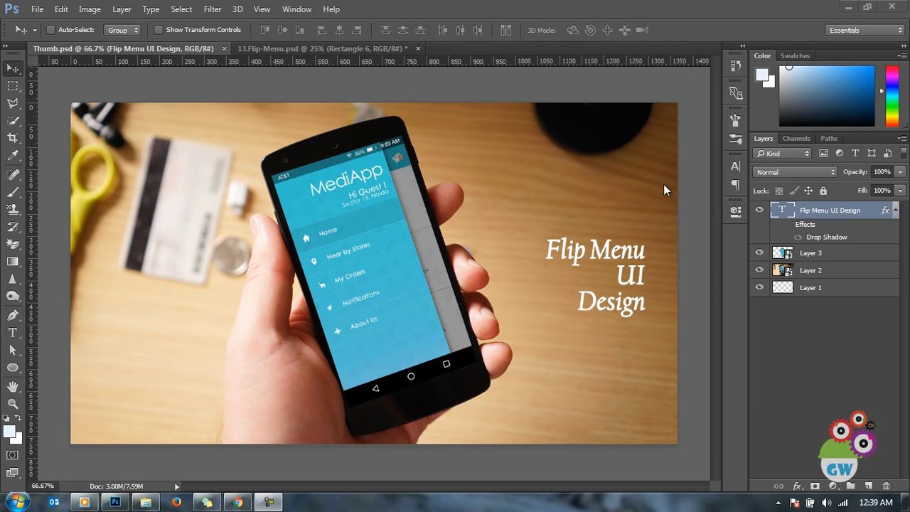
Step: Review the finished design in 13.Flip-Menu.psd, showing the dark overlay rectangle and switching the collapsed Flip Menu group off and on
scroll(664, 184, down, 1)
click(351, 48)
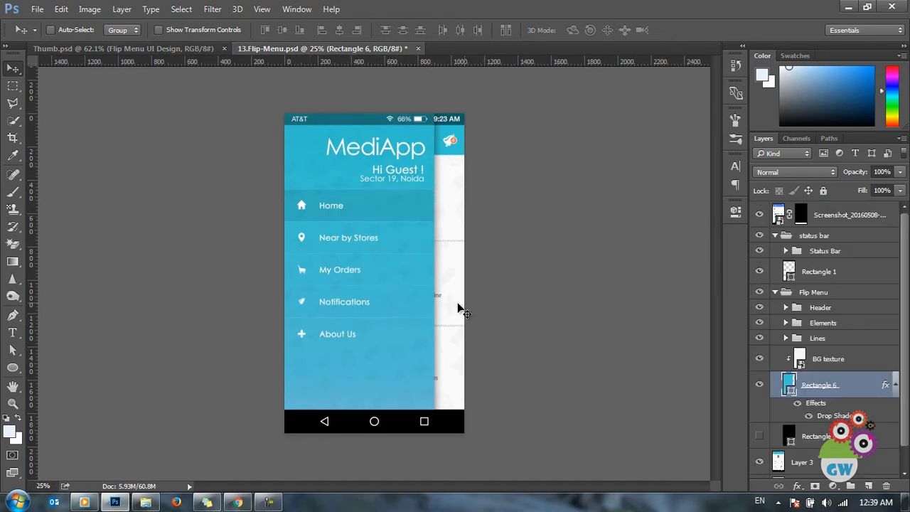
click(759, 439)
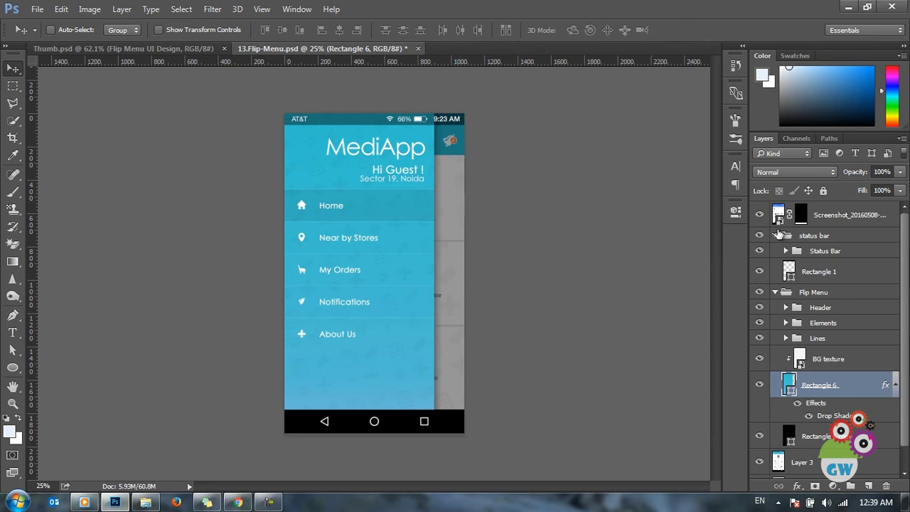
click(795, 297)
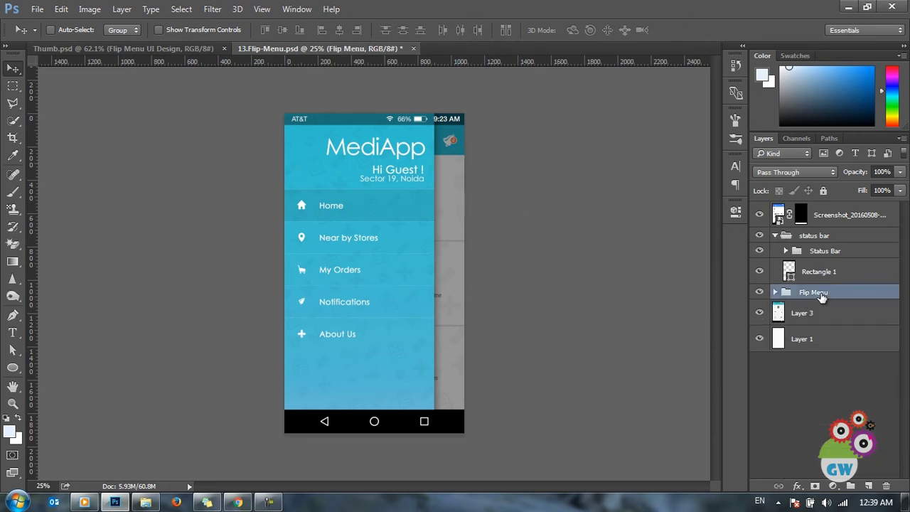
click(759, 292)
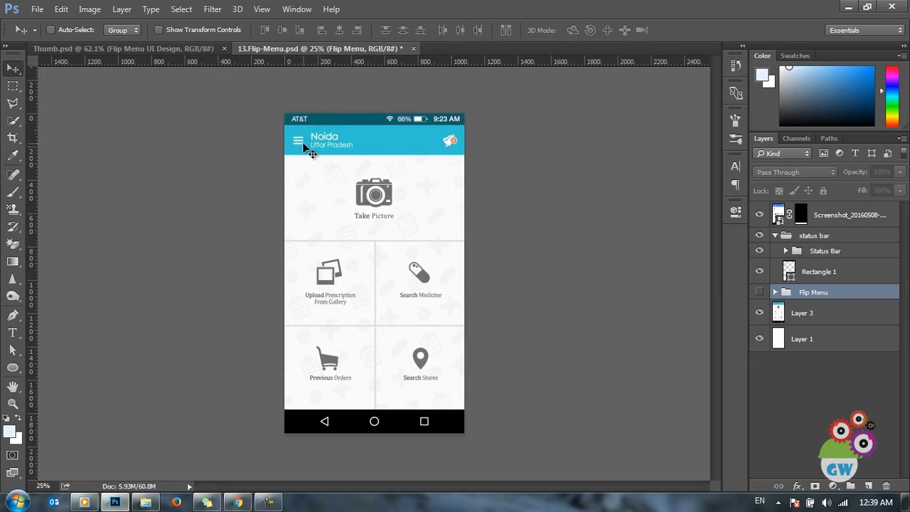
click(759, 292)
mouse_move(498, 299)
mouse_down()
mouse_move(330, 299)
mouse_move(484, 310)
mouse_up()
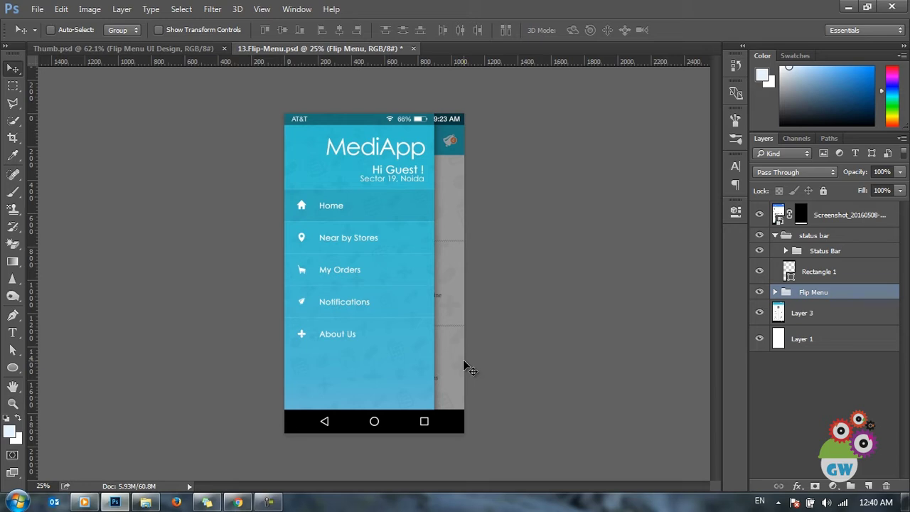
Step: Create a new artboard document with the Android 1080p (1080, 1920) size preset
click(37, 9)
click(50, 24)
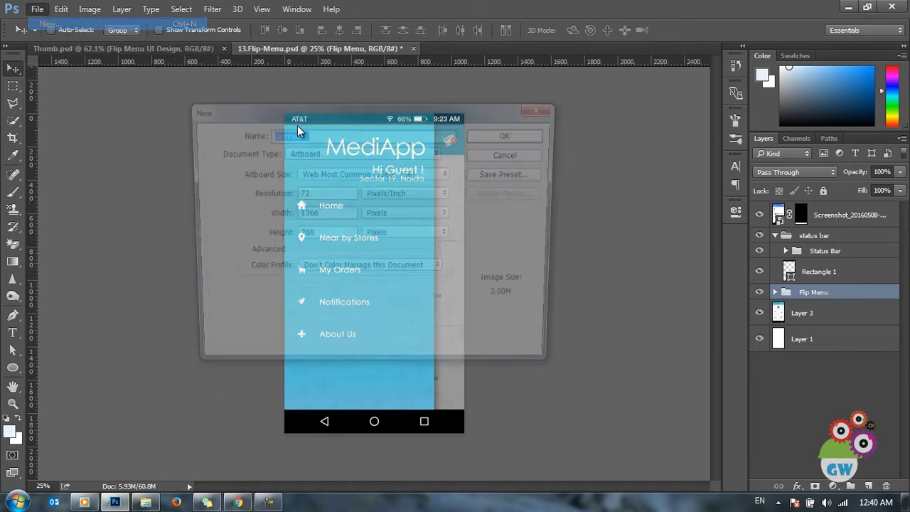
click(362, 154)
click(362, 154)
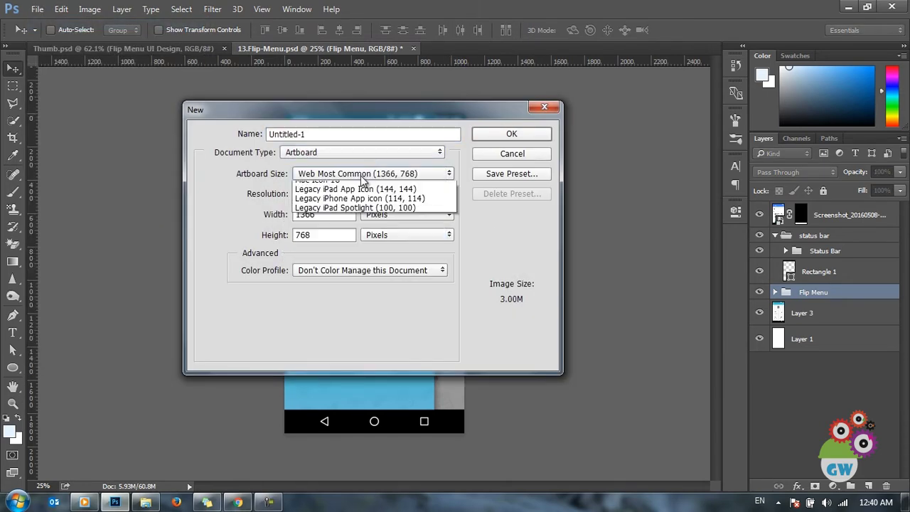
click(361, 177)
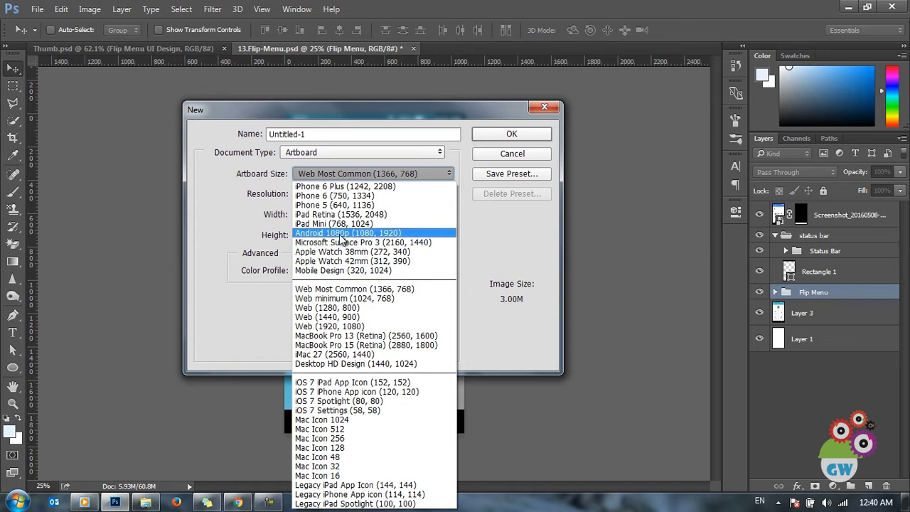
click(364, 233)
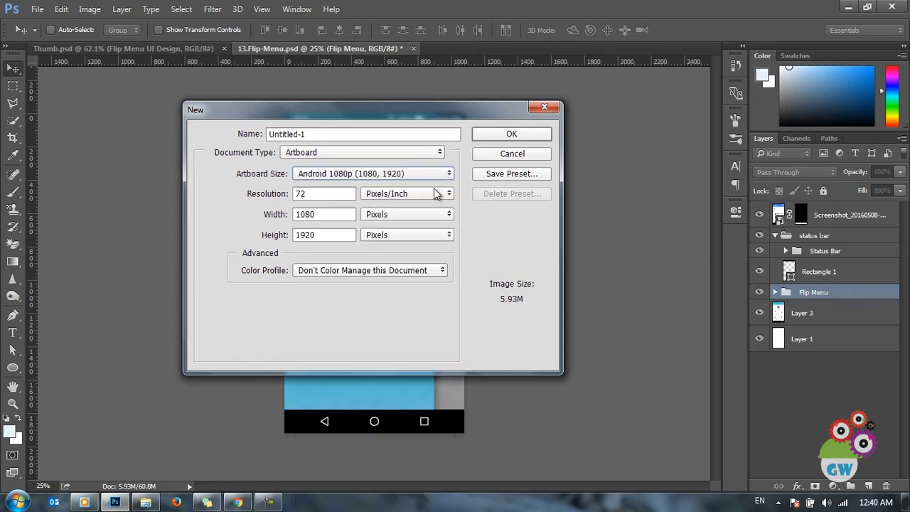
click(513, 137)
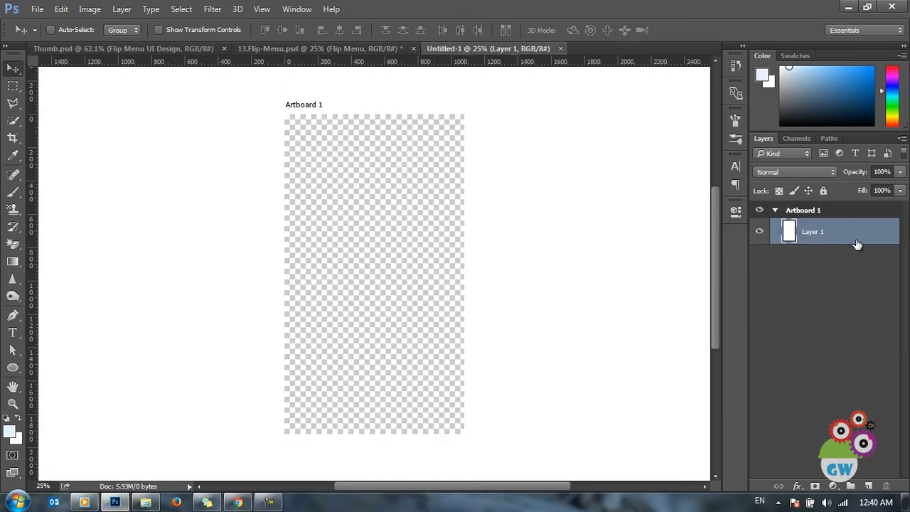
Step: Duplicate the artboard's Layer 1 into a new document
right_click(826, 233)
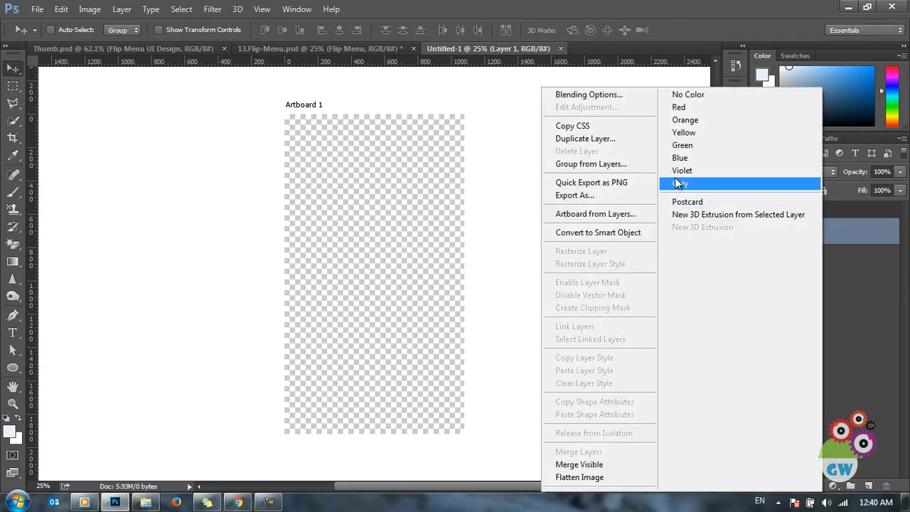
click(629, 139)
click(507, 217)
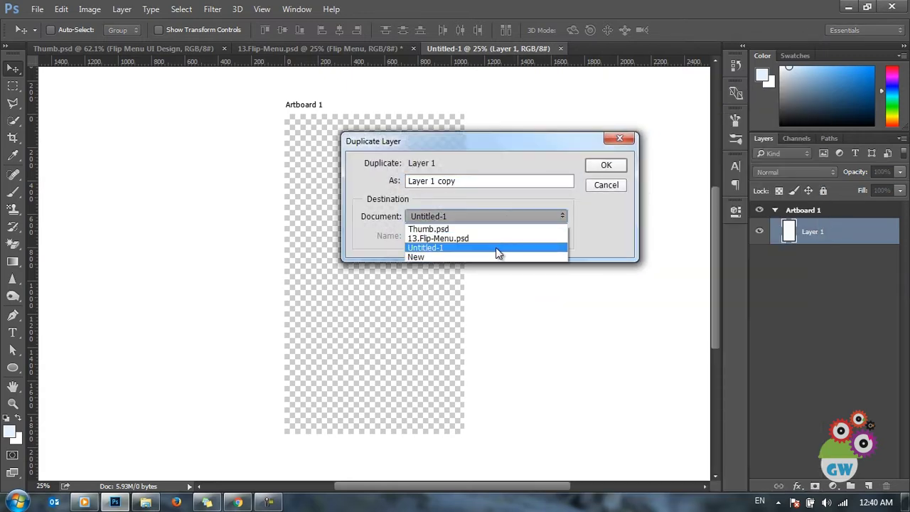
click(498, 257)
click(605, 165)
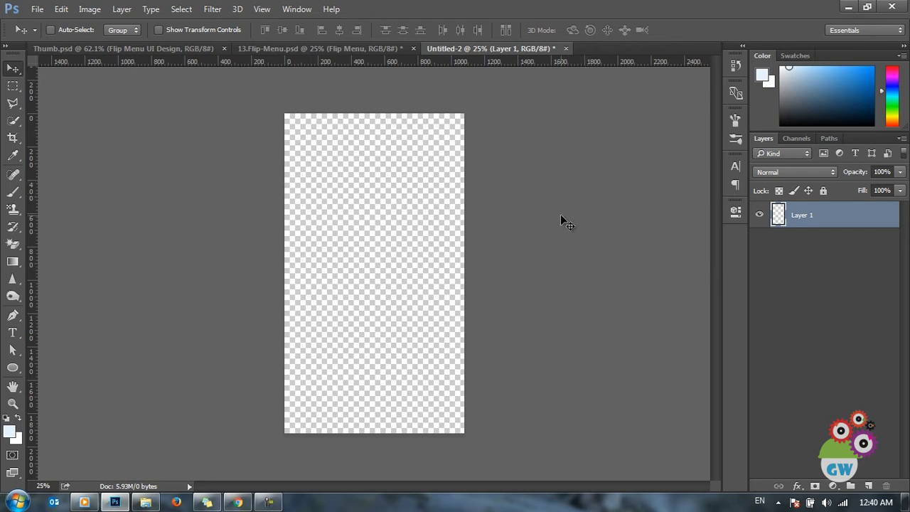
Step: In 13.Flip-Menu.psd, hide the Flip Menu group and everything above it, then select Layer 3 and check its visibility
click(357, 48)
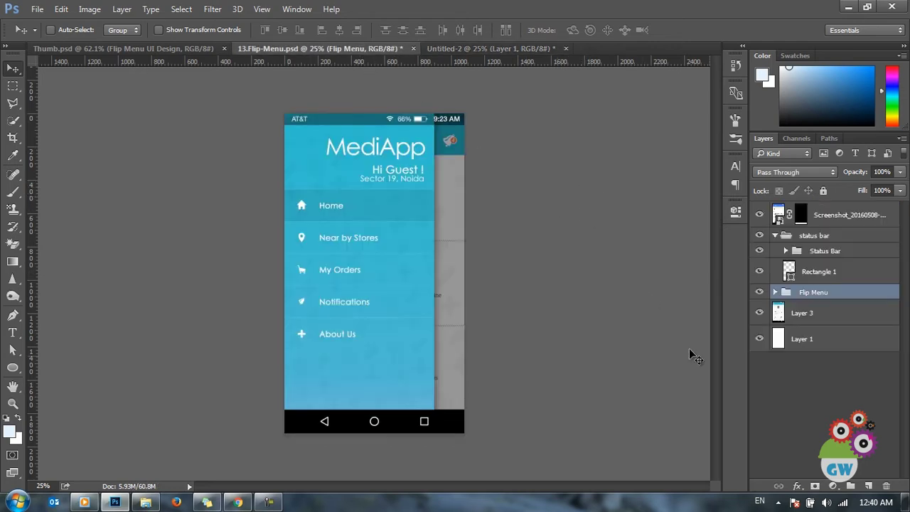
drag(760, 293, 765, 218)
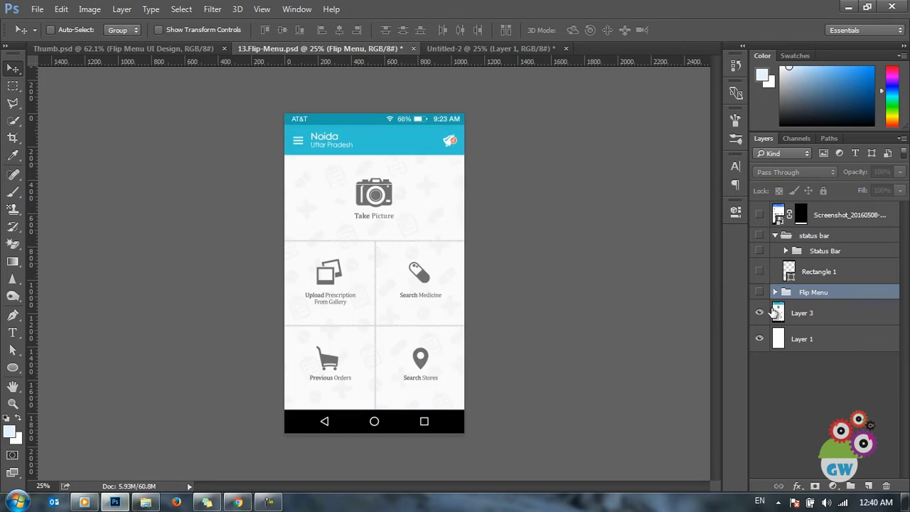
click(811, 319)
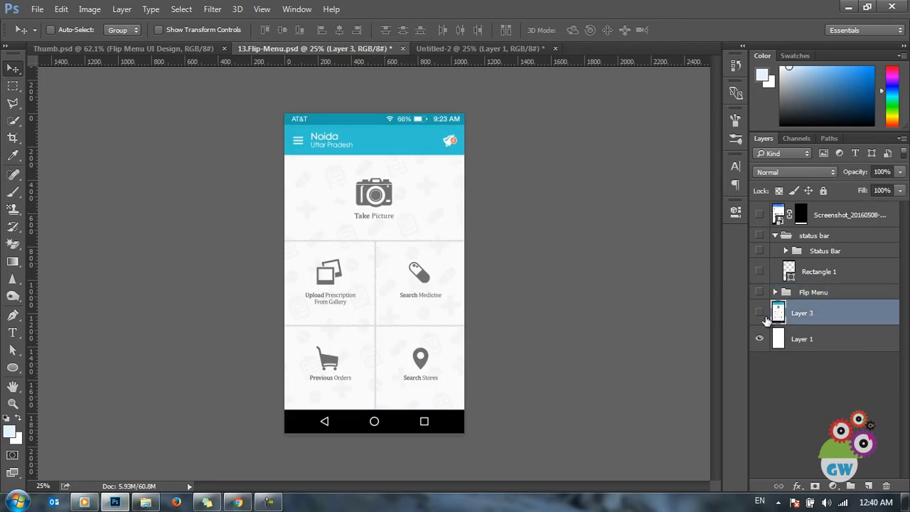
click(760, 314)
click(760, 313)
click(760, 313)
click(760, 313)
click(761, 315)
click(761, 315)
Step: Duplicate Layer 3 from 13.Flip-Menu.psd into the Untitled-2 document and switch to that document
right_click(839, 322)
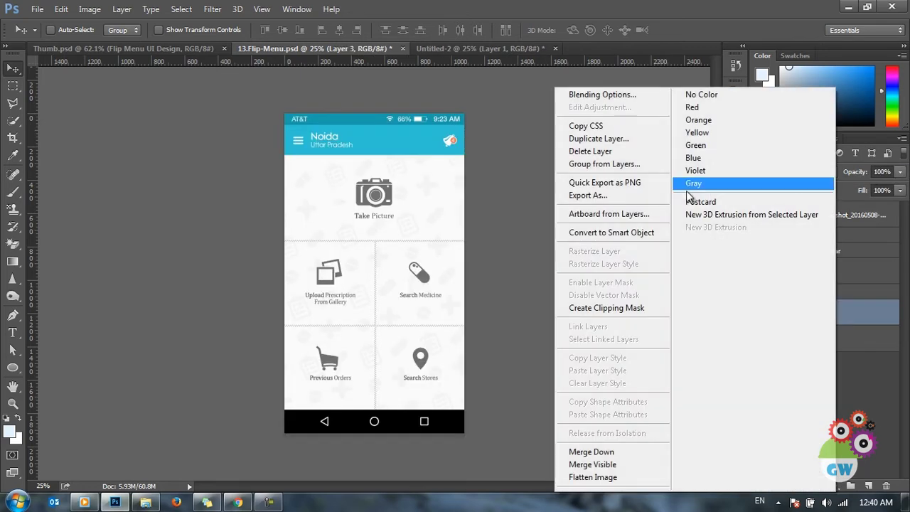
click(647, 137)
click(455, 220)
click(463, 247)
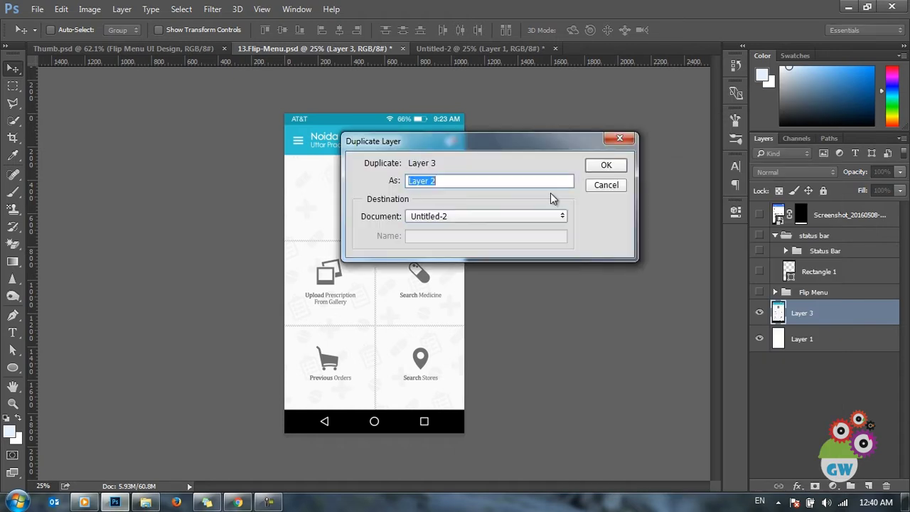
click(606, 165)
click(451, 49)
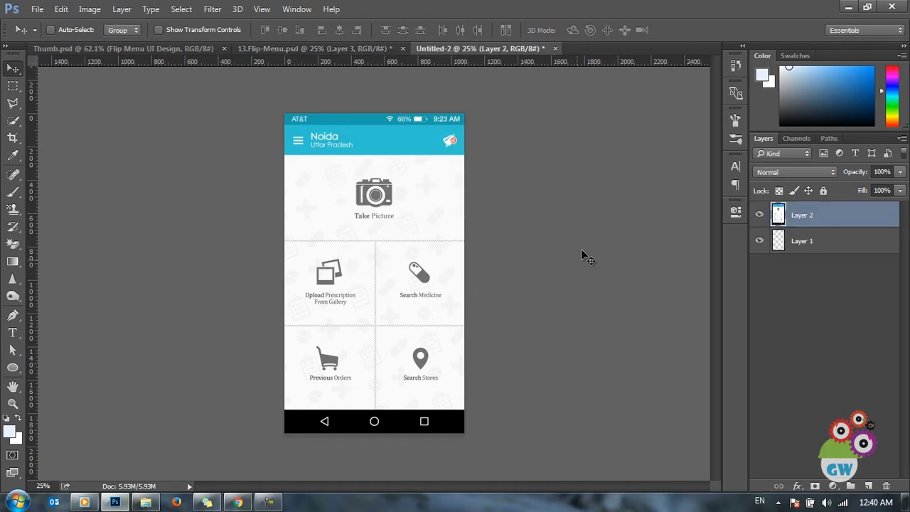
Step: Create a 1920 px wide by 1080 px high rectangle shape above Layer 2
click(825, 240)
click(804, 223)
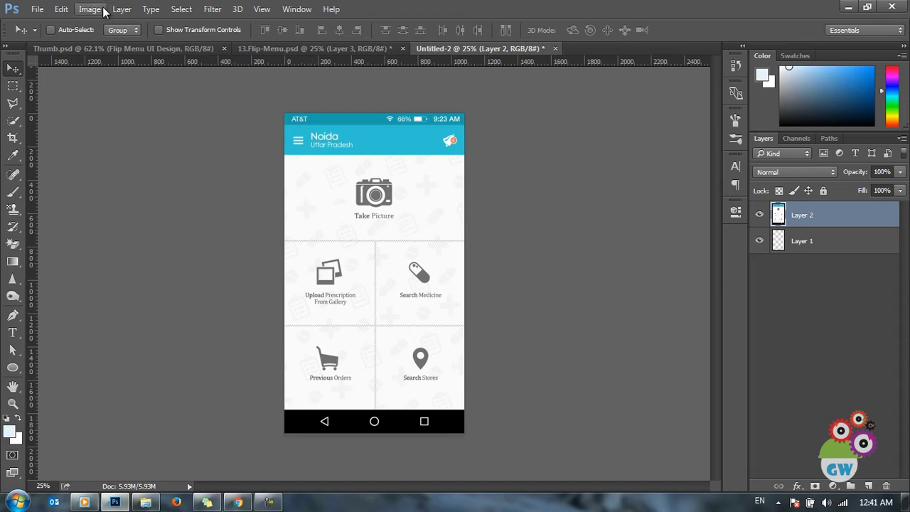
click(17, 365)
click(58, 366)
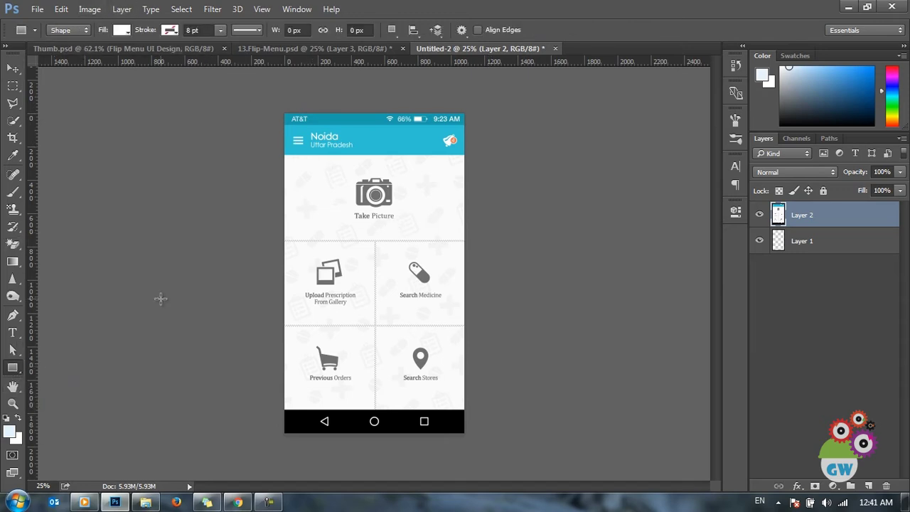
click(314, 165)
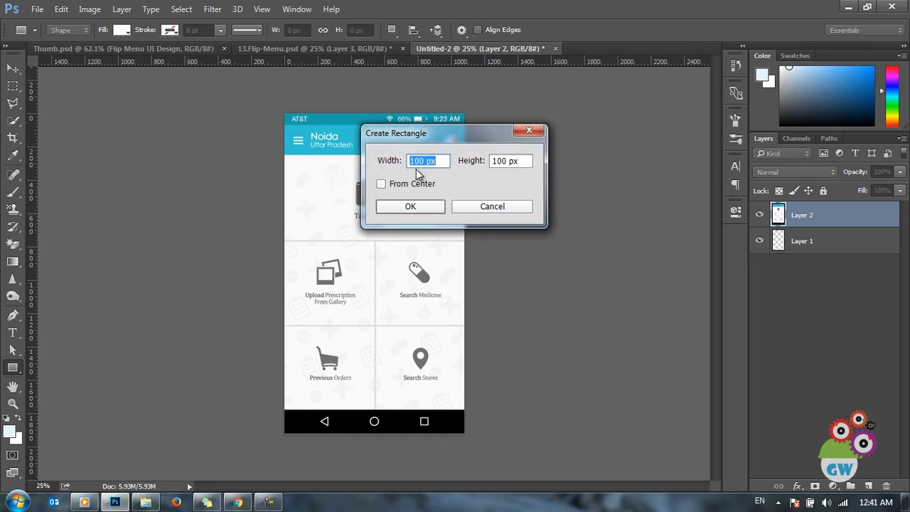
text(1920)
key(Tab)
text(1080)
key(Return)
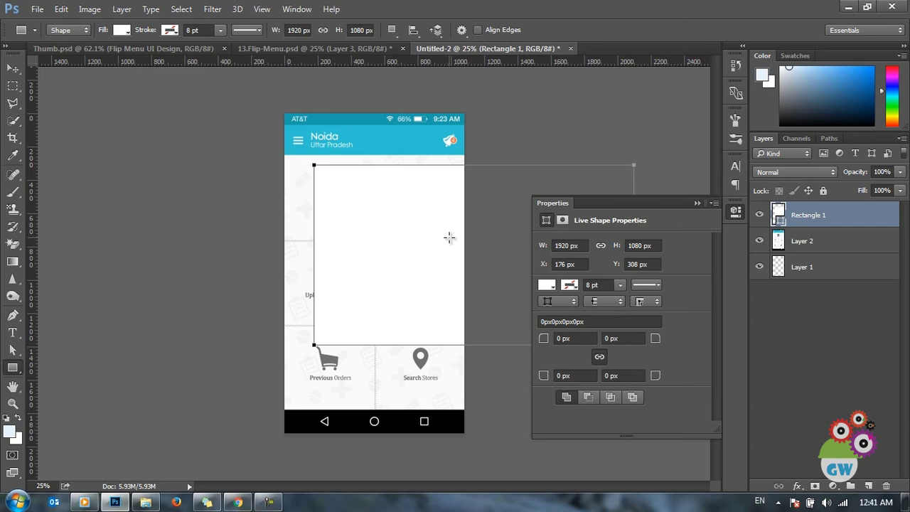
Step: Correct the rectangle's size to 1080 px wide and 1920 px high
drag(579, 245, 534, 244)
text(1080)
key(Tab)
text(1920)
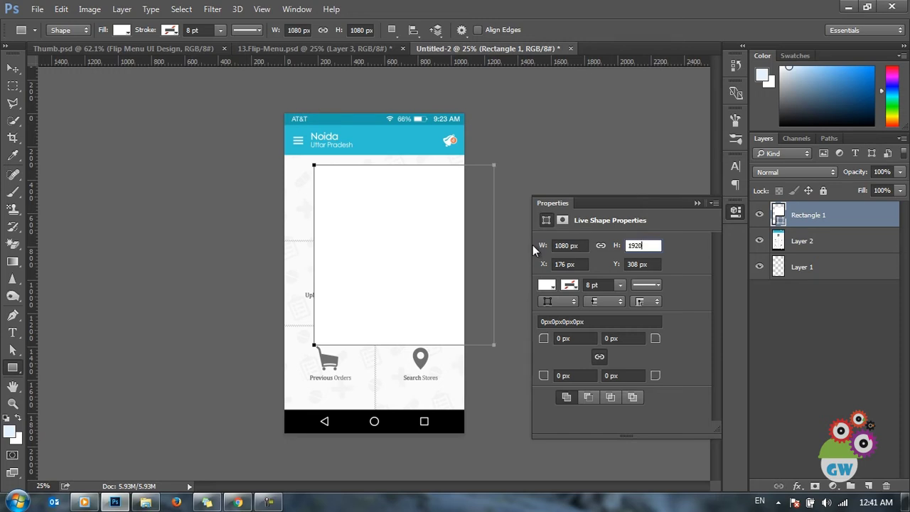
key(Return)
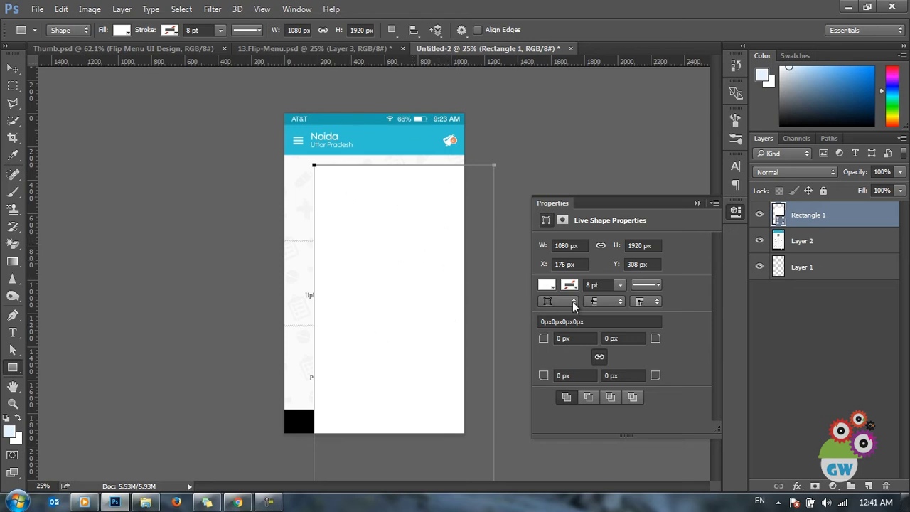
Step: Position the rectangle at X 0 px and Y 0 px so it covers the canvas, and close its shape properties
click(580, 264)
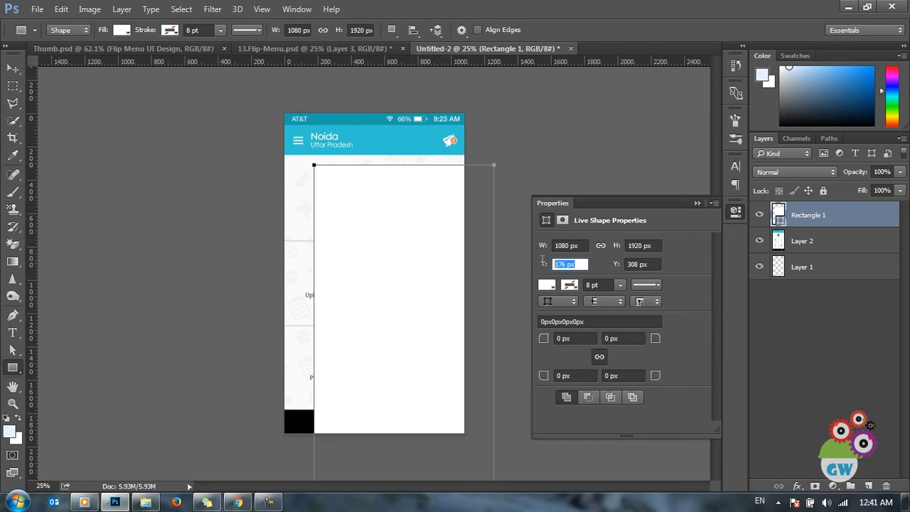
text(0)
key(Tab)
text(0)
key(ctrl+a)
text(0)
key(Return)
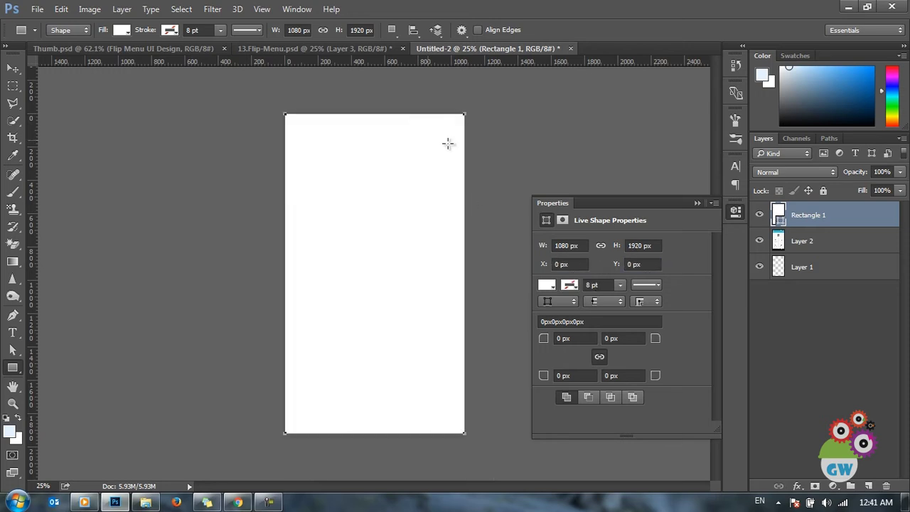
click(697, 203)
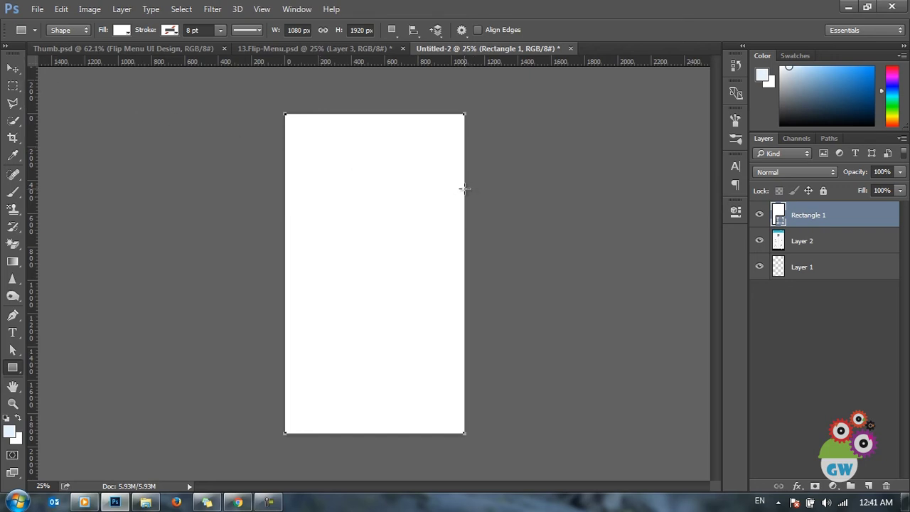
Step: Fill Rectangle 1 with black (000000) and lower its opacity to 23%
click(12, 68)
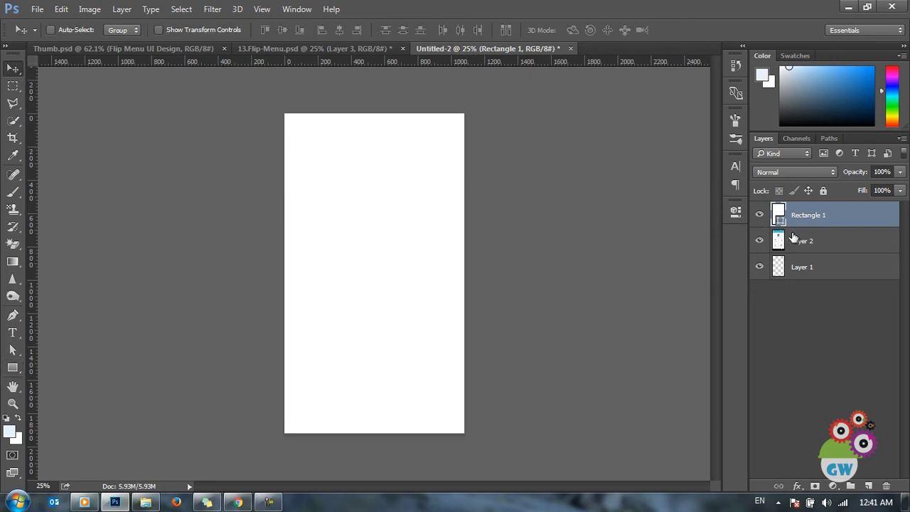
double_click(778, 214)
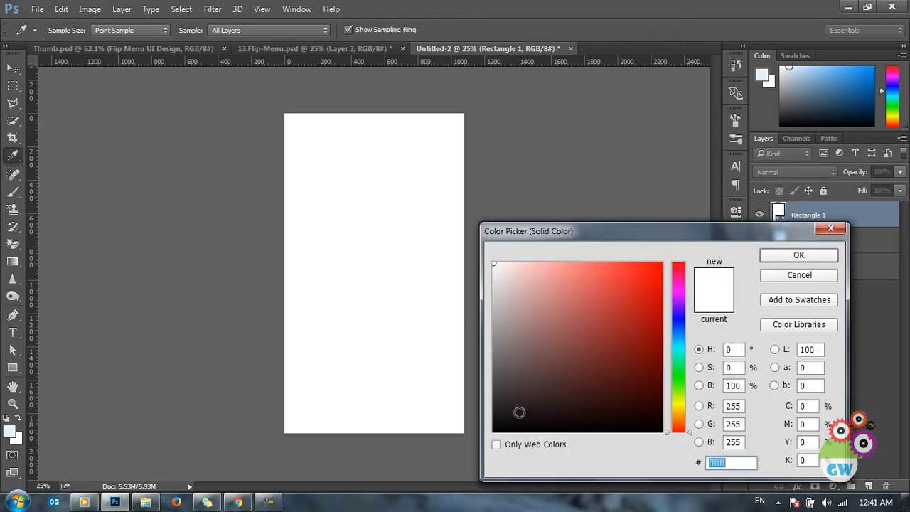
text(000000)
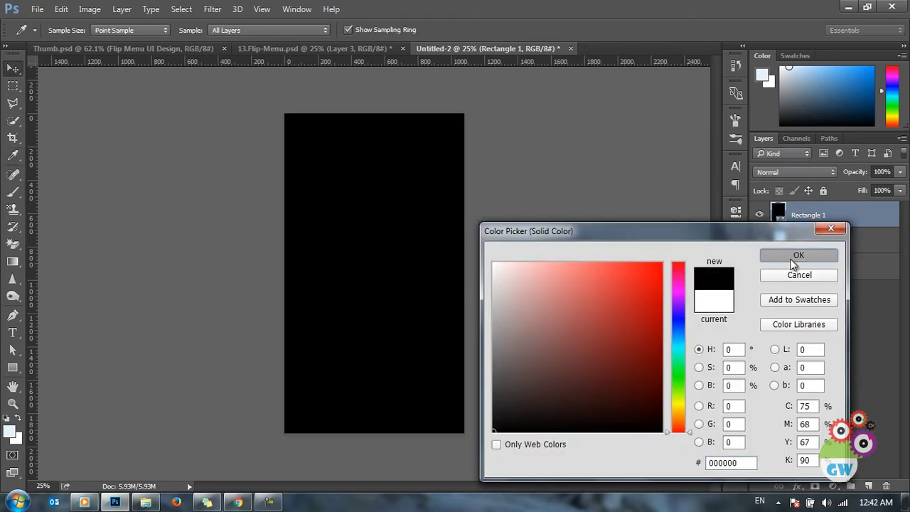
click(796, 256)
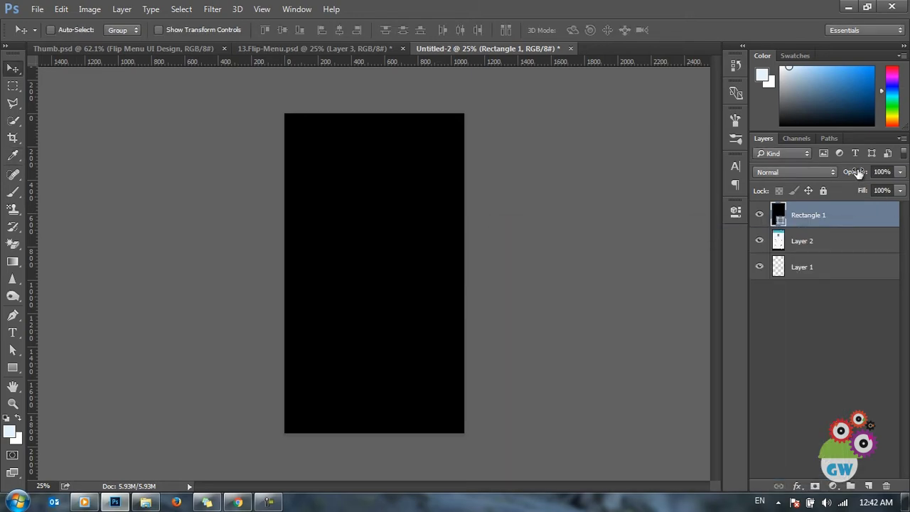
drag(851, 173, 806, 172)
click(794, 319)
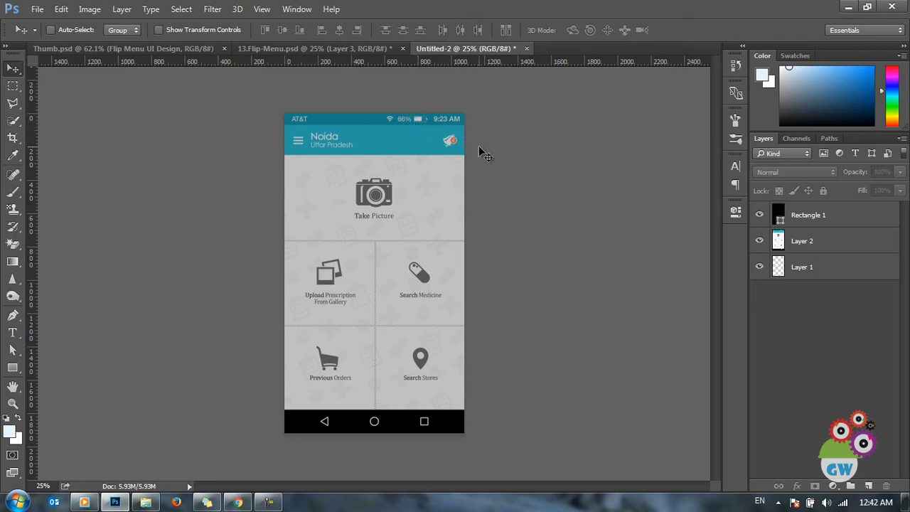
Step: Duplicate the Rectangle 1 layer and fill the copy with white (ffffff)
click(801, 223)
key(ctrl+j)
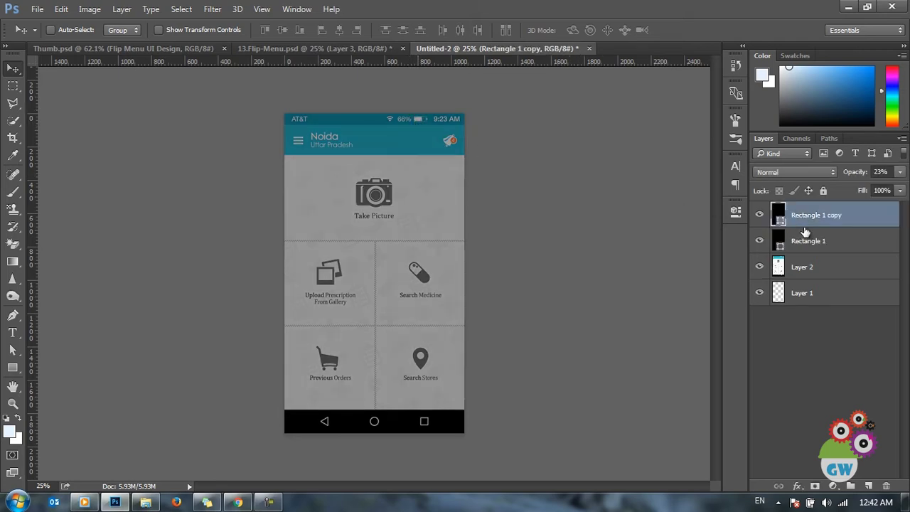
double_click(780, 212)
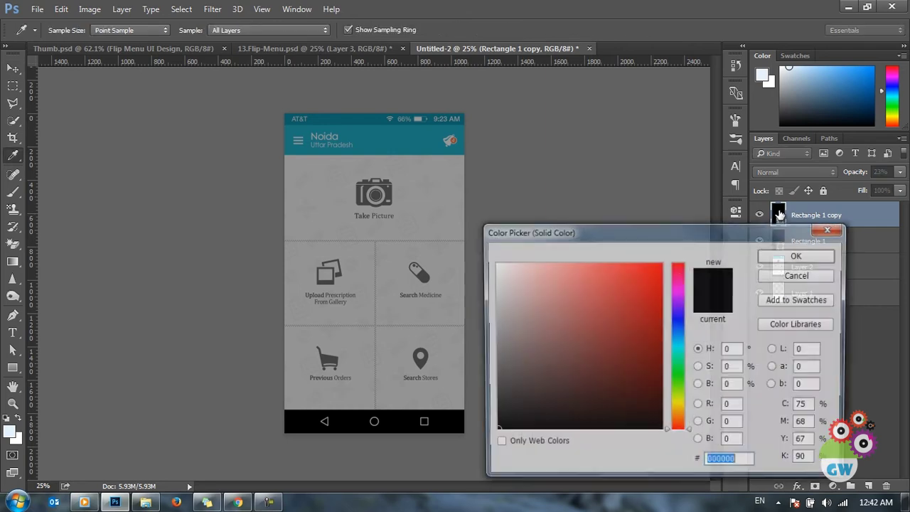
text(ffffff)
click(778, 255)
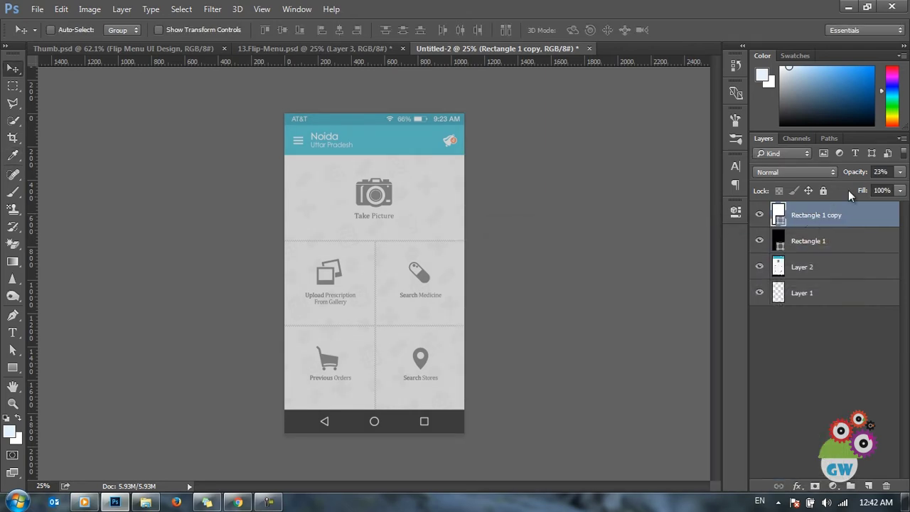
Step: Set Rectangle 1 copy's opacity to 100% and shift it left, uncovering about a fifth of the app screen along its right edge
click(880, 171)
text(100)
key(Return)
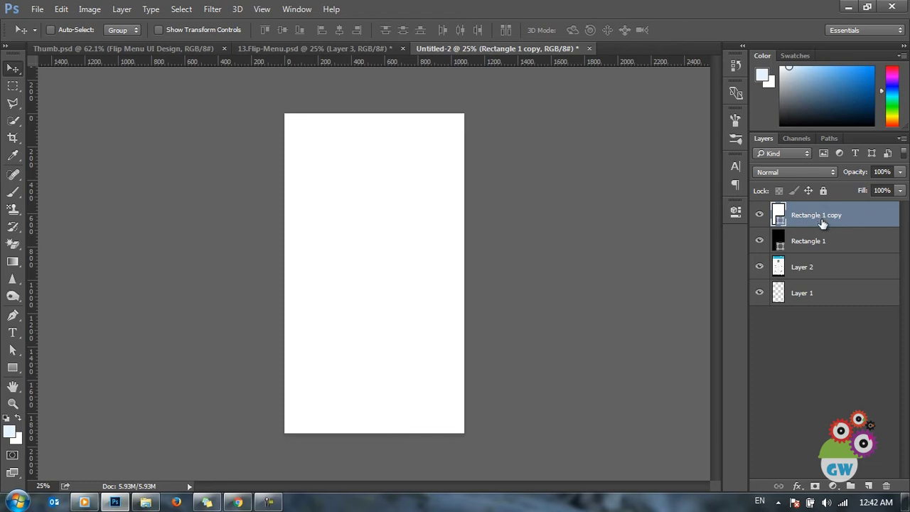
drag(406, 272, 377, 282)
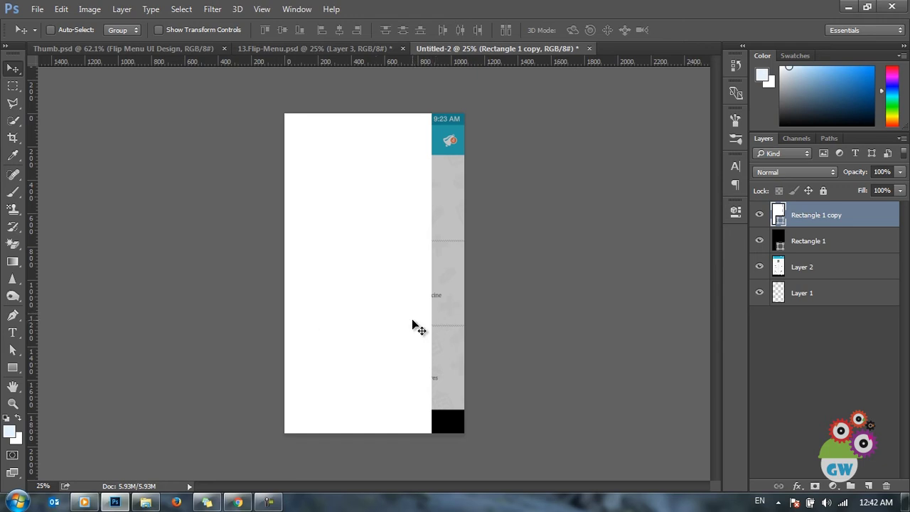
drag(378, 321, 406, 339)
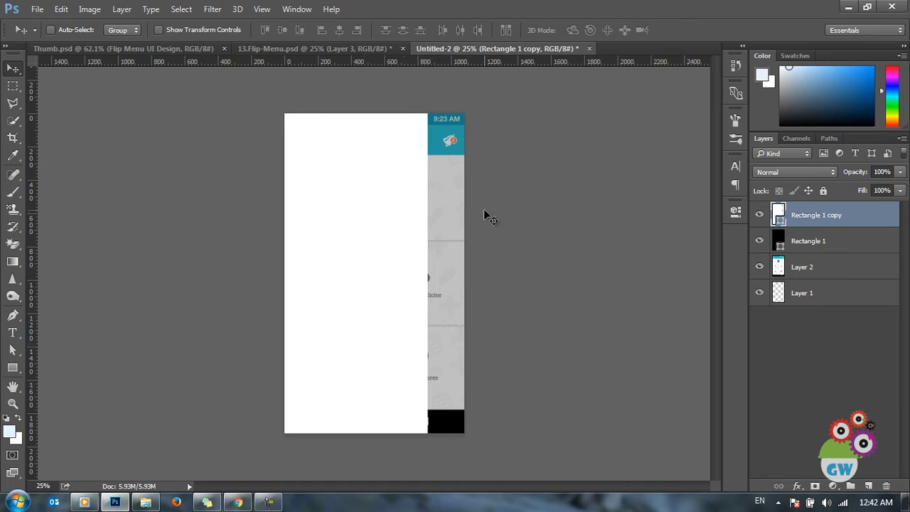
double_click(780, 215)
click(682, 343)
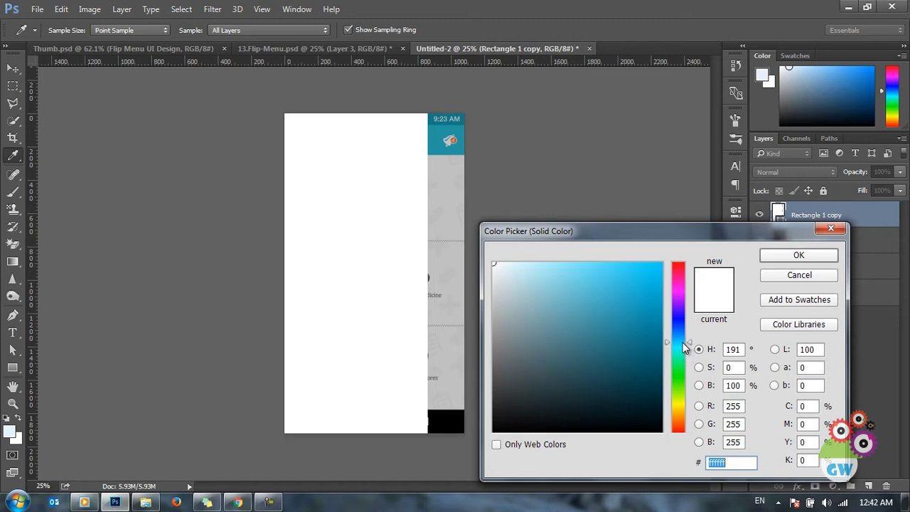
click(801, 278)
key(v)
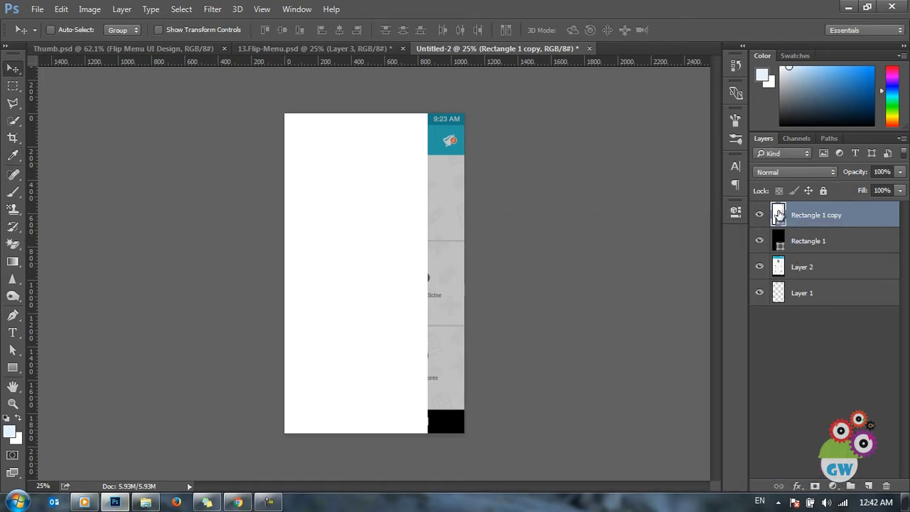
Step: Change Rectangle 1 copy's fill to a black-to-white linear gradient at 90 degrees
key(u)
click(122, 32)
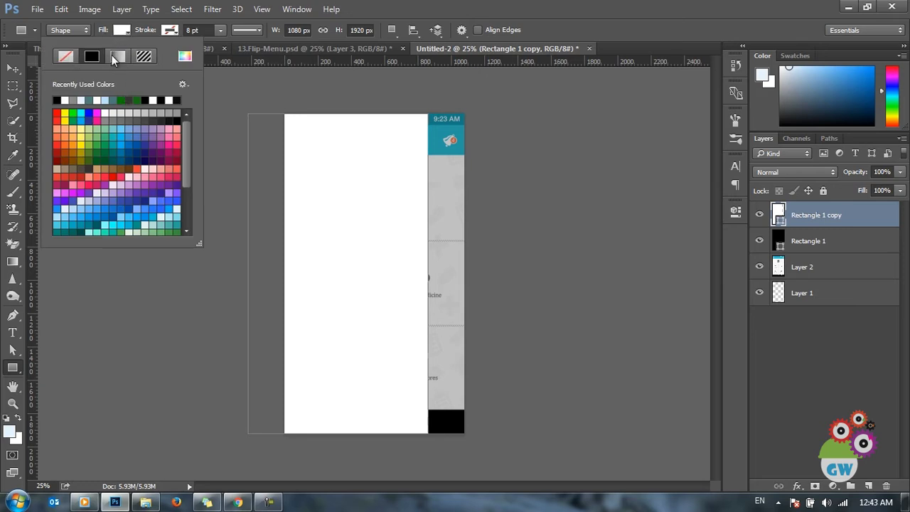
click(115, 57)
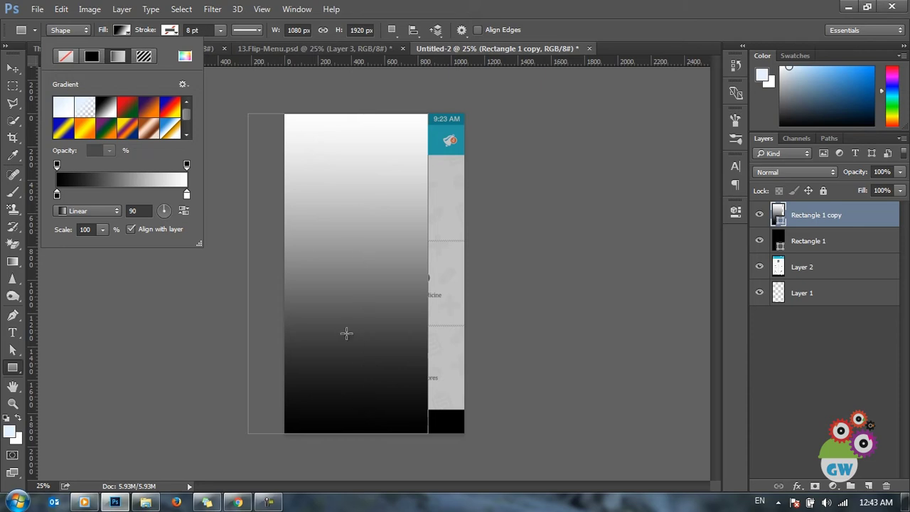
click(86, 196)
drag(85, 196, 88, 234)
Step: Change the gradient's black colour stop to teal (1da297)
double_click(57, 194)
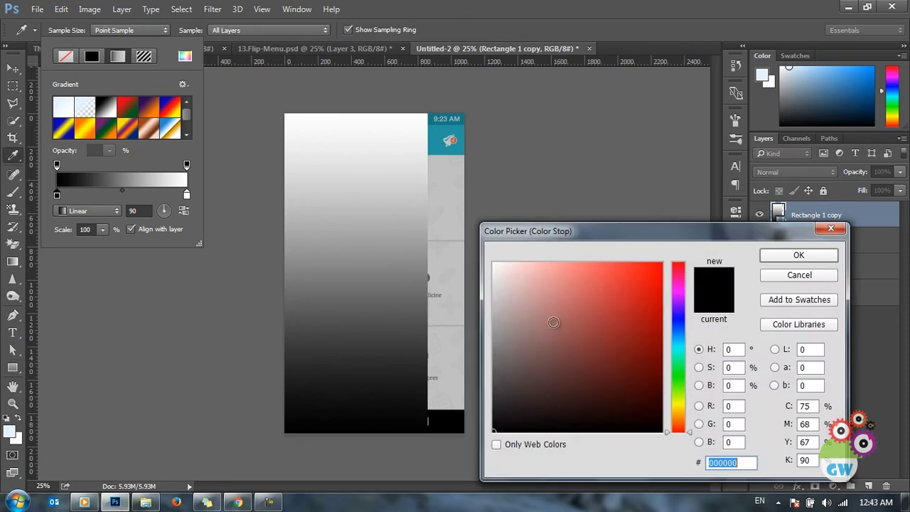
text(27b5a9)
drag(616, 295, 633, 322)
click(798, 255)
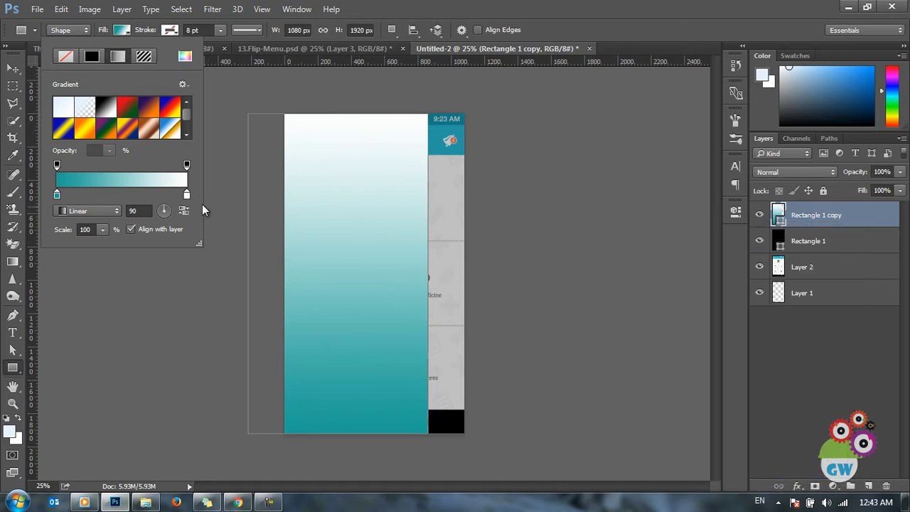
Step: Change the gradient's white colour stop to blue (1e8ba2) by sampling the teal and shifting its hue to 191°
double_click(187, 195)
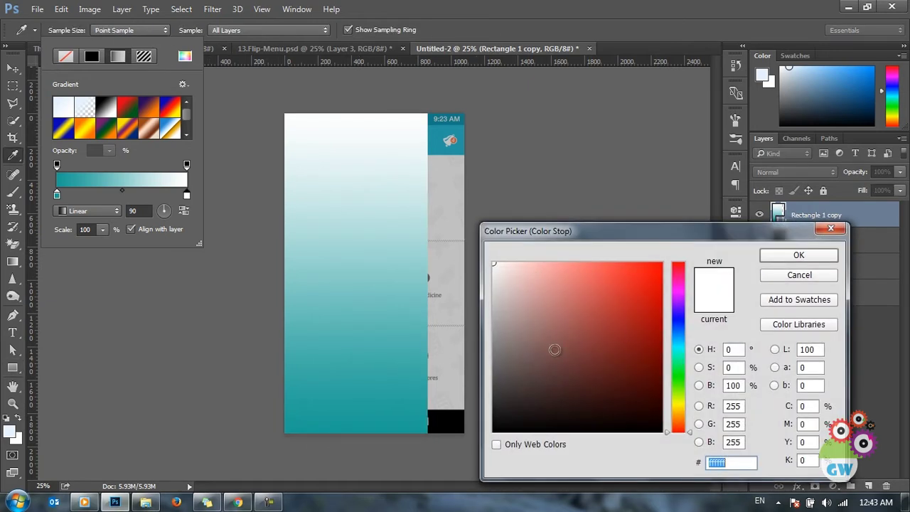
click(388, 397)
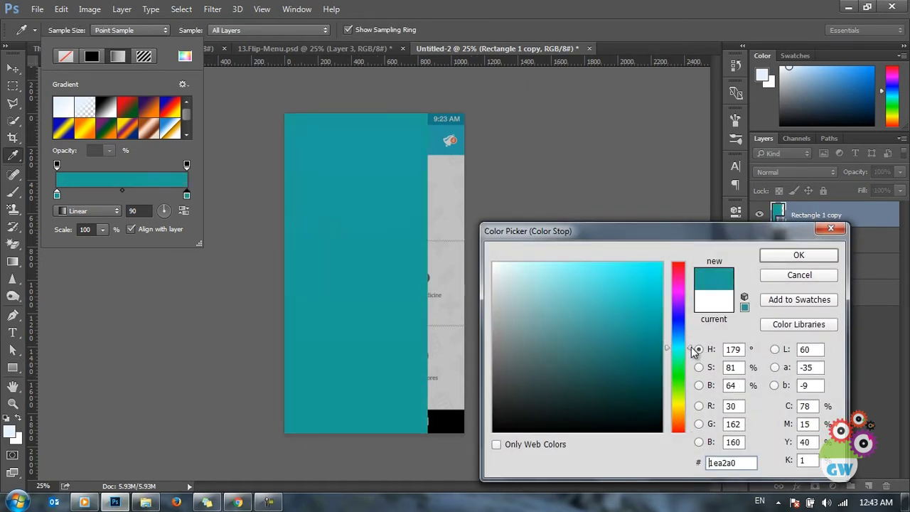
drag(694, 353, 694, 346)
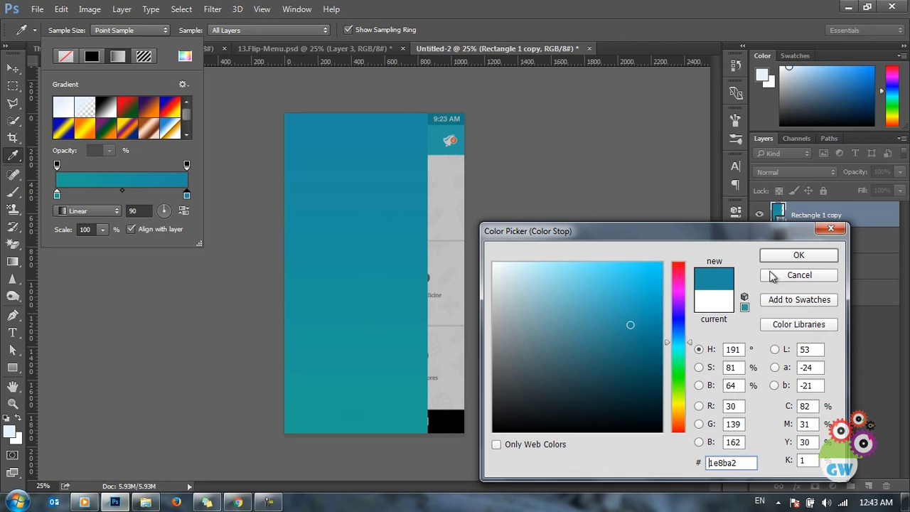
click(817, 258)
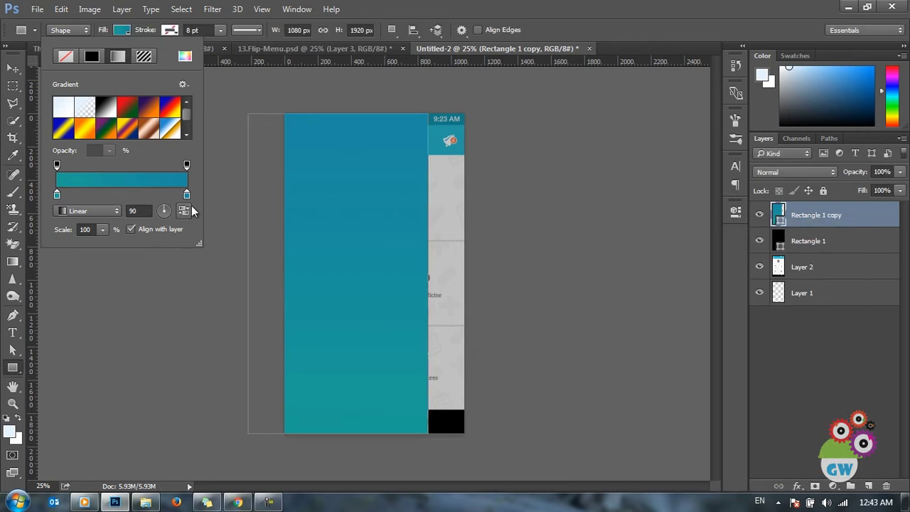
Step: Adjust the gradient's teal colour stop to 1ea2a0, close the fill settings and return to the Move tool
click(57, 194)
double_click(57, 195)
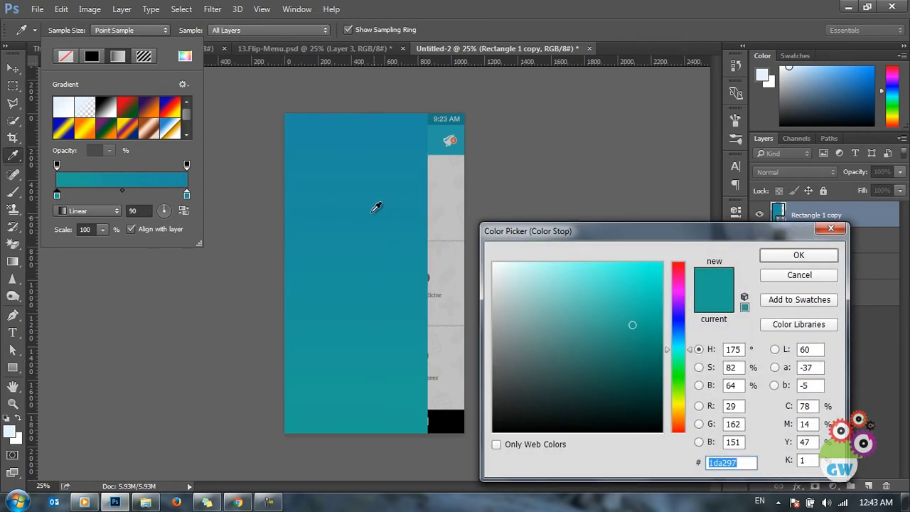
click(366, 177)
drag(690, 348, 693, 348)
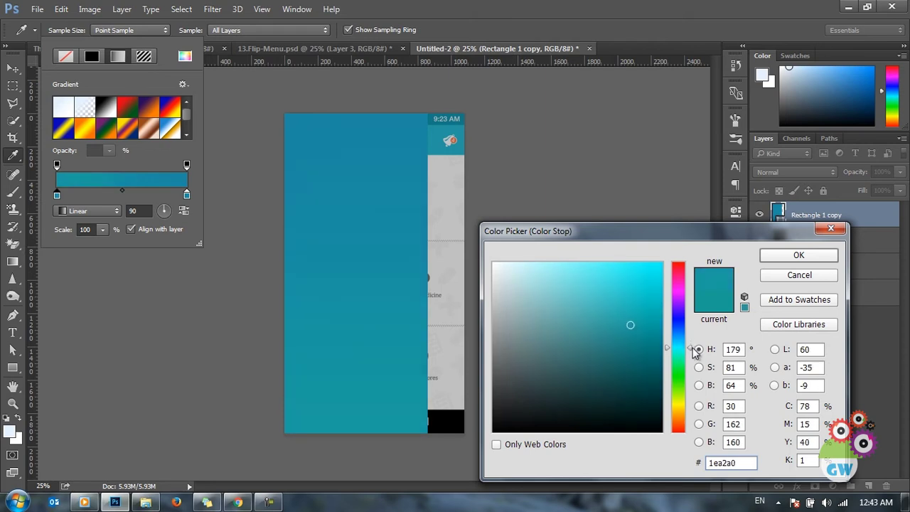
click(828, 256)
click(458, 133)
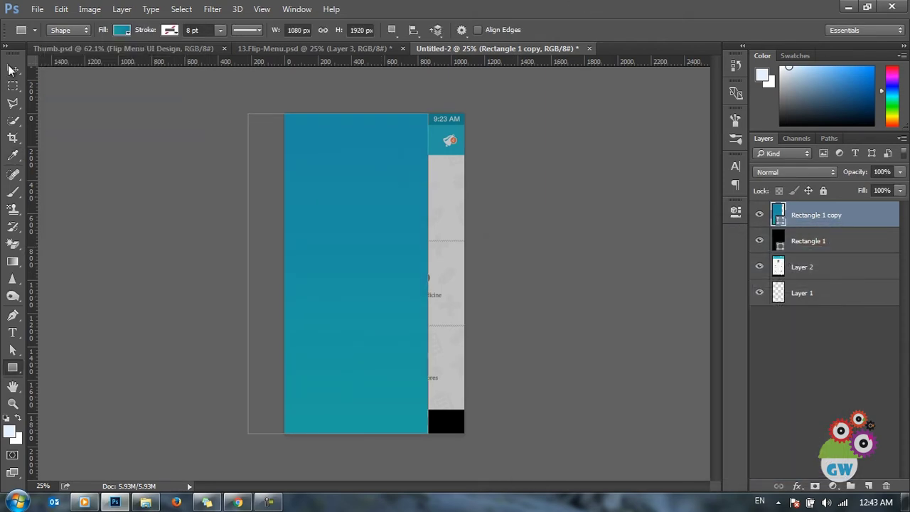
key(v)
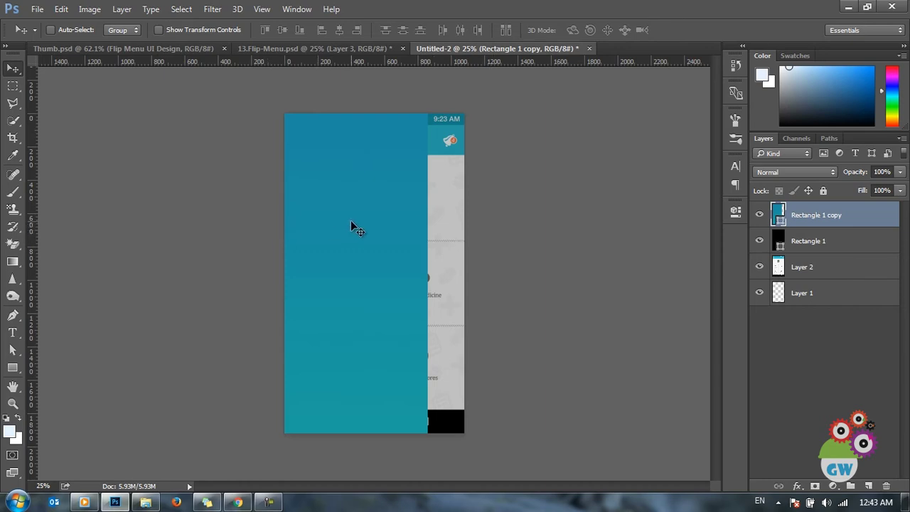
Step: Switch to the 13.Flip-Menu.psd document, then show and expand its Flip Menu group
click(353, 51)
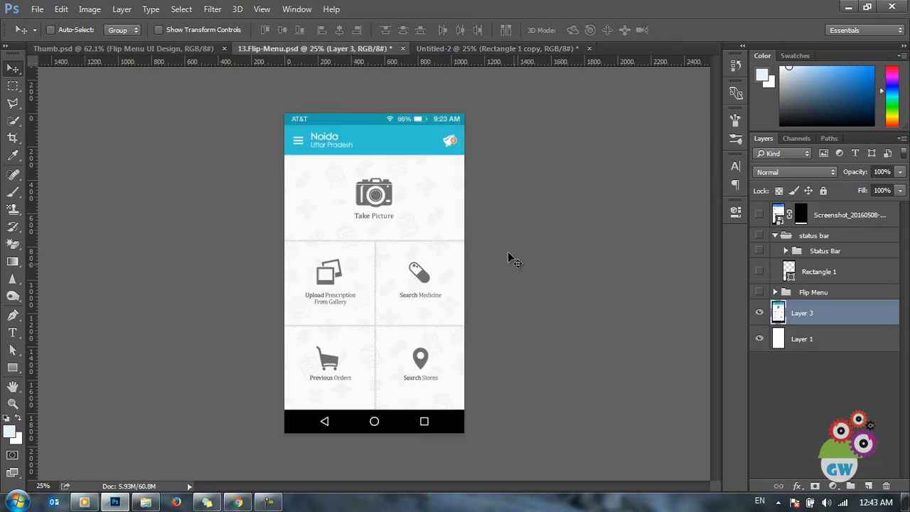
click(759, 292)
click(775, 292)
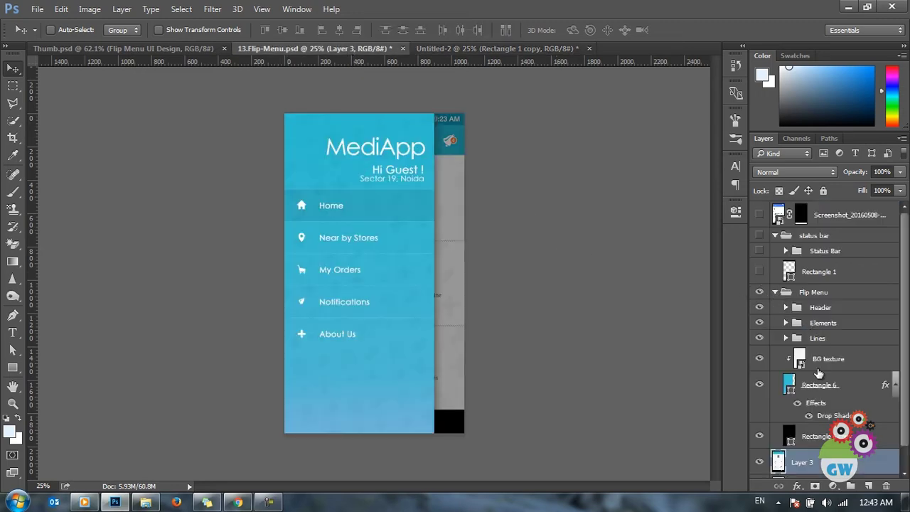
Step: Set the BG texture layer's blend mode to Normal and its opacity to 100%
click(828, 363)
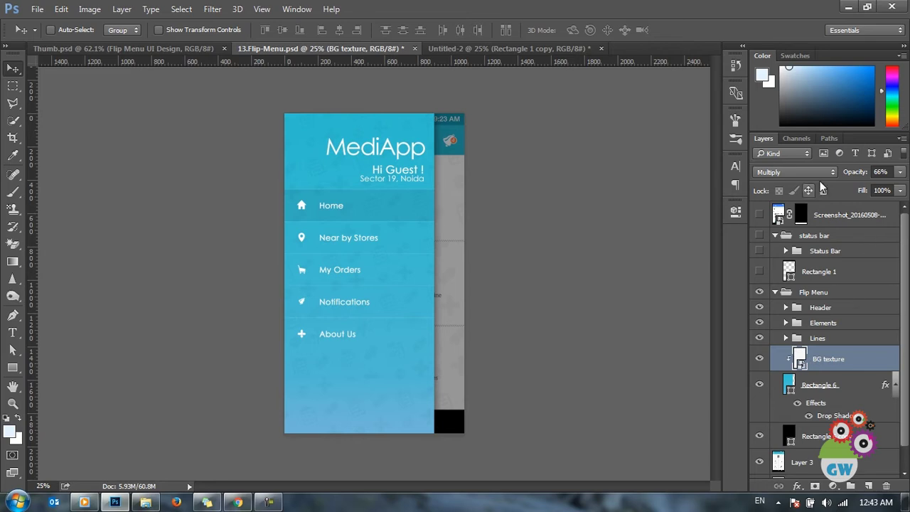
click(795, 172)
click(789, 180)
key(0)
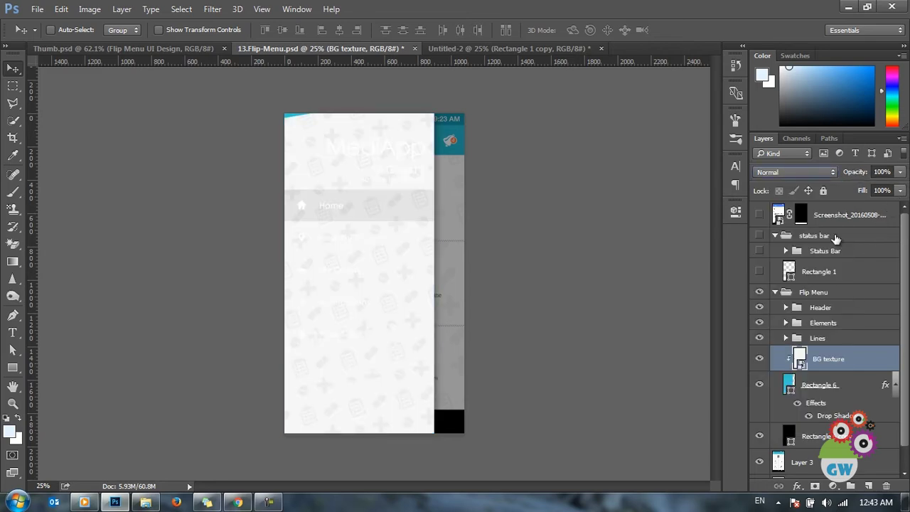
Step: Duplicate the BG texture layer from 13.Flip-Menu.psd into the Untitled-2 document
key(ctrl)
drag(368, 362, 417, 260)
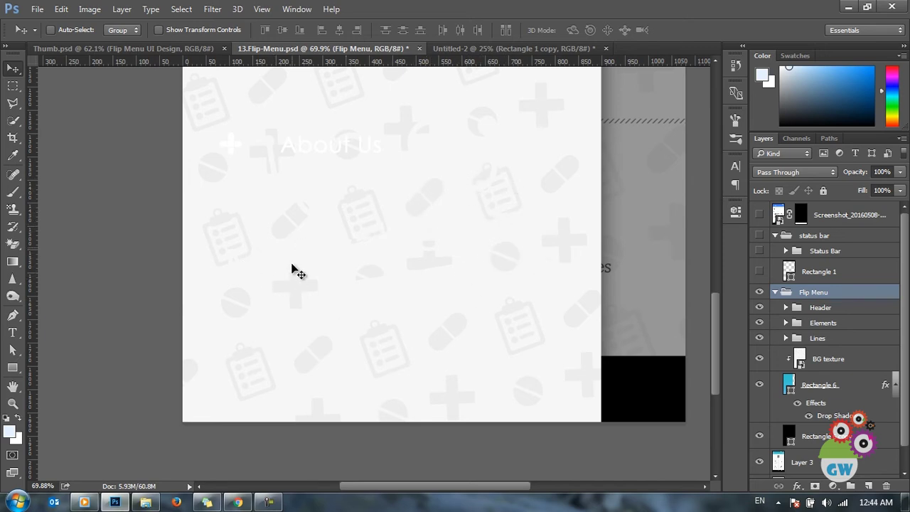
scroll(479, 268, down, 5)
key(ctrl)
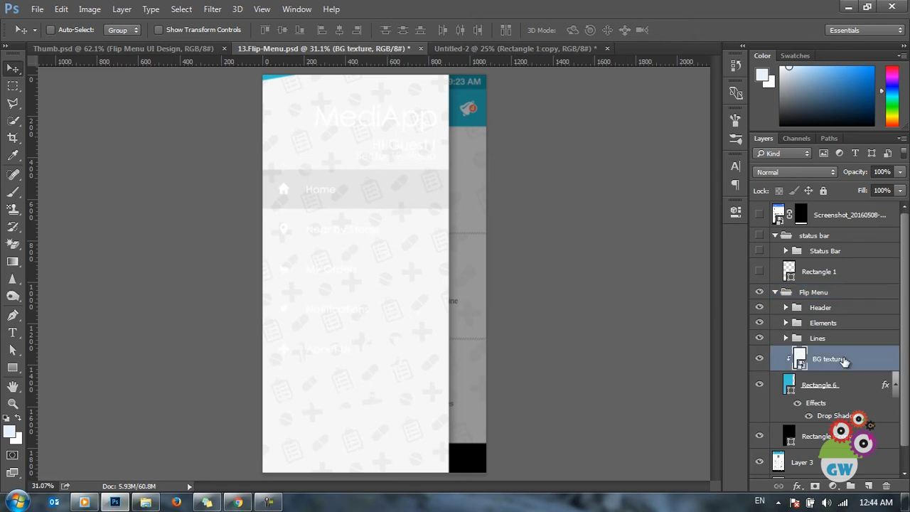
right_click(817, 366)
click(606, 101)
click(502, 216)
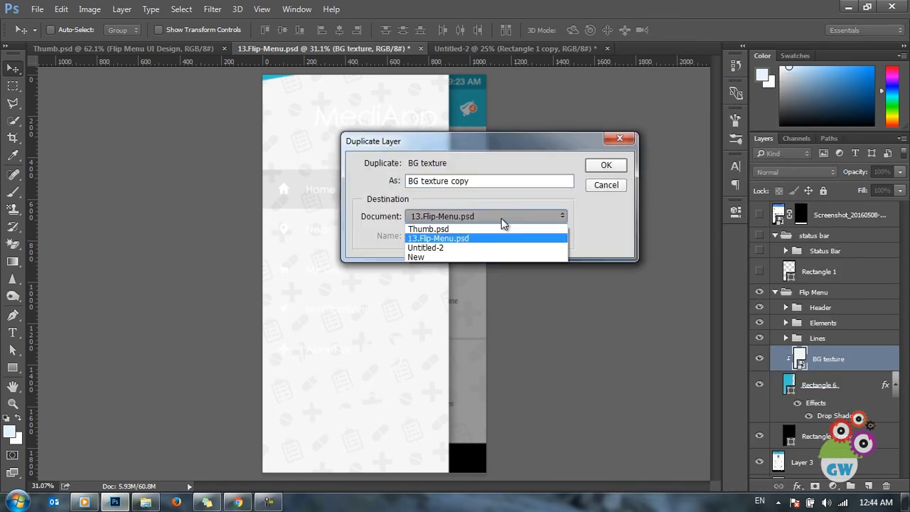
click(493, 249)
click(606, 165)
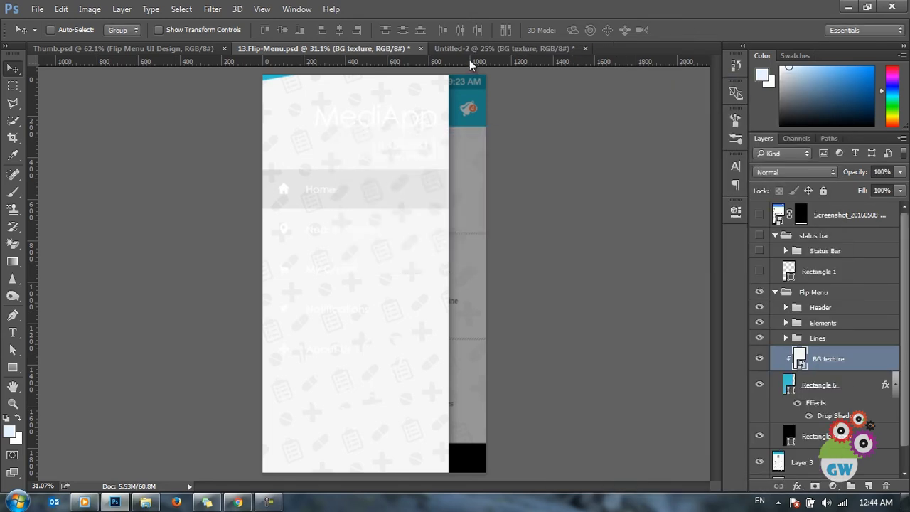
Step: In Untitled-2, release the BG texture layer's clipping mask to show the full pattern, and clip it to Rectangle 1 copy again
scroll(380, 246, up, 3)
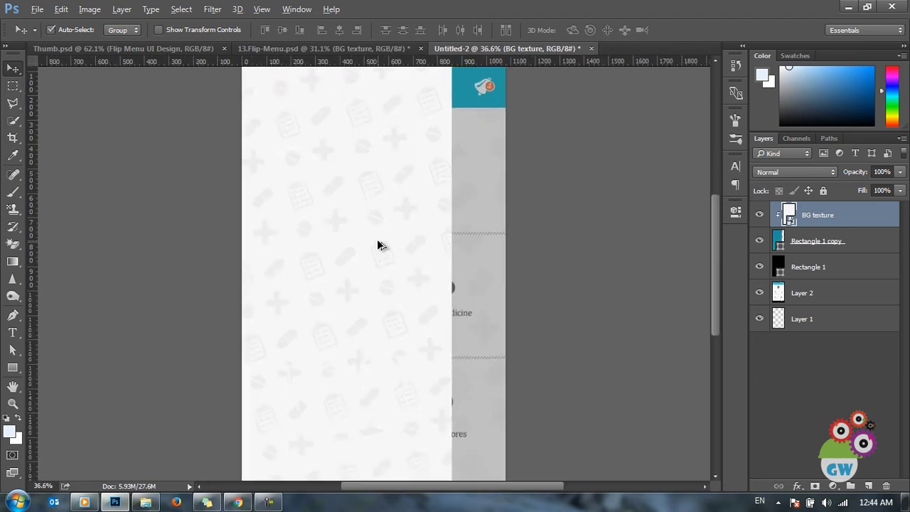
alt+click(825, 221)
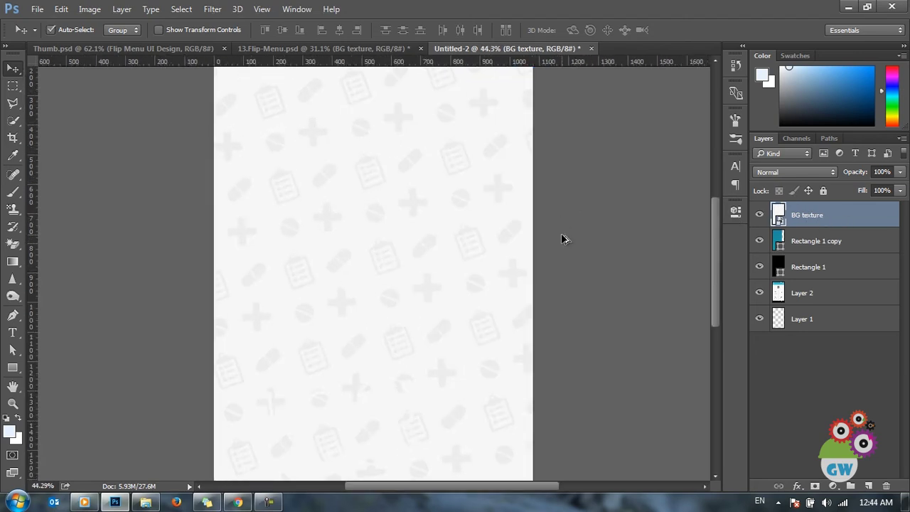
scroll(561, 239, down, 3)
drag(431, 244, 431, 240)
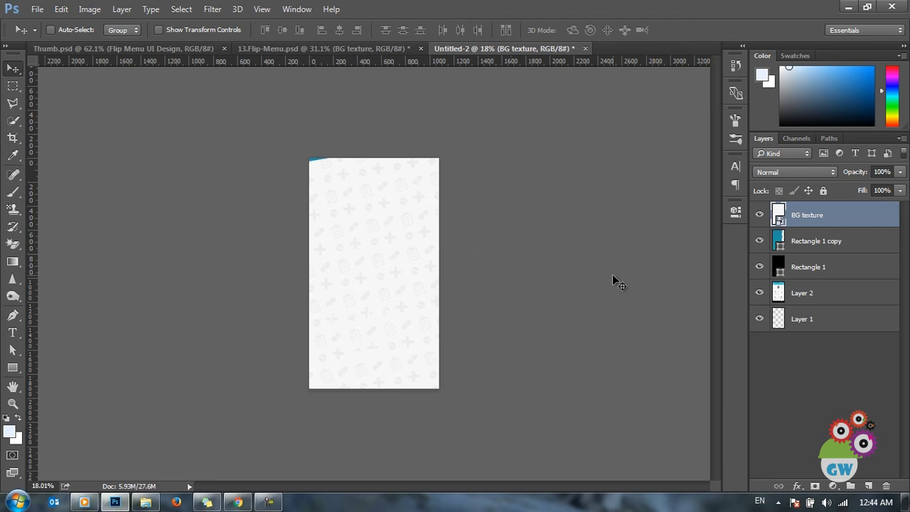
alt+click(827, 228)
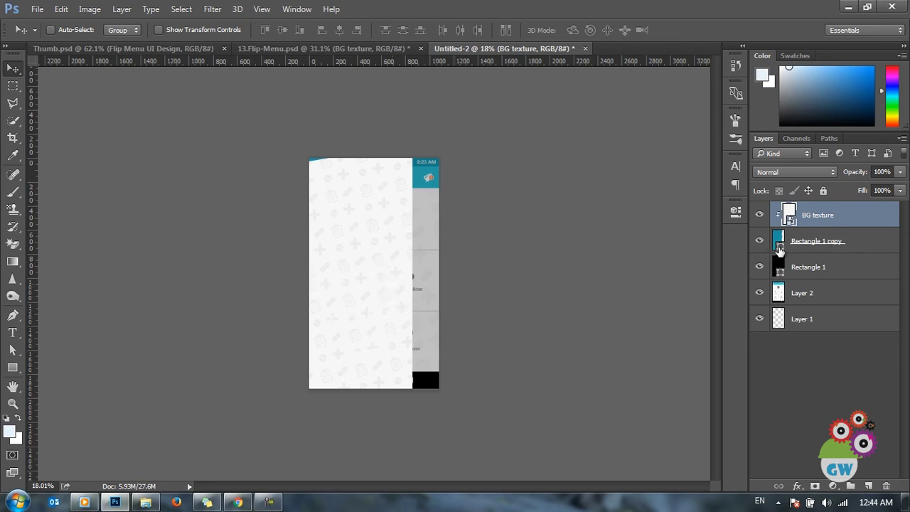
Step: Select the Rectangle 1 copy layer and hide the BG texture layer to compare the panel with and without it
scroll(376, 286, up, 2)
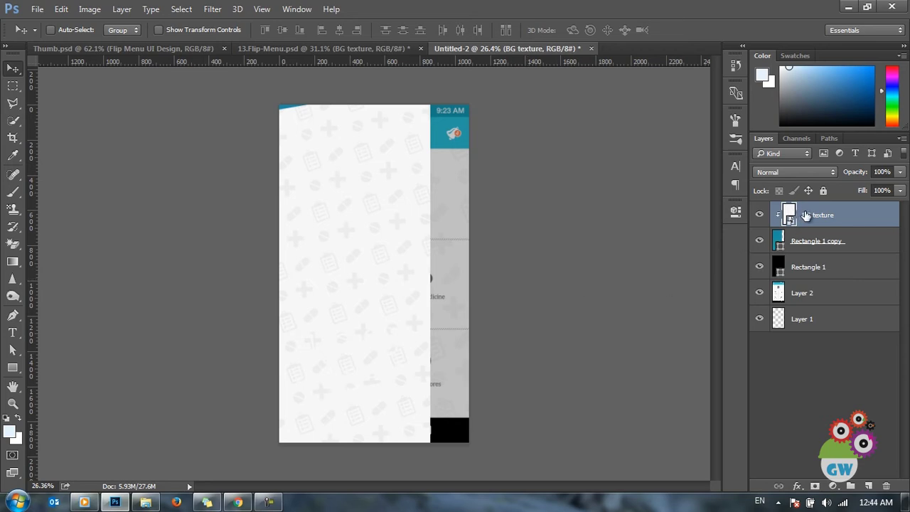
click(813, 244)
click(761, 215)
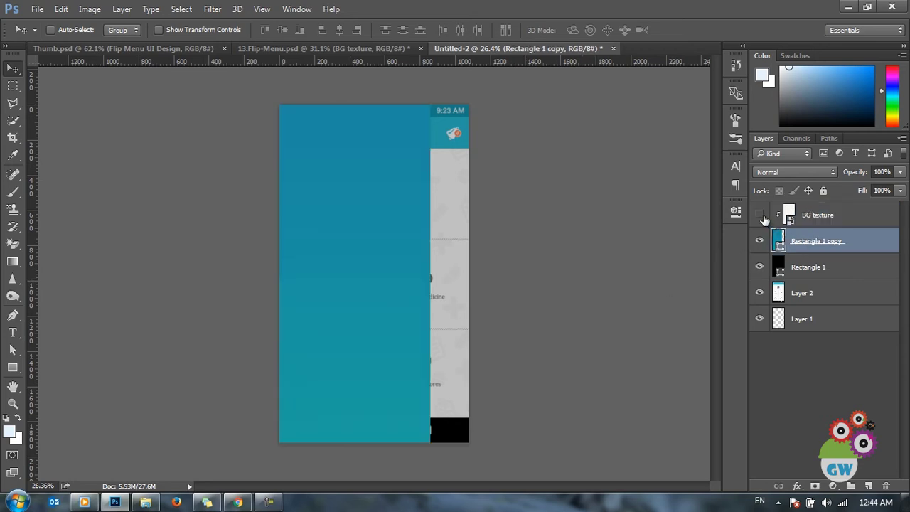
click(761, 216)
click(761, 217)
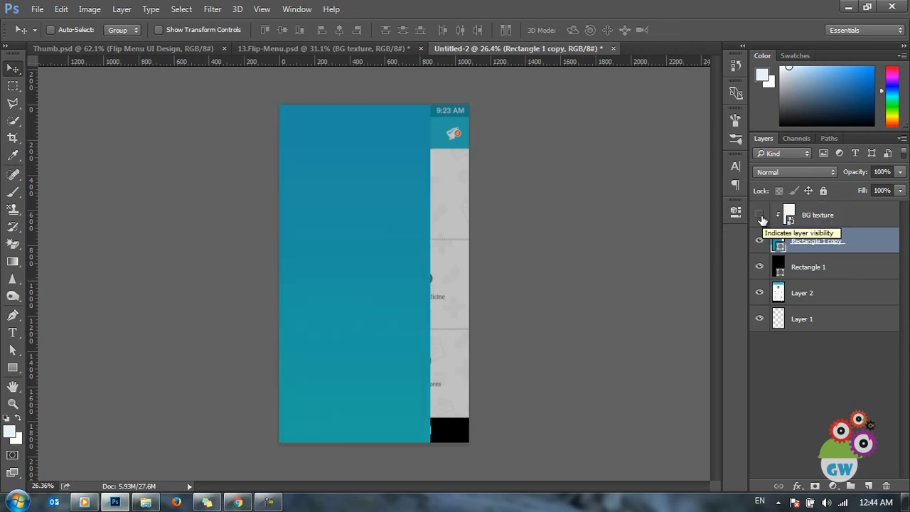
Step: Show the BG texture layer again, set its blend mode to Multiply and its opacity to 60%
click(761, 216)
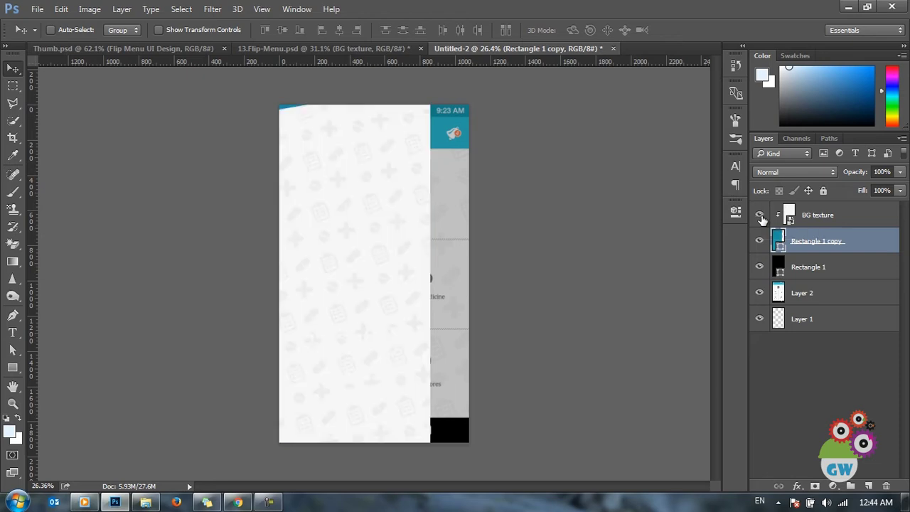
click(825, 214)
click(818, 170)
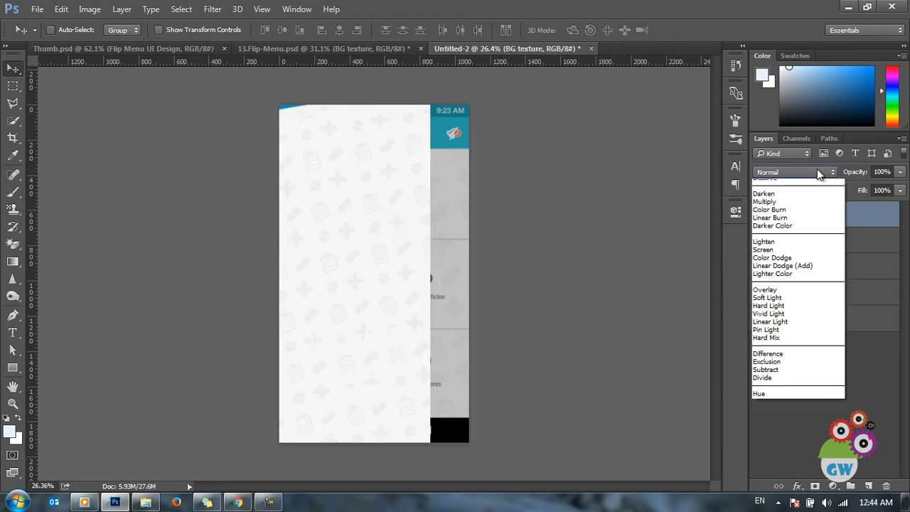
click(791, 217)
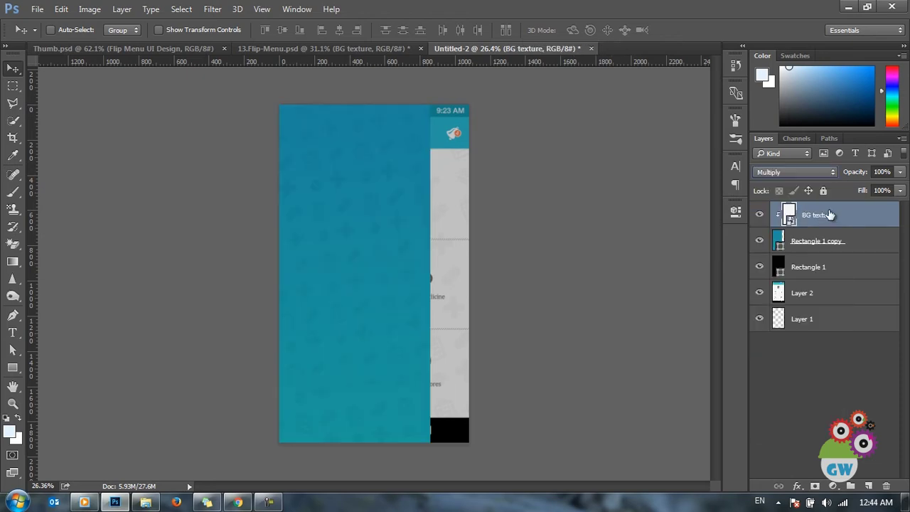
click(887, 172)
text(60)
key(Return)
click(792, 364)
Step: Add a Multiply drop shadow to Rectangle 1 copy with 35% opacity, 180° angle, 16 px distance and 18 px size
click(814, 244)
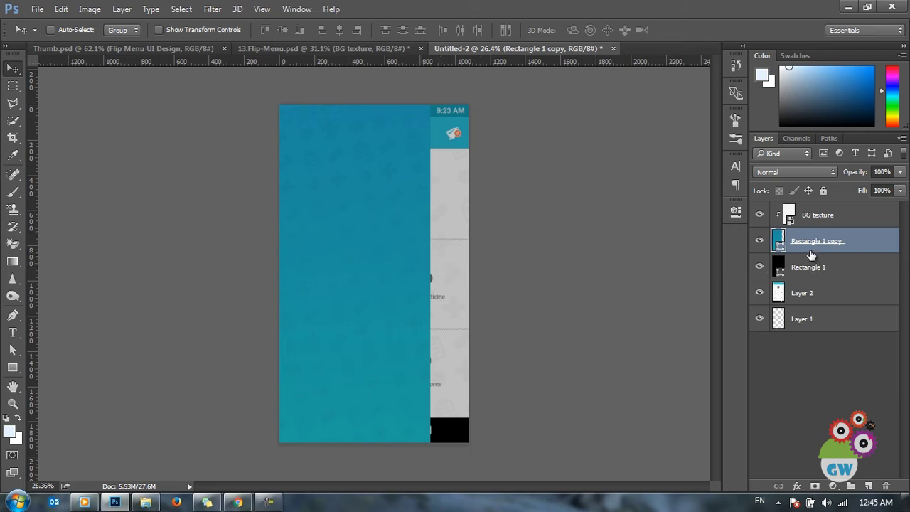
click(799, 485)
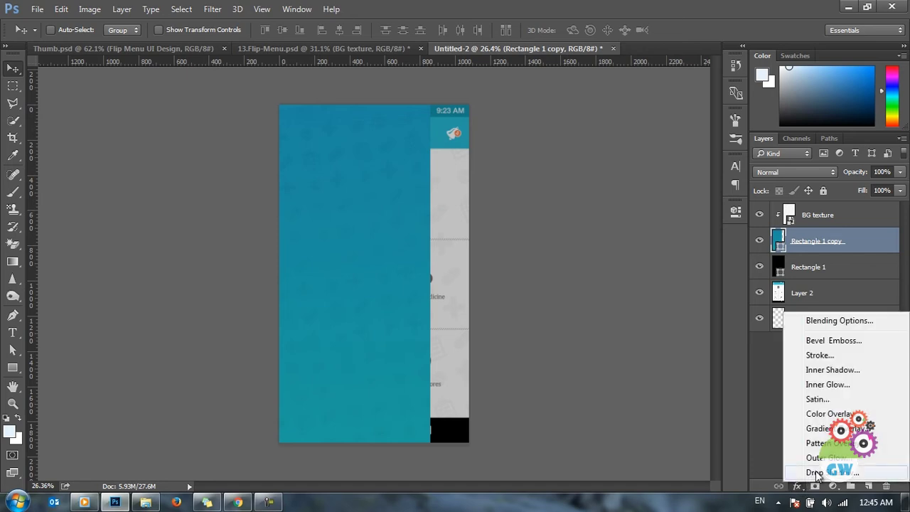
click(816, 472)
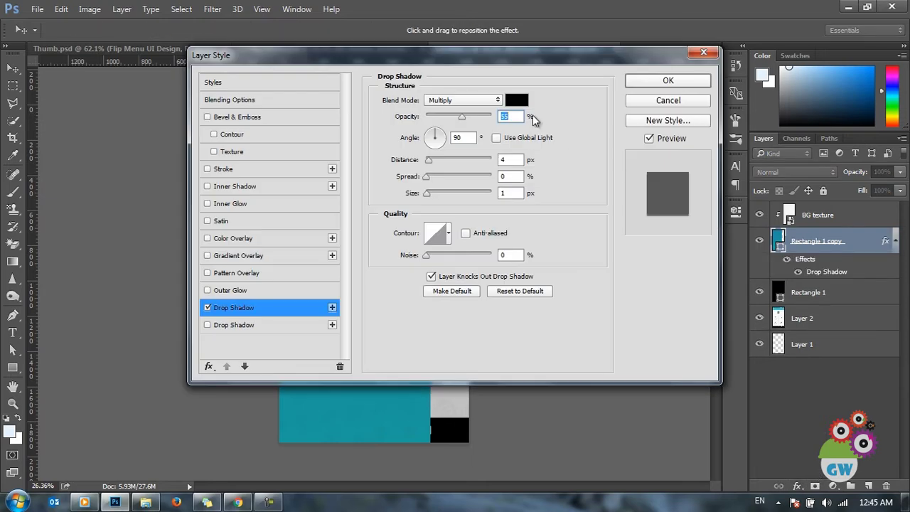
drag(489, 58, 758, 99)
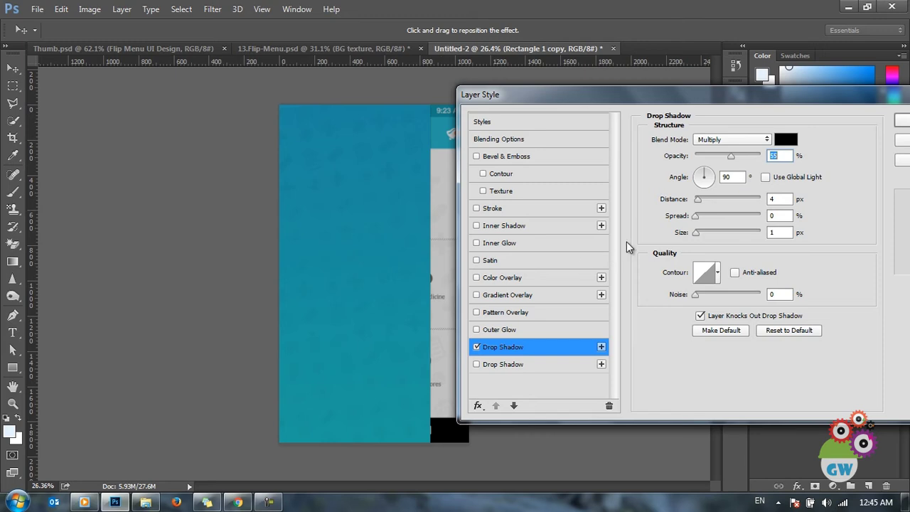
drag(704, 175, 695, 180)
click(688, 176)
click(700, 206)
drag(699, 206, 708, 205)
drag(696, 237, 704, 235)
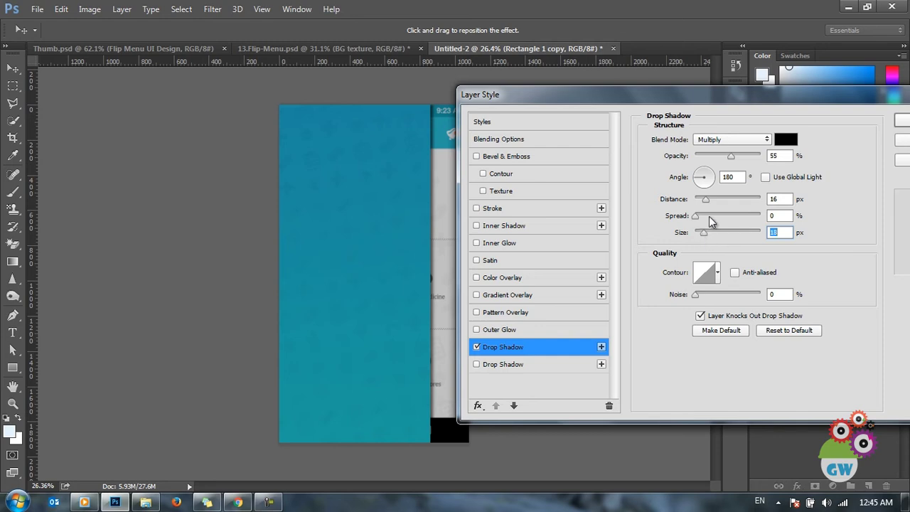
drag(729, 158, 719, 163)
drag(792, 99, 638, 99)
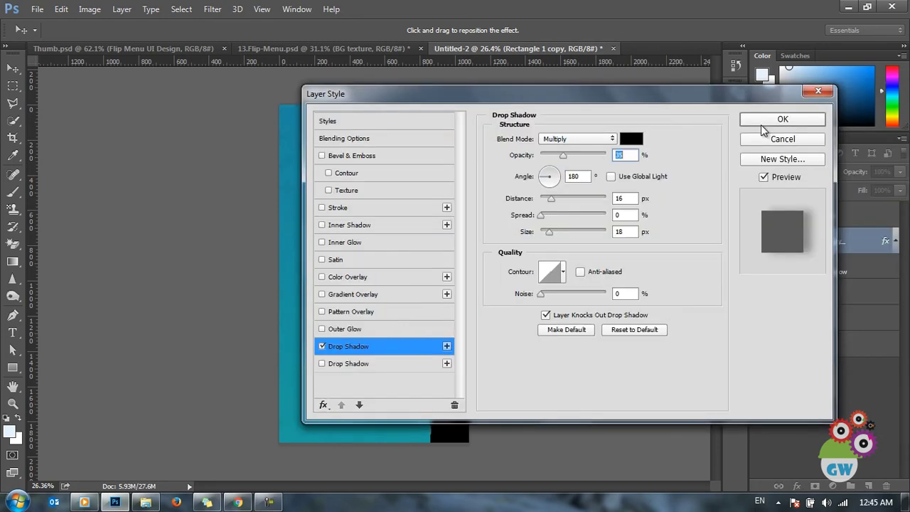
click(743, 122)
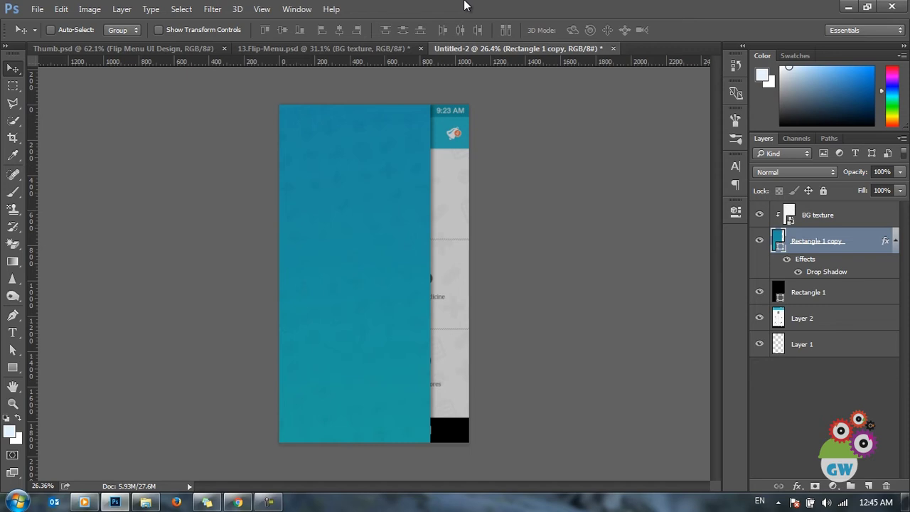
Step: Examine the panel's shadow and texture in Untitled-2 and compare them with the finished menu in 13.Flip-Menu.psd
key(ctrl+plus)
key(ctrl+minus)
key(ctrl+plus)
key(ctrl+minus)
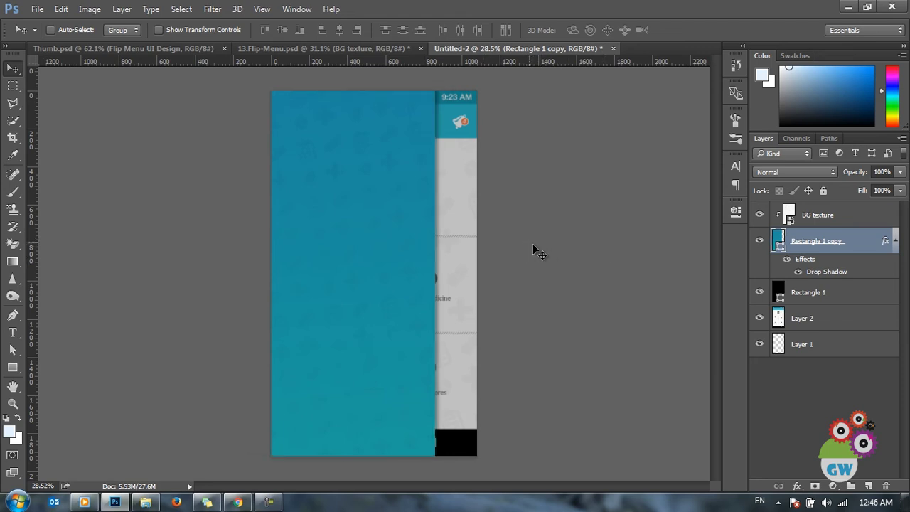
scroll(462, 281, up, 1)
click(362, 50)
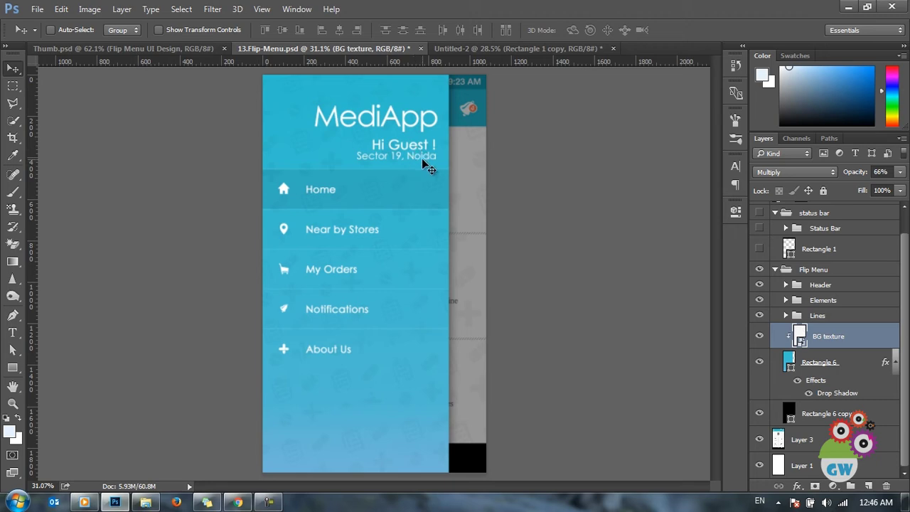
click(493, 47)
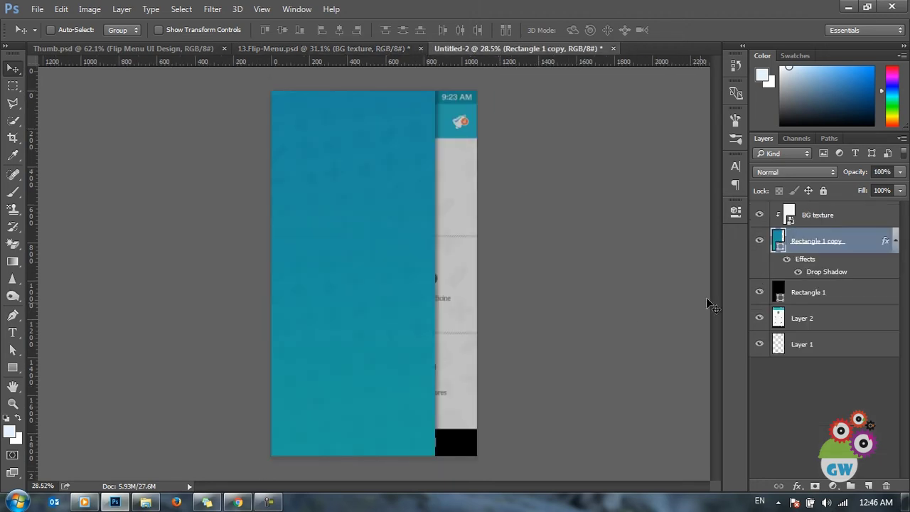
Step: Duplicate the Header group from 13.Flip-Menu.psd above the BG texture in Untitled-2 and shift it slightly left from the panel's edge
click(829, 215)
click(365, 48)
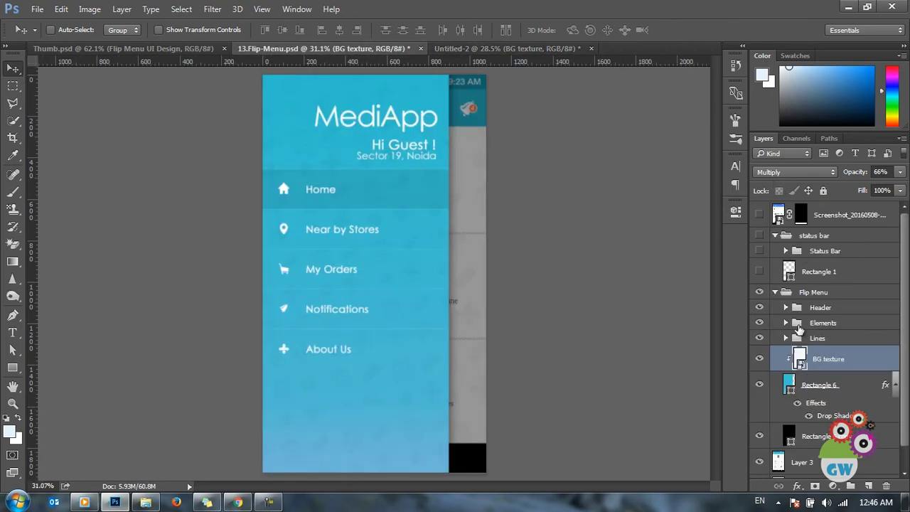
click(825, 308)
right_click(833, 309)
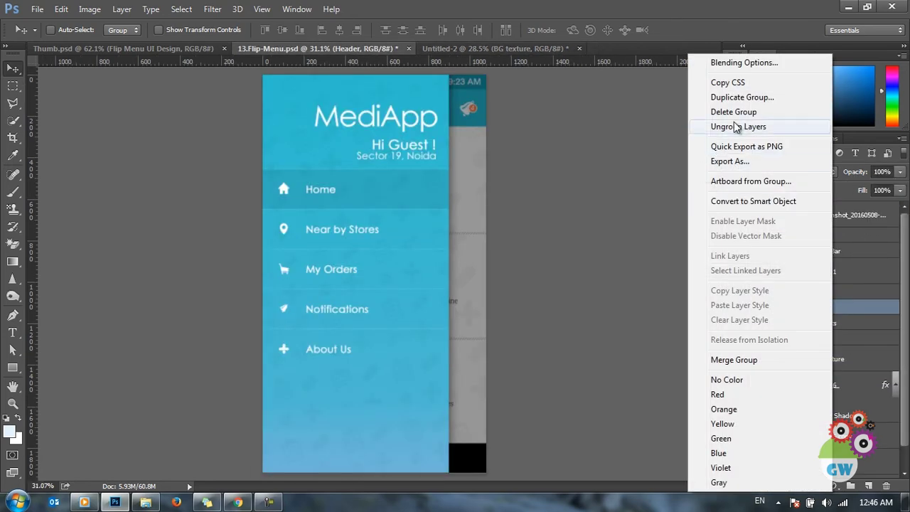
click(742, 97)
click(514, 217)
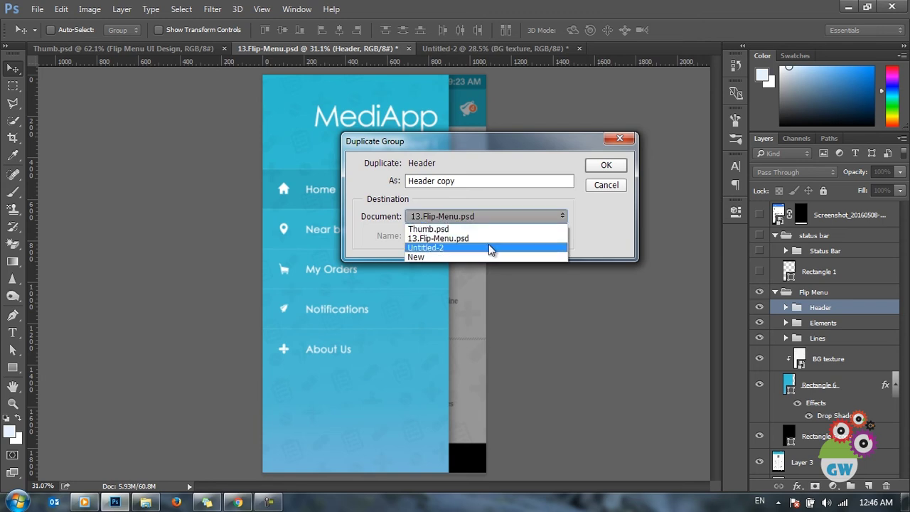
click(488, 247)
click(606, 164)
click(488, 50)
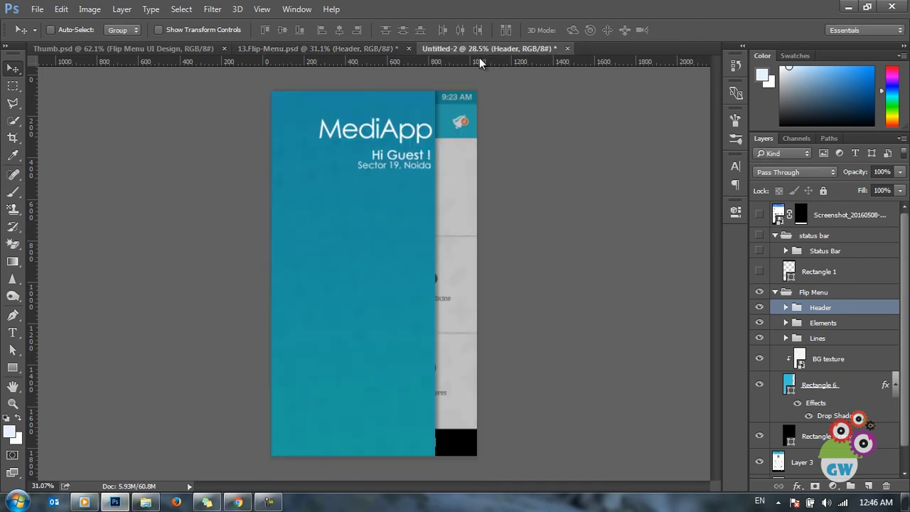
drag(466, 205, 459, 204)
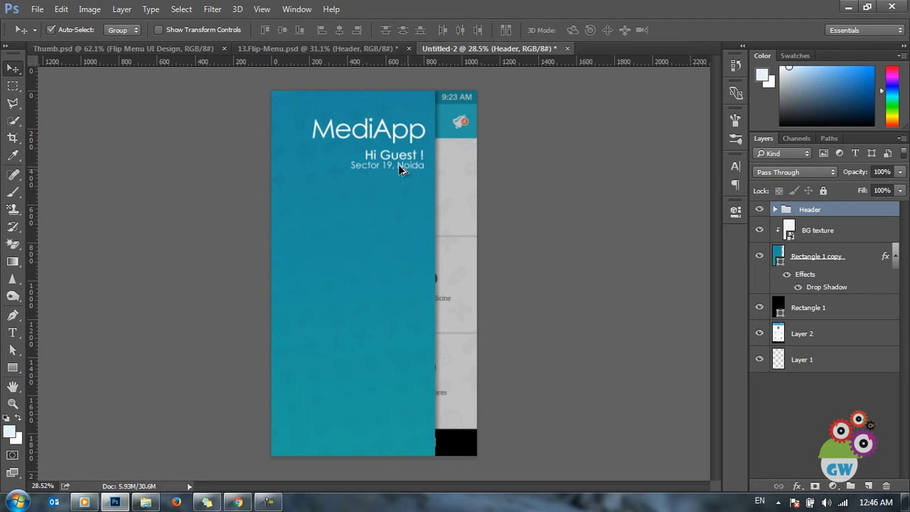
Step: Change the starting color stop of the Rectangle 1 copy gradient fill to the brighter cyan 16d4d2
scroll(405, 235, up, 2)
scroll(403, 283, down, 1)
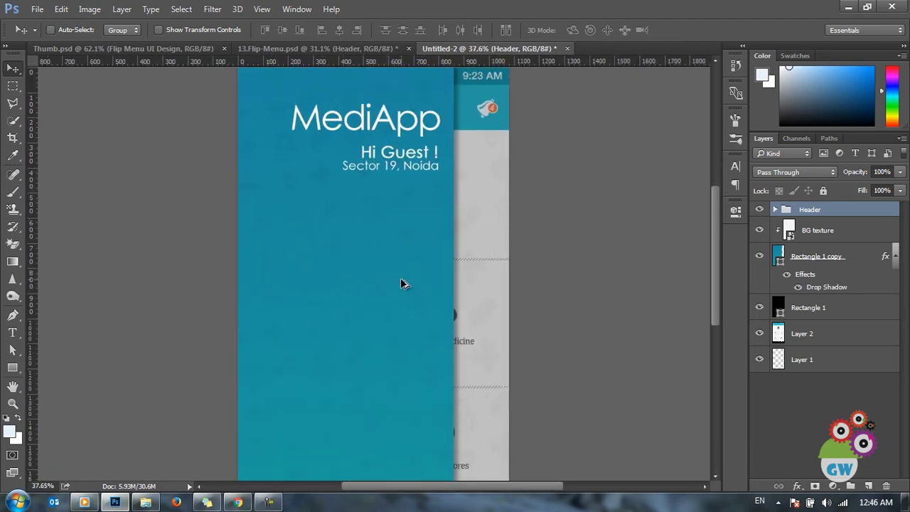
ctrl+click(401, 264)
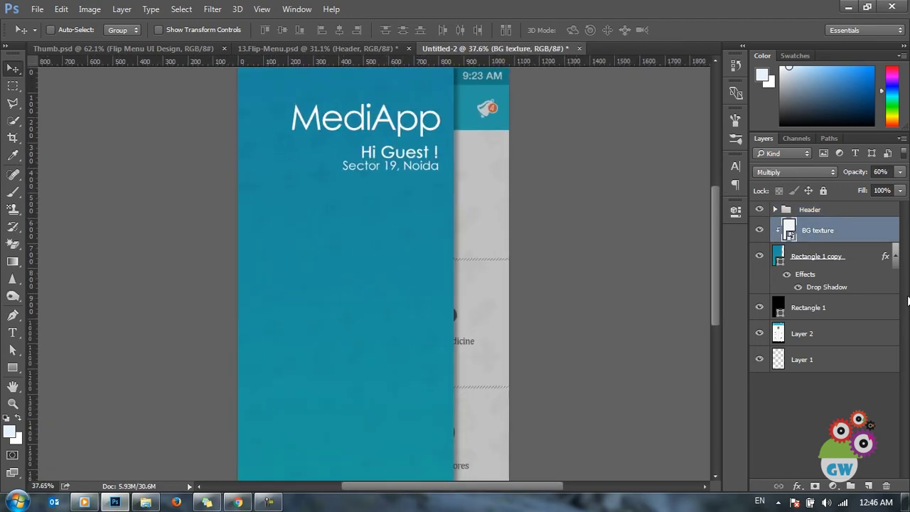
double_click(778, 256)
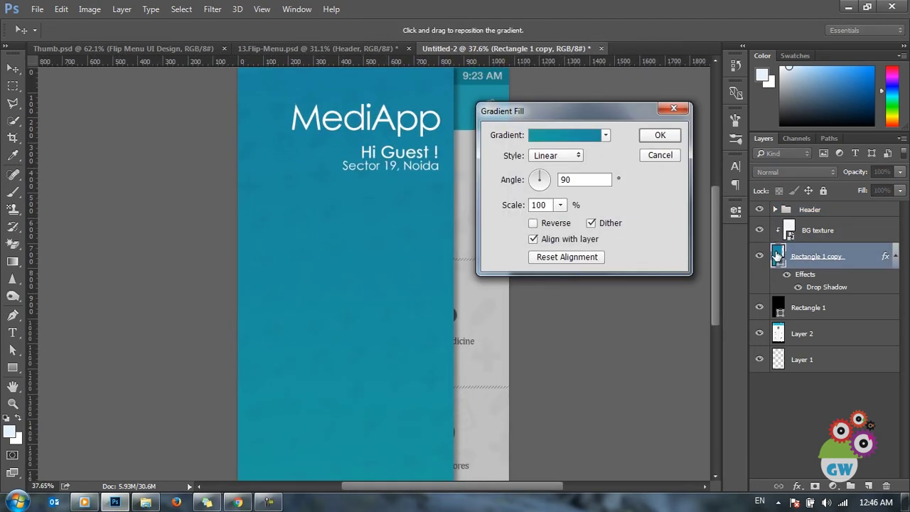
click(560, 138)
click(563, 321)
double_click(564, 320)
mouse_move(630, 323)
mouse_down()
mouse_move(630, 305)
mouse_move(644, 291)
mouse_up()
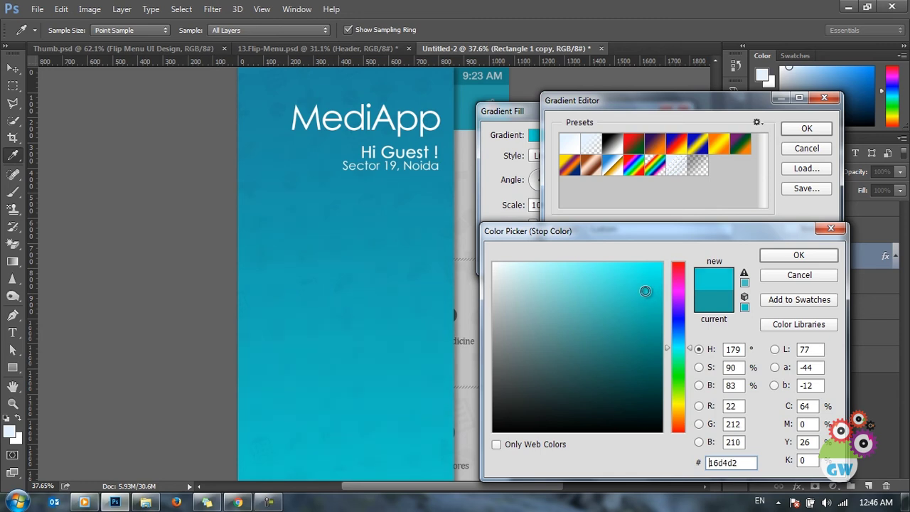
click(799, 255)
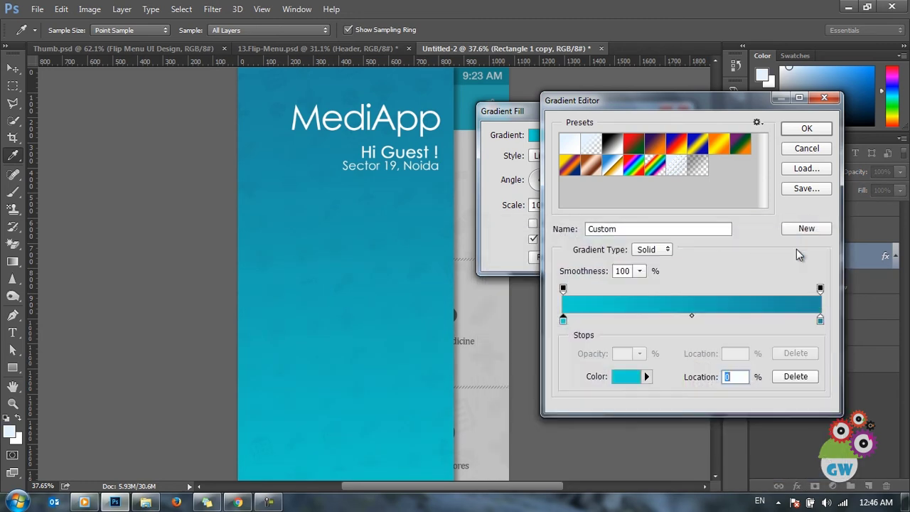
Step: Change the end color stop of the panel's gradient to the brighter blue 15b2d4 and apply the gradient fill
double_click(820, 320)
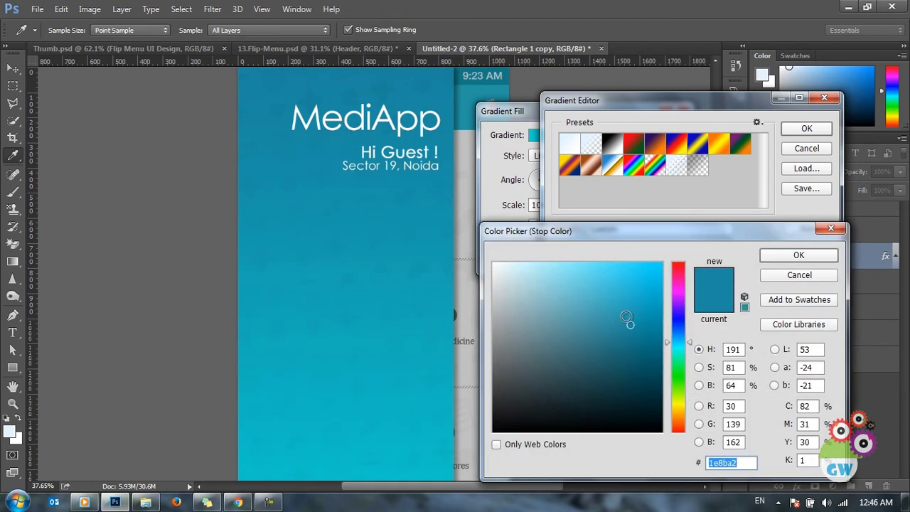
mouse_move(628, 309)
mouse_down()
mouse_move(641, 283)
mouse_move(627, 299)
mouse_move(620, 279)
mouse_move(631, 293)
mouse_move(645, 291)
mouse_up()
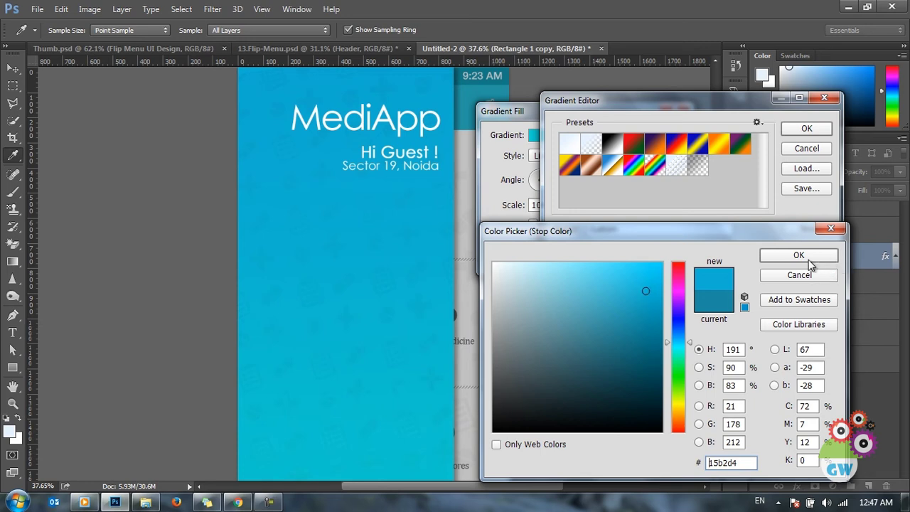
click(826, 258)
click(801, 131)
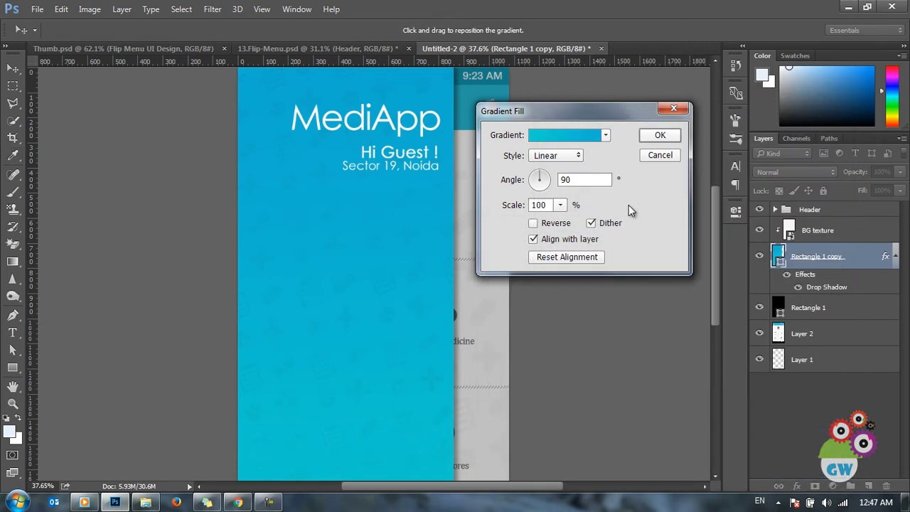
click(665, 138)
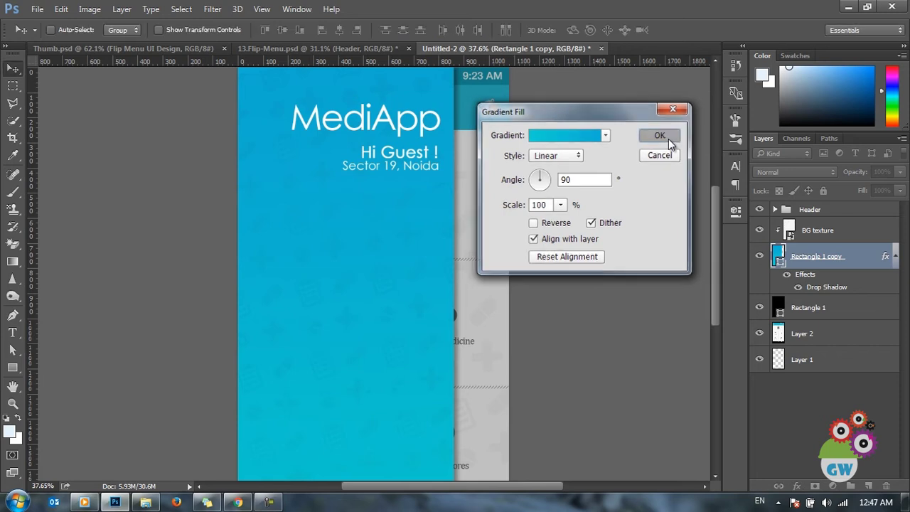
scroll(424, 281, down, 2)
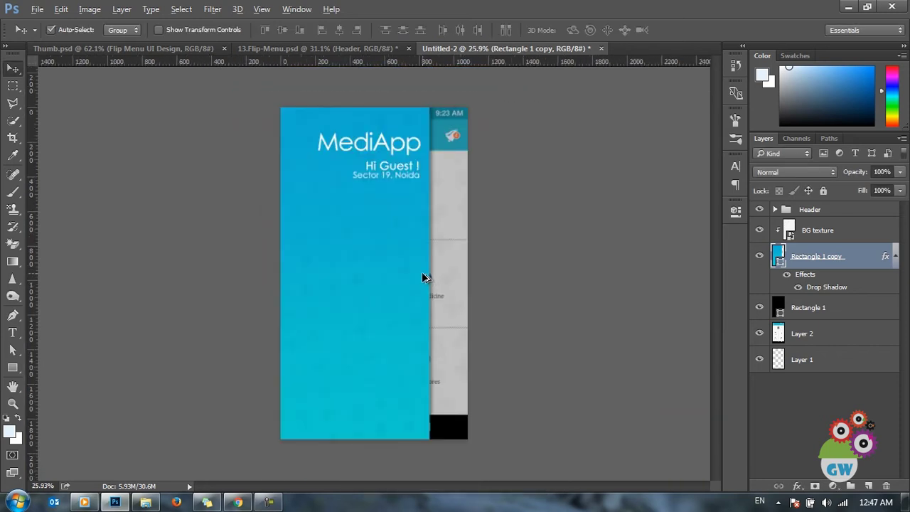
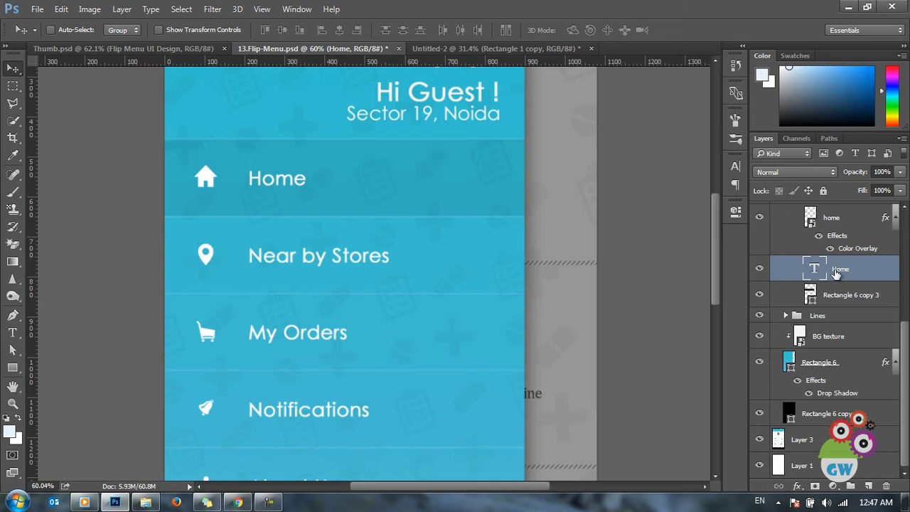
Step: Duplicate the home icon and Home text layers from 13.Flip-Menu.psd into the Untitled-2 document
ctrl+click(850, 297)
right_click(850, 304)
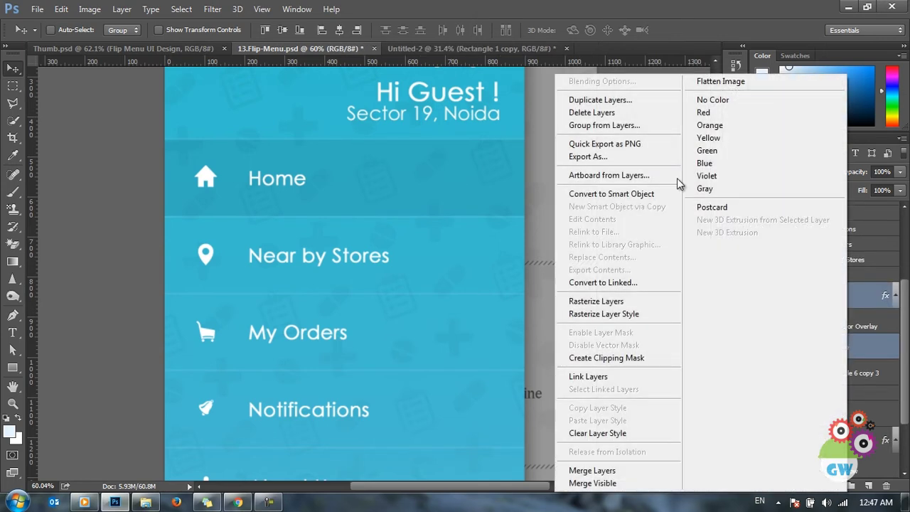
click(600, 100)
click(499, 215)
click(479, 248)
click(620, 167)
click(441, 49)
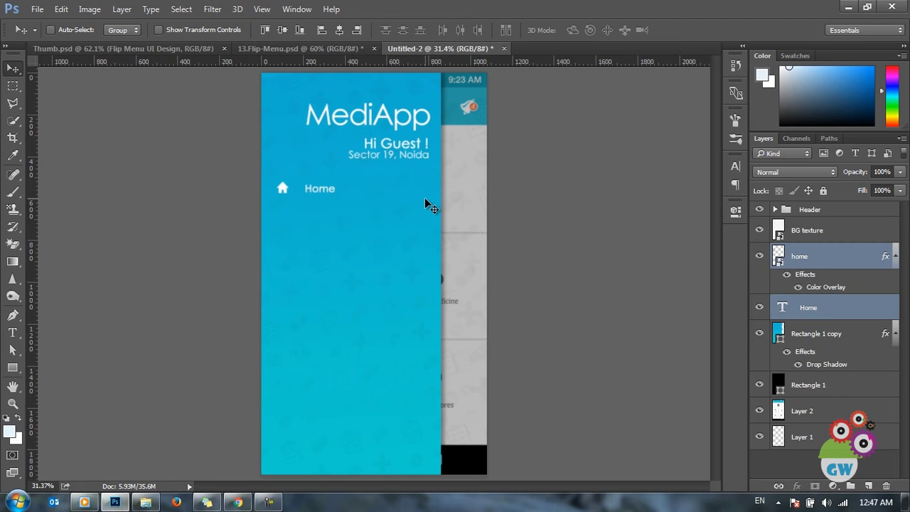
Step: Draw a white rectangle about 859 px wide and 176 px high across the panel over the Home row
scroll(364, 191, up, 3)
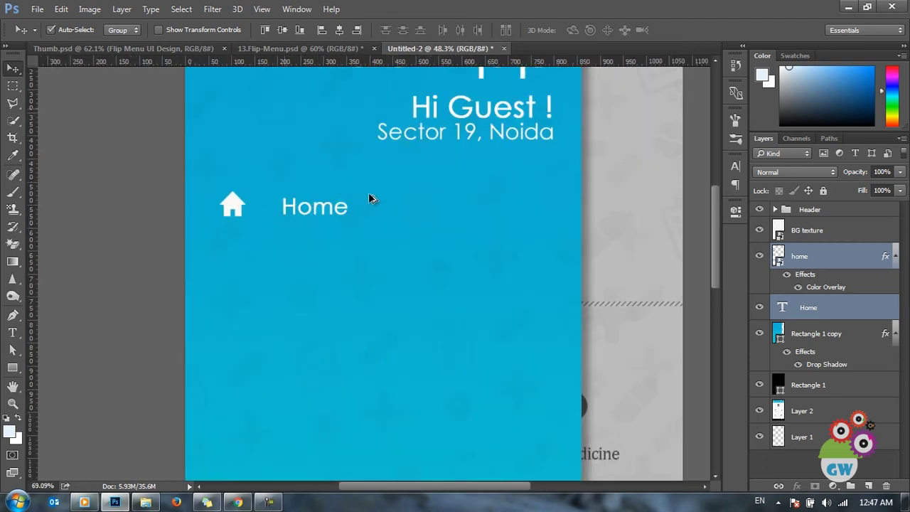
scroll(368, 199, up, 1)
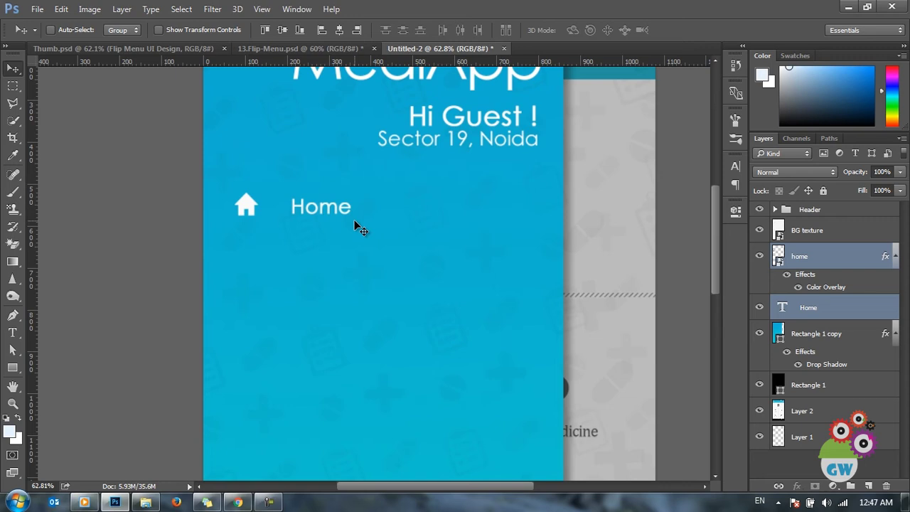
click(12, 368)
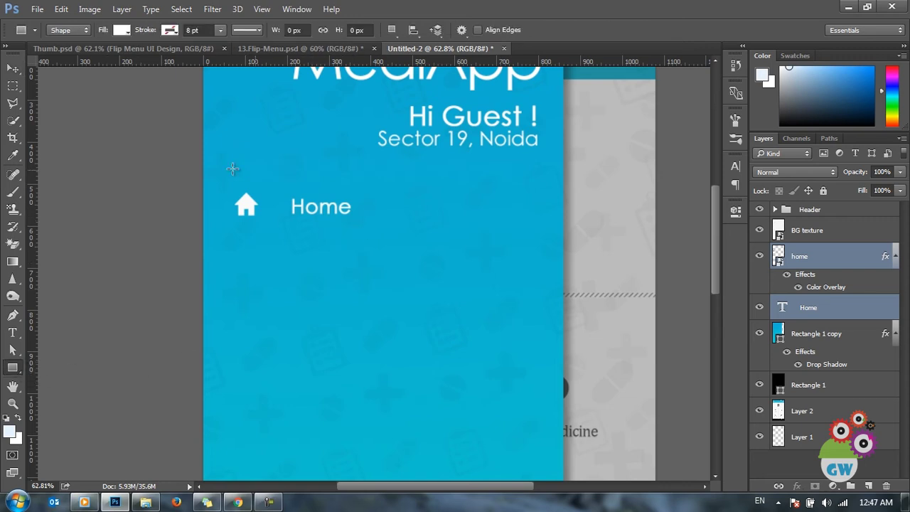
drag(205, 169, 562, 241)
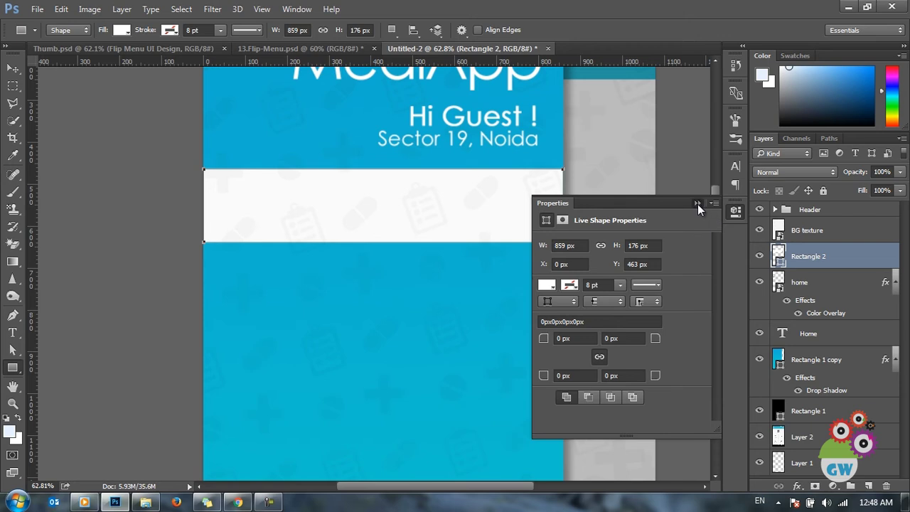
Step: Move the white rectangle's layer into the Header group and delete the group's hidden Curves 1 and Rectangle 6 copy 2 layers
click(697, 204)
drag(810, 256, 783, 219)
click(775, 210)
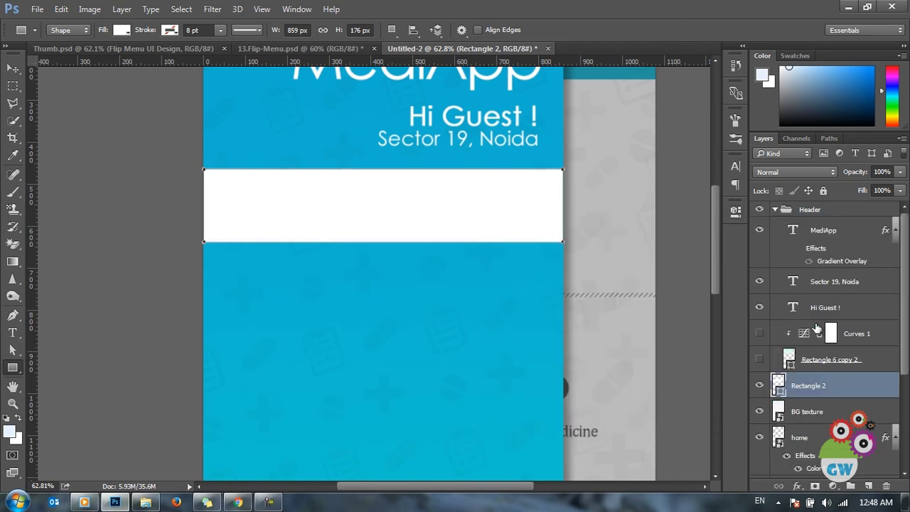
drag(814, 386, 825, 316)
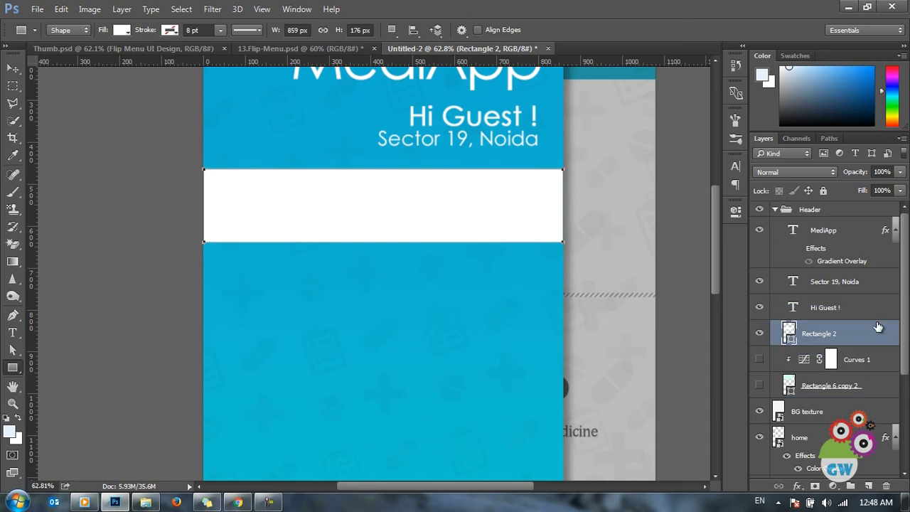
click(866, 362)
shift+click(882, 387)
key(Delete)
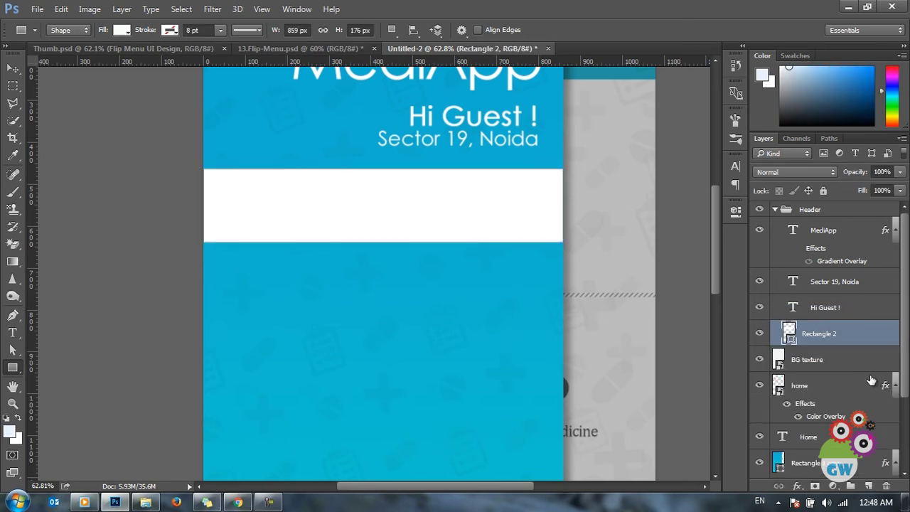
Step: Recolor Rectangle 2 black at 11% opacity and place its layer directly beneath the Home text layer
double_click(789, 332)
click(505, 379)
drag(505, 379, 491, 432)
key(Return)
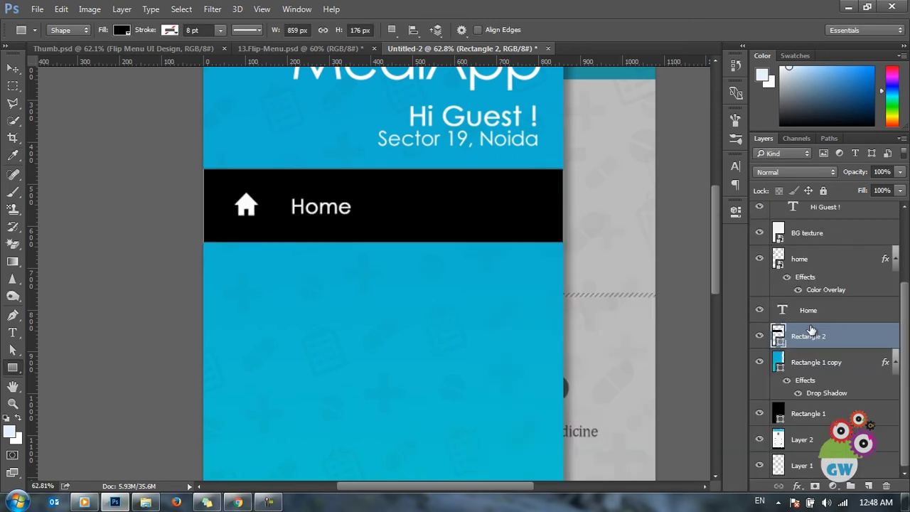
drag(855, 175, 797, 173)
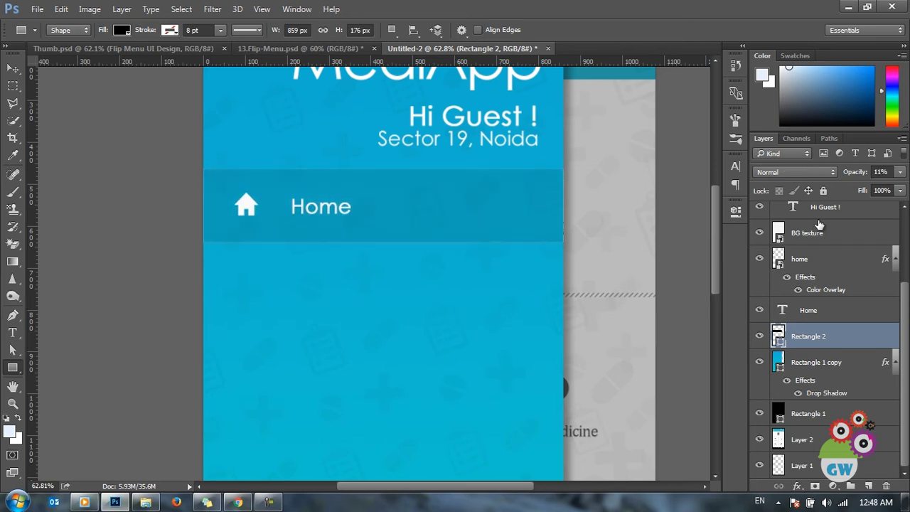
Step: Group the home icon, Home text and Rectangle 2 layers into one menu row group
click(16, 70)
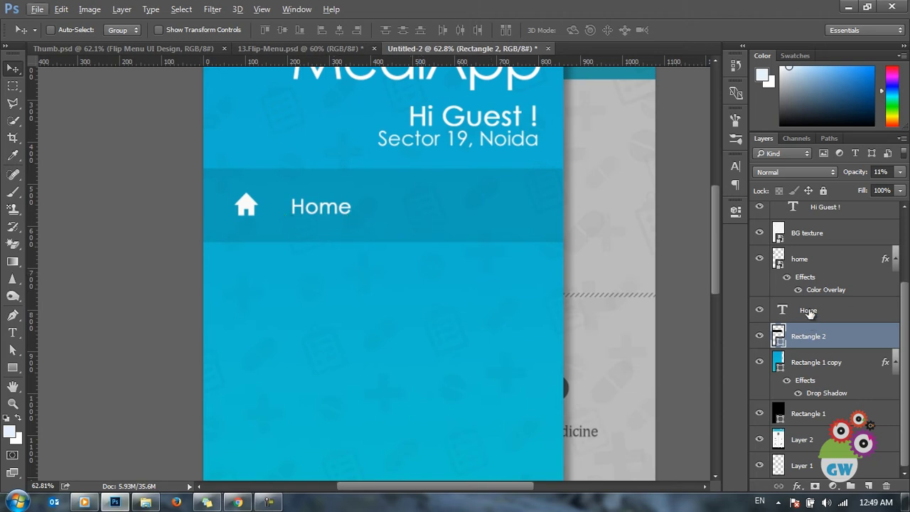
scroll(810, 313, up, 1)
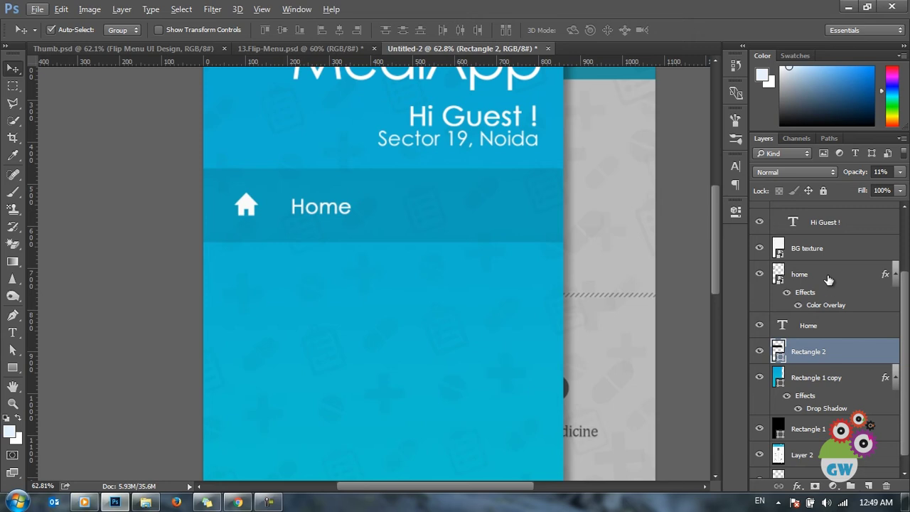
key(ctrl+alt)
click(761, 277)
ctrl+click(766, 276)
click(759, 326)
click(758, 329)
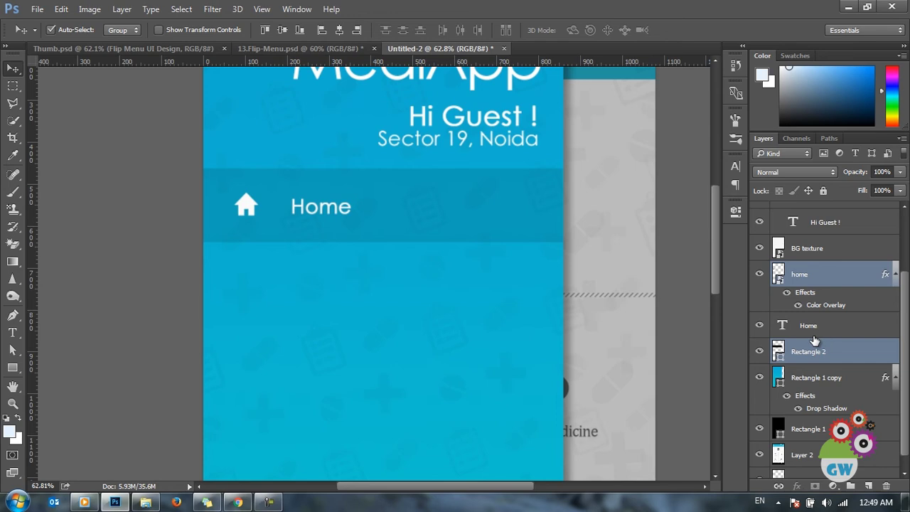
ctrl+click(829, 328)
click(760, 353)
click(760, 354)
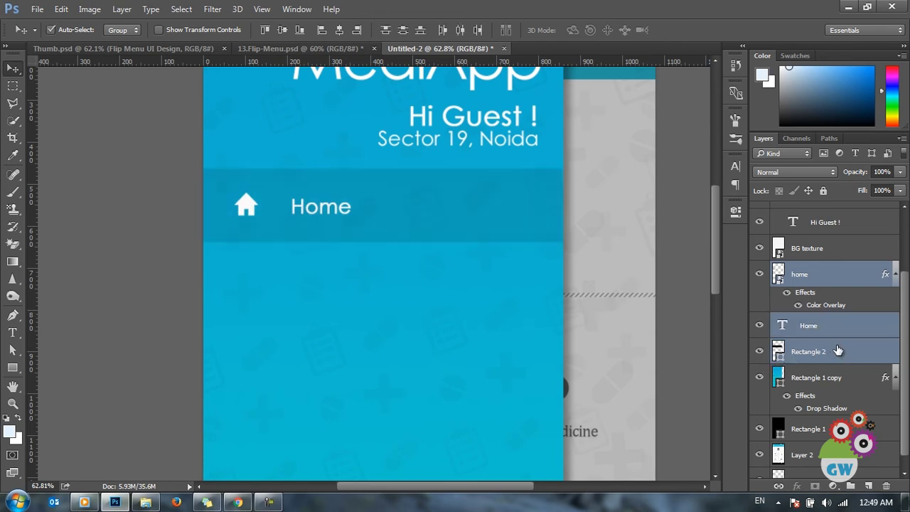
key(ctrl+g)
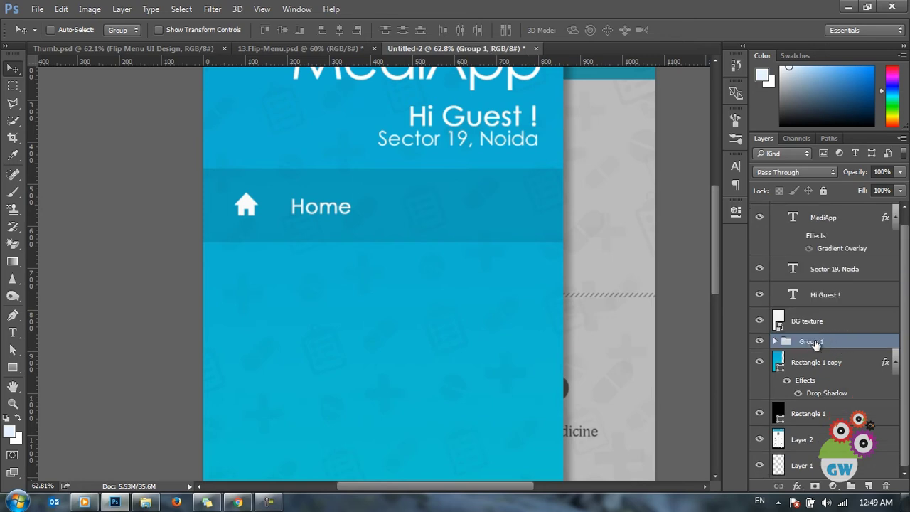
Step: Duplicate the Home row group twice and stack the copies directly below the original row
scroll(286, 310, down, 3)
scroll(386, 313, up, 3)
drag(386, 313, 488, 269)
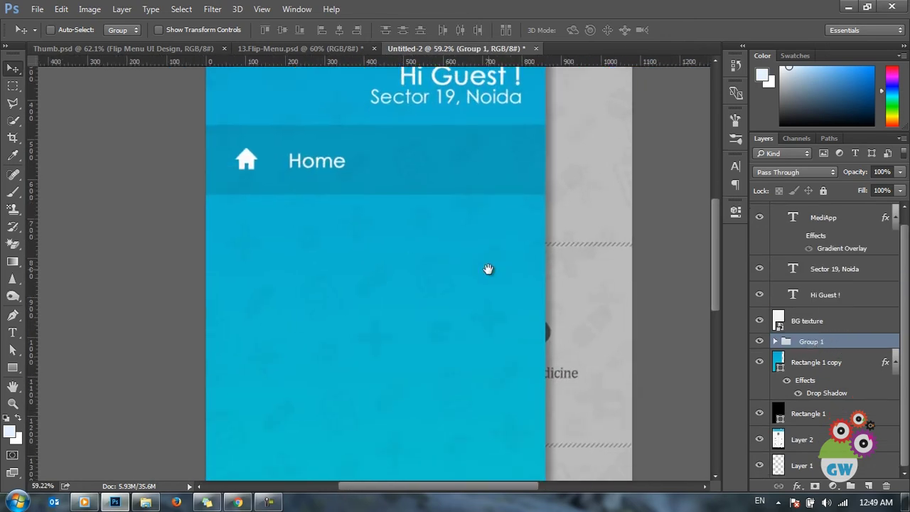
key(ctrl+j)
drag(470, 174, 470, 246)
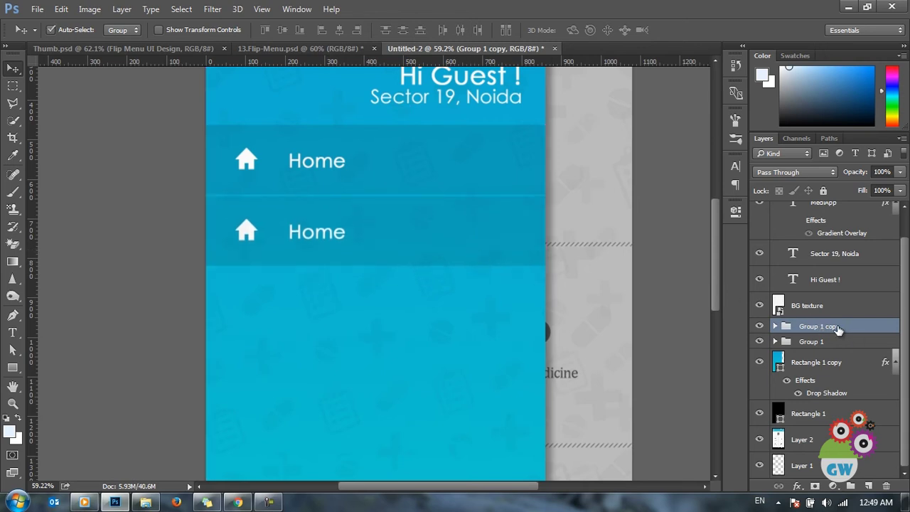
key(ctrl+j)
drag(403, 238, 409, 305)
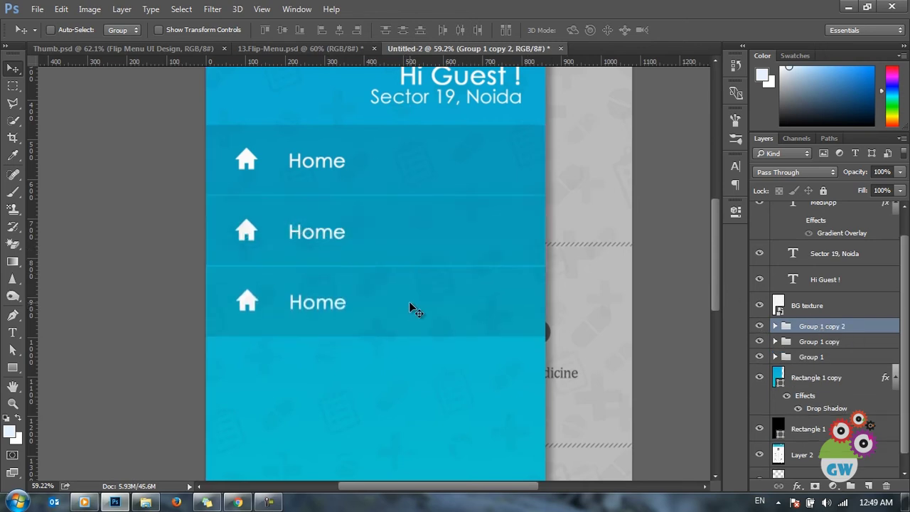
Step: Duplicate the three Home row groups together and place the copies below them to form six stacked rows
shift+click(833, 358)
key(ctrl+j)
drag(458, 233, 452, 432)
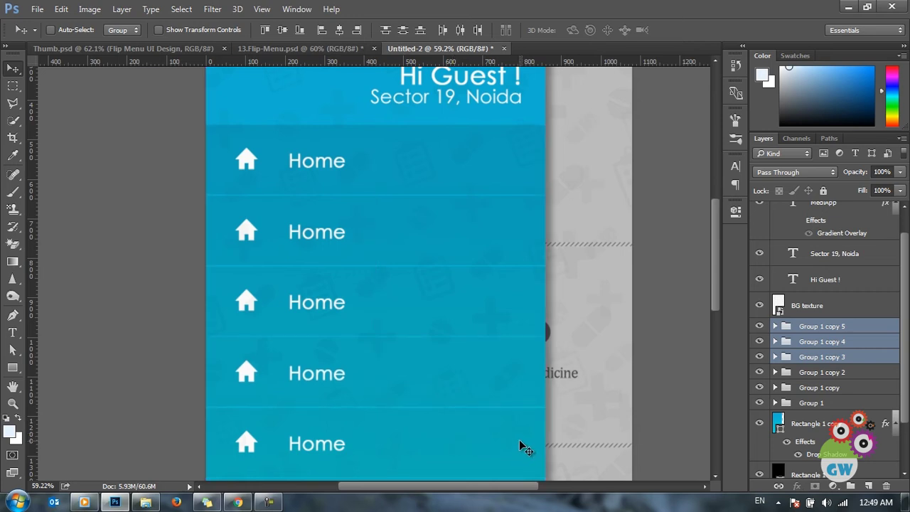
scroll(519, 439, down, 2)
scroll(401, 366, down, 2)
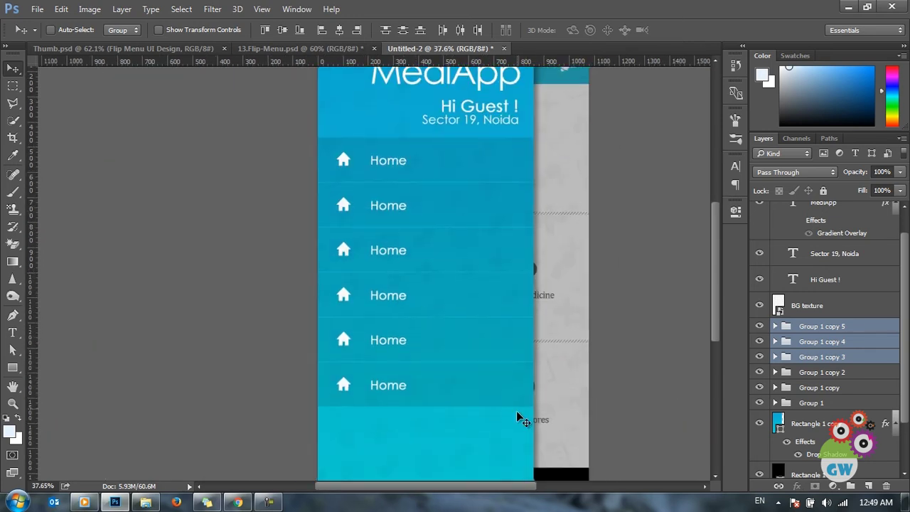
Step: Distribute all six Home row groups evenly by their vertical centers
click(789, 327)
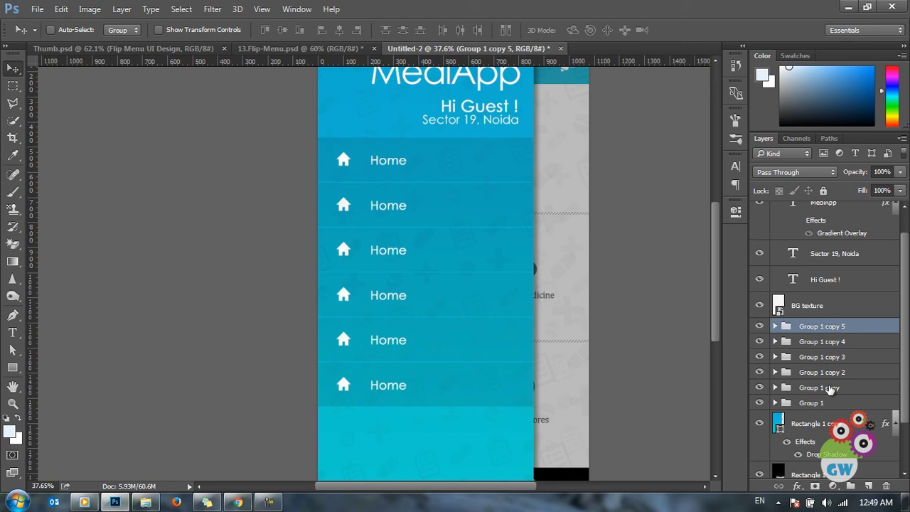
shift+click(829, 404)
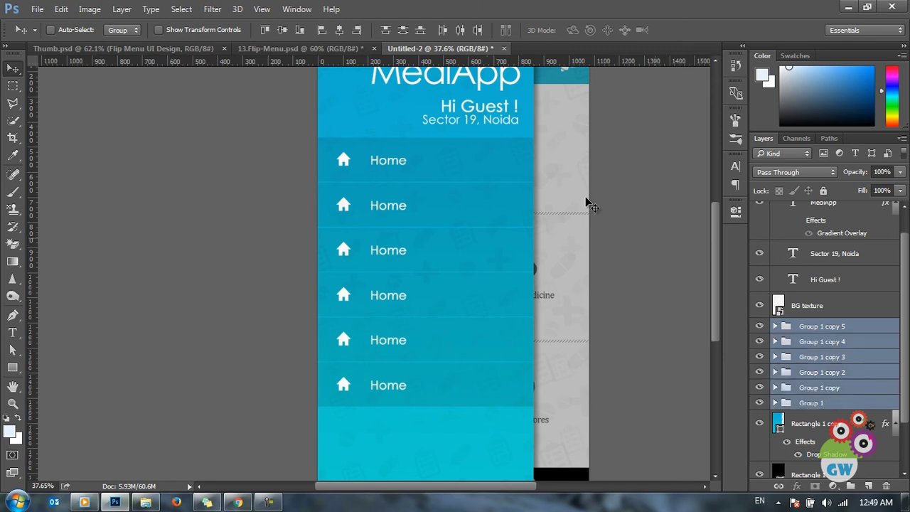
click(403, 30)
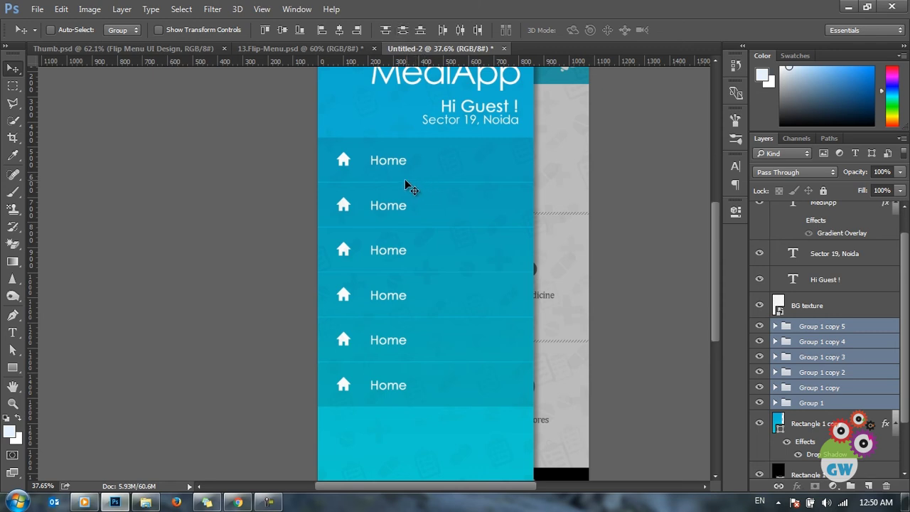
key(ctrl)
drag(430, 203, 401, 228)
scroll(378, 254, down, 1)
scroll(378, 254, up, 2)
scroll(384, 250, down, 1)
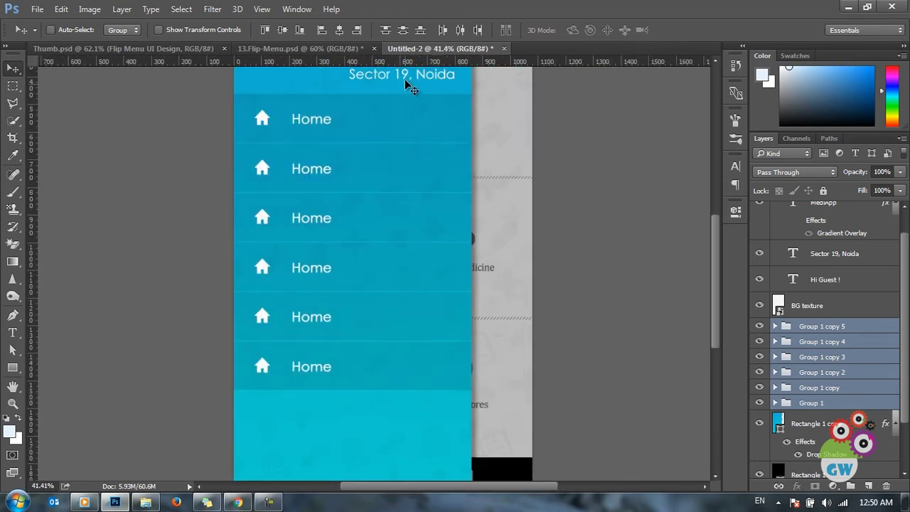
Step: Collapse the Header group and move the BG texture layer below all Home row groups, just above Rectangle 1 copy
ctrl+click(418, 173)
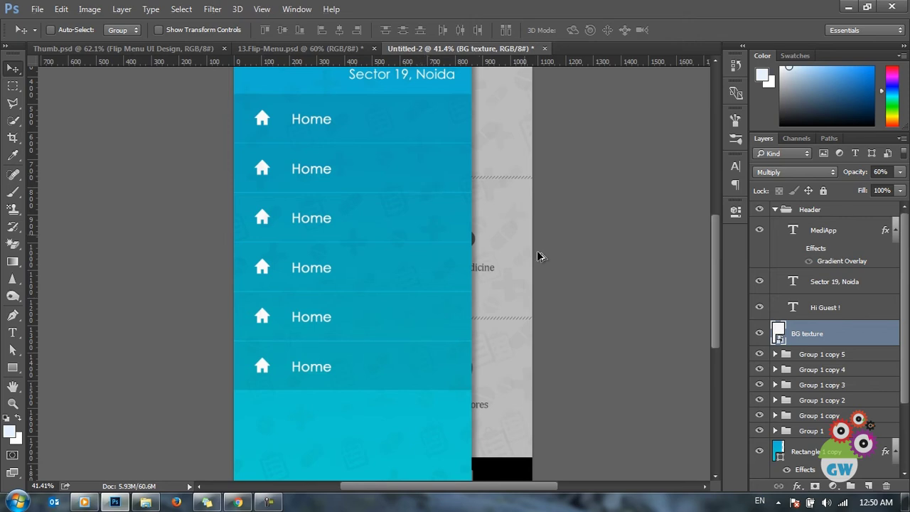
click(759, 339)
click(759, 339)
click(759, 334)
click(759, 334)
click(759, 334)
click(759, 334)
click(775, 209)
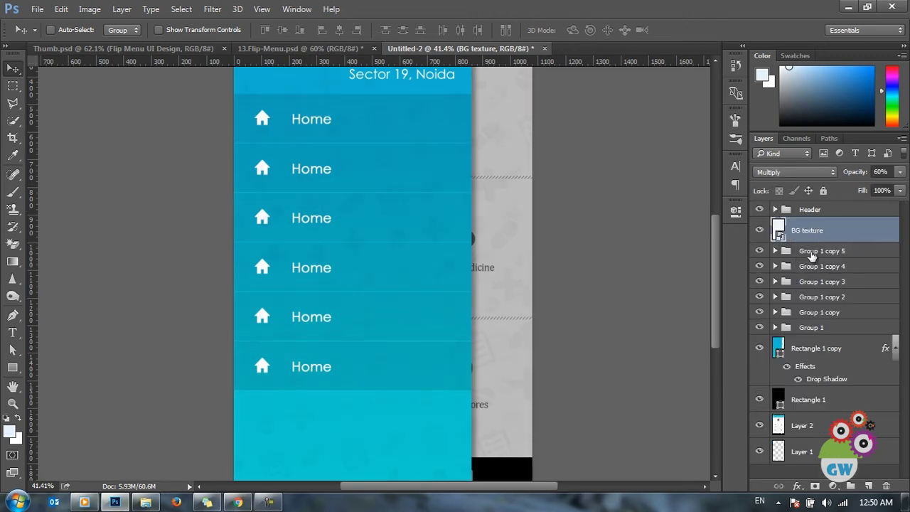
click(759, 230)
click(759, 230)
click(760, 230)
click(759, 230)
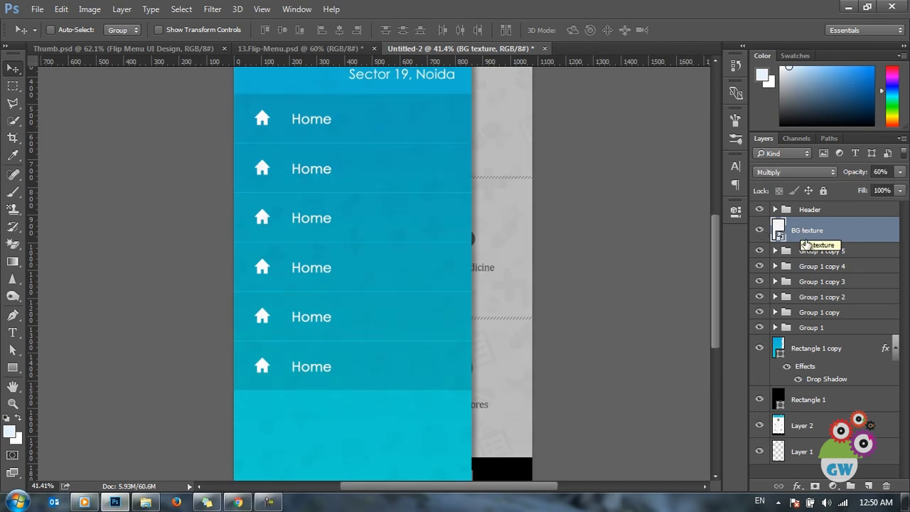
drag(809, 233, 818, 344)
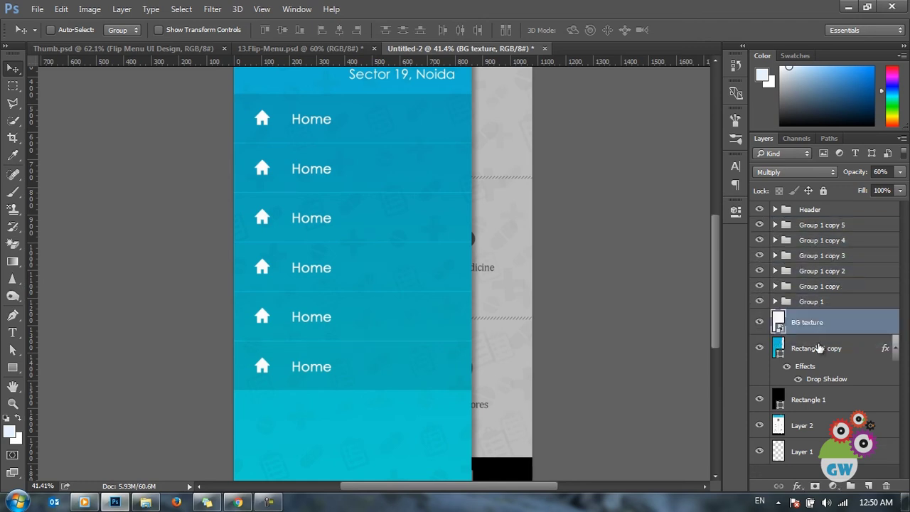
Step: Select the Rectangle 2 highlight layers of the five lower rows, leaving out the one in Group 1
click(798, 305)
click(759, 301)
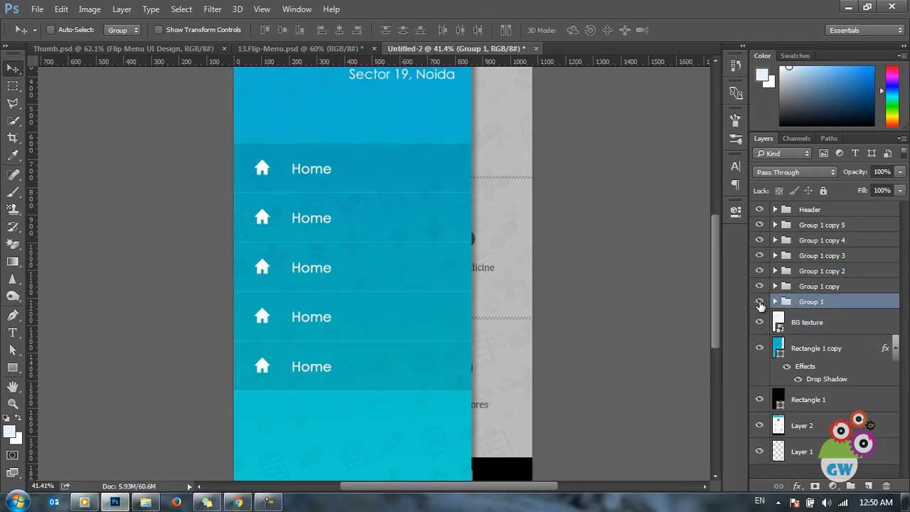
click(759, 302)
ctrl+click(400, 131)
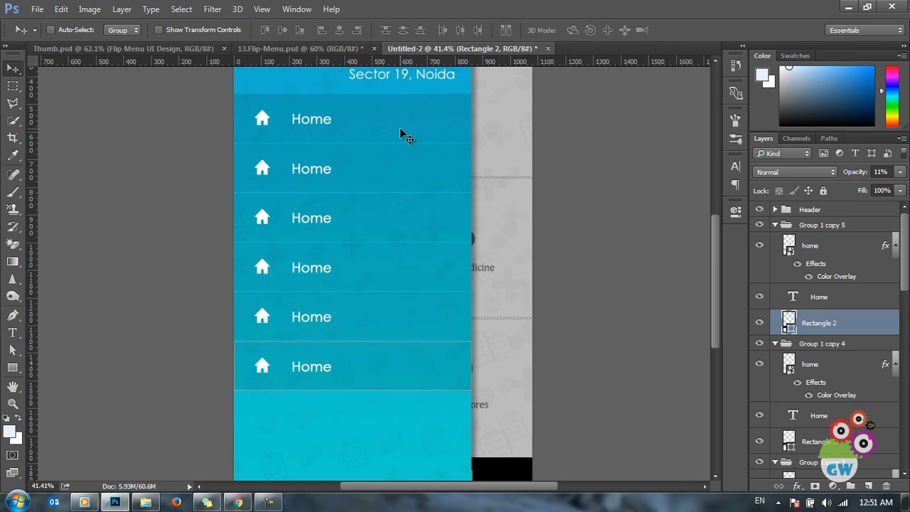
ctrl+click(402, 128)
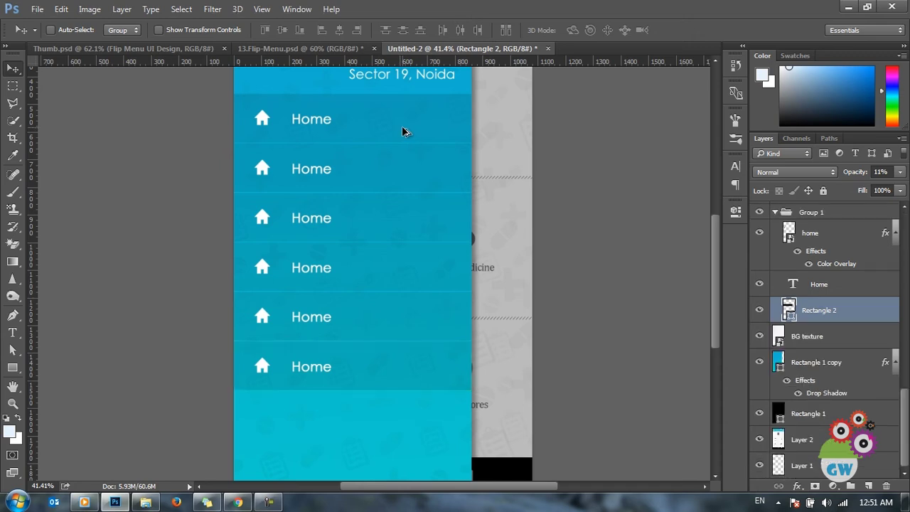
ctrl+click(405, 163)
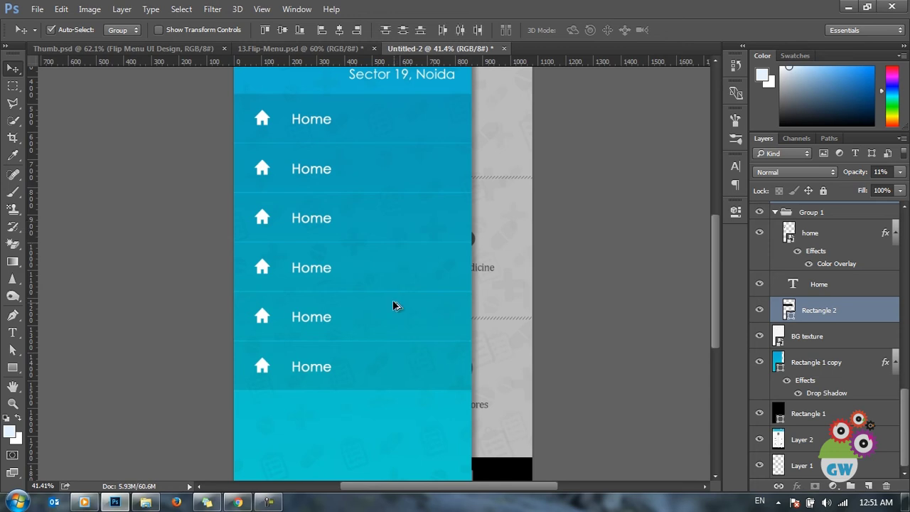
scroll(853, 359, up, 1)
scroll(853, 359, up, 5)
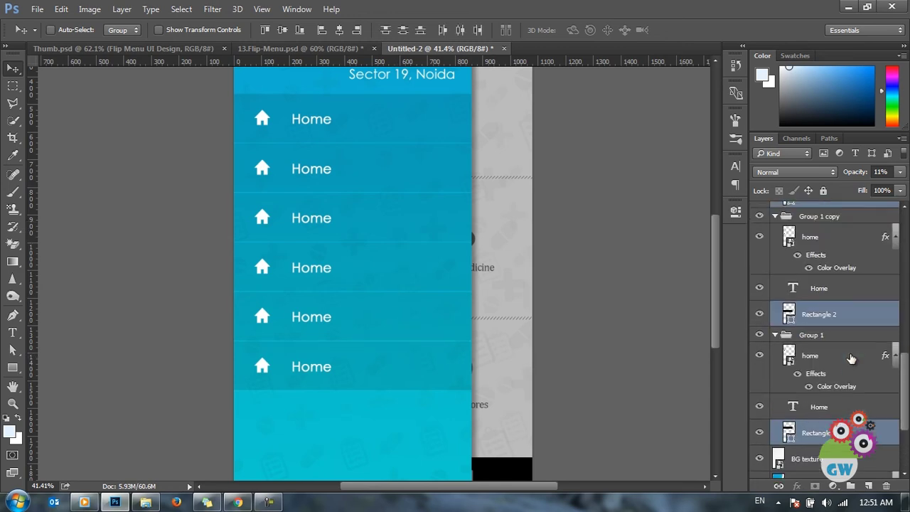
scroll(850, 356, down, 5)
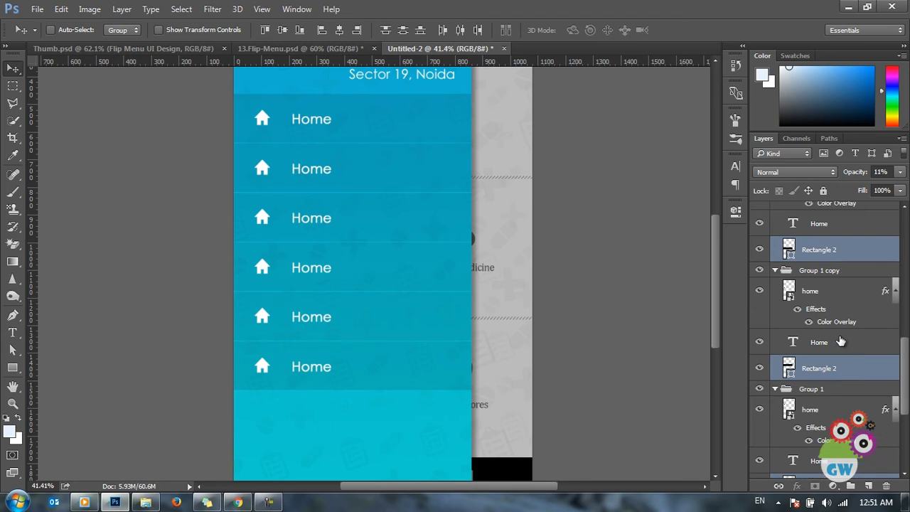
key(ctrl)
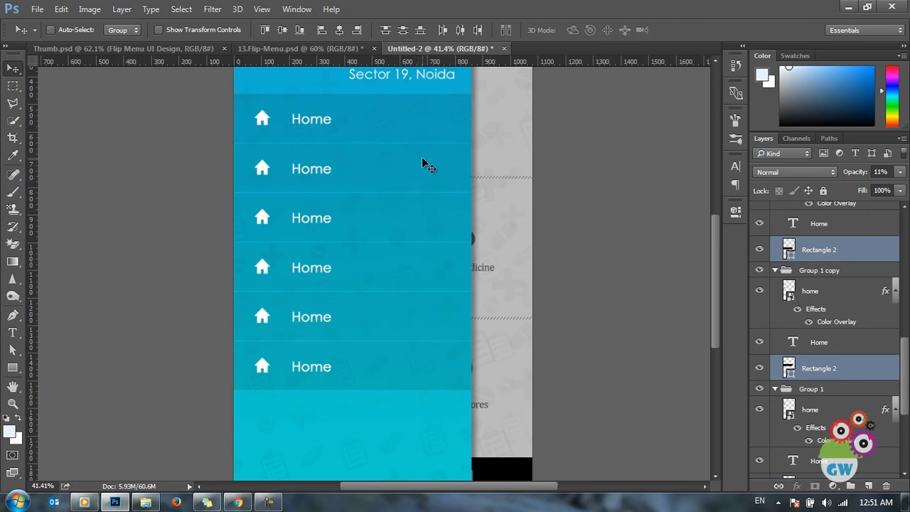
drag(393, 173, 574, 233)
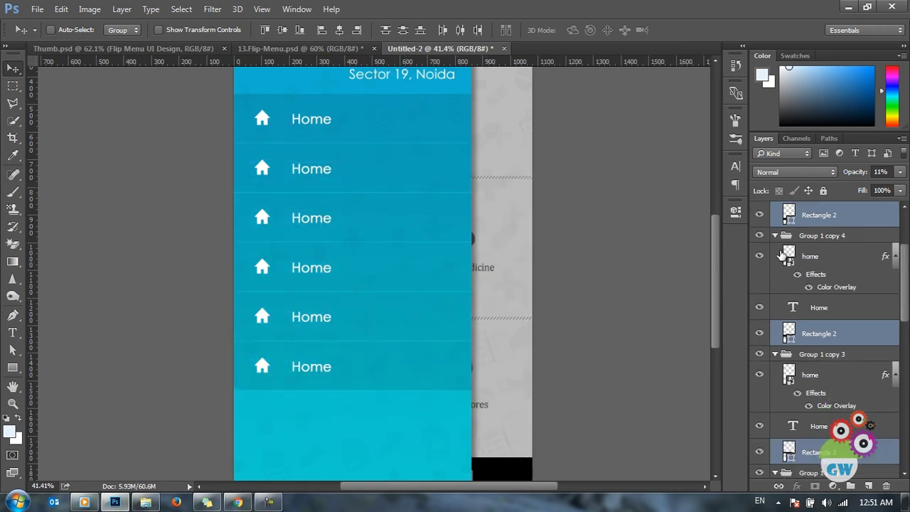
Step: Hide the Rectangle 2 highlight layers in the five lower row groups, from Group 1 copy 5 through Group 1 copy
scroll(763, 342, up, 3)
click(759, 323)
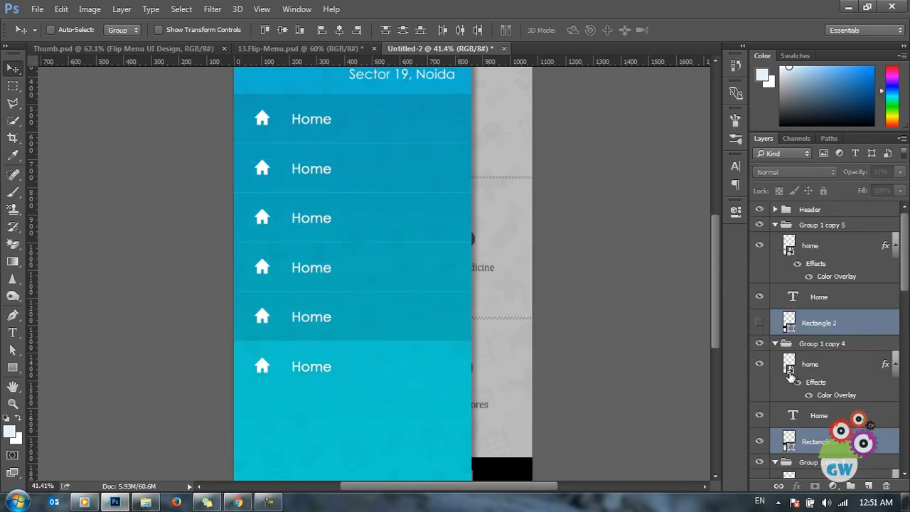
scroll(763, 334, down, 1)
click(760, 393)
scroll(789, 387, down, 2)
scroll(797, 385, down, 3)
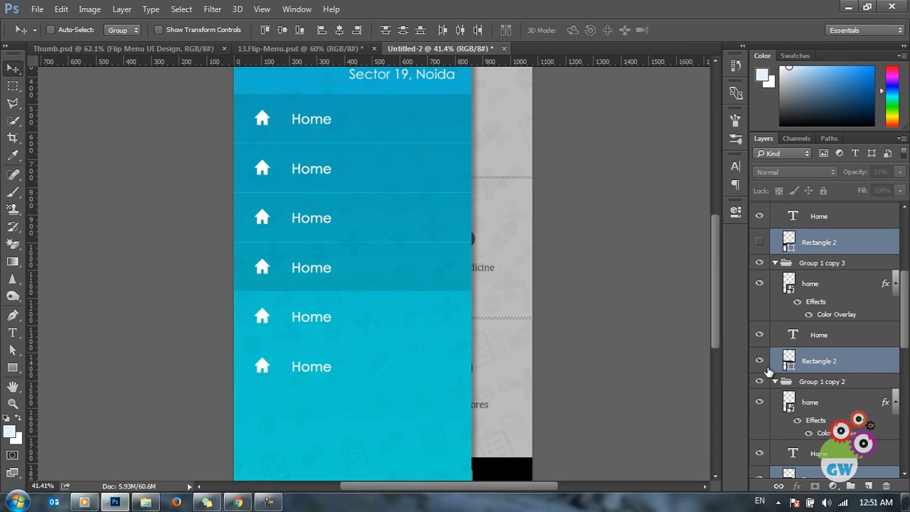
click(759, 368)
scroll(765, 368, down, 1)
scroll(788, 354, down, 3)
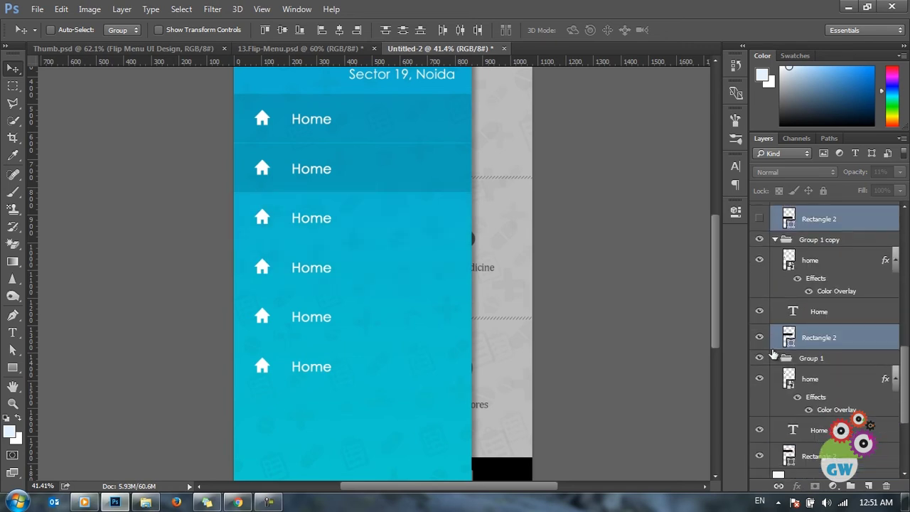
click(759, 332)
scroll(760, 333, down, 2)
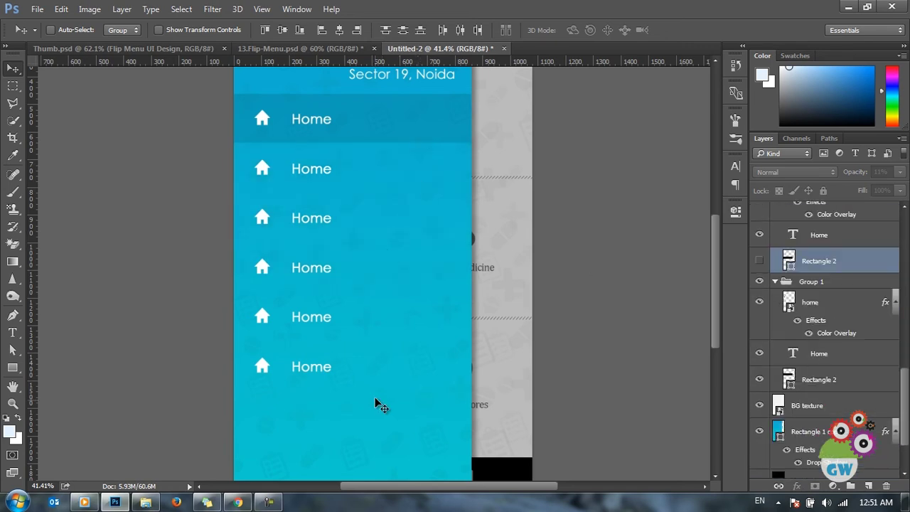
Step: Copy the second menu row's label text, "Near by Stores", from the 13.Flip-Menu.psd document, leaving the original label intact
scroll(368, 191, down, 3)
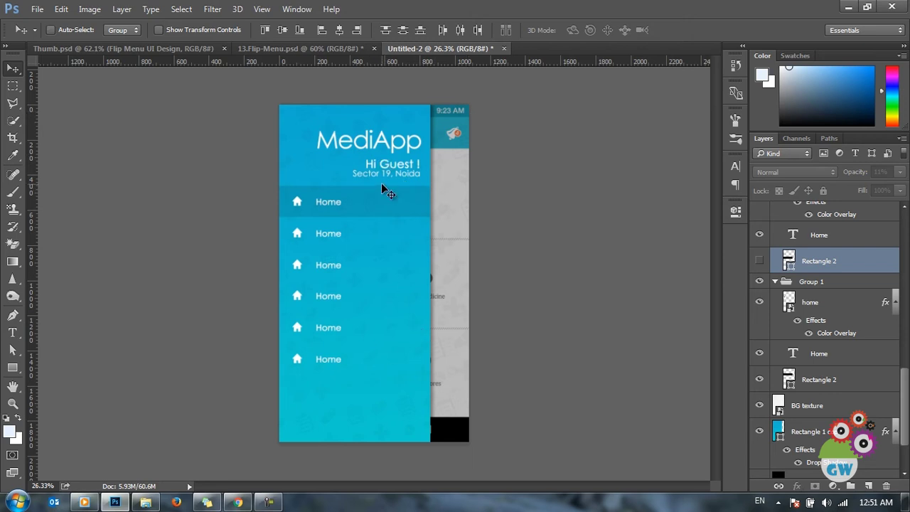
scroll(384, 206, up, 2)
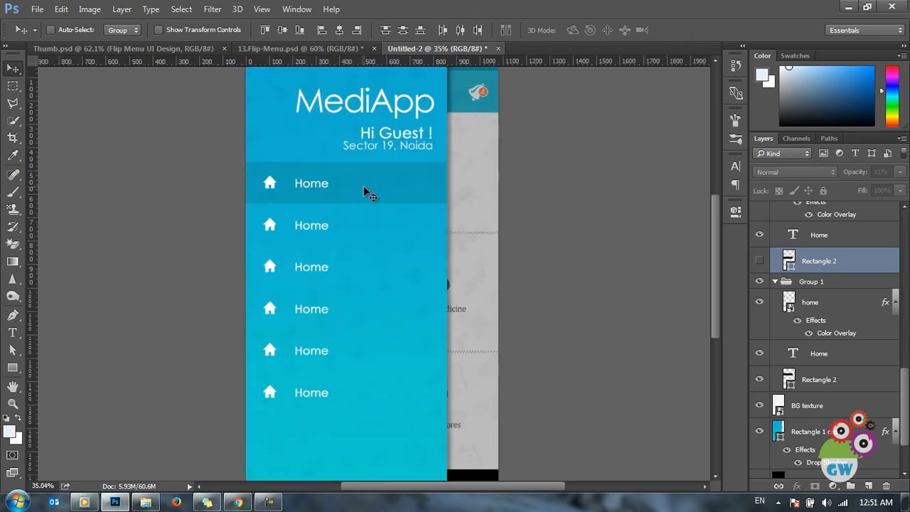
scroll(333, 264, left, 1)
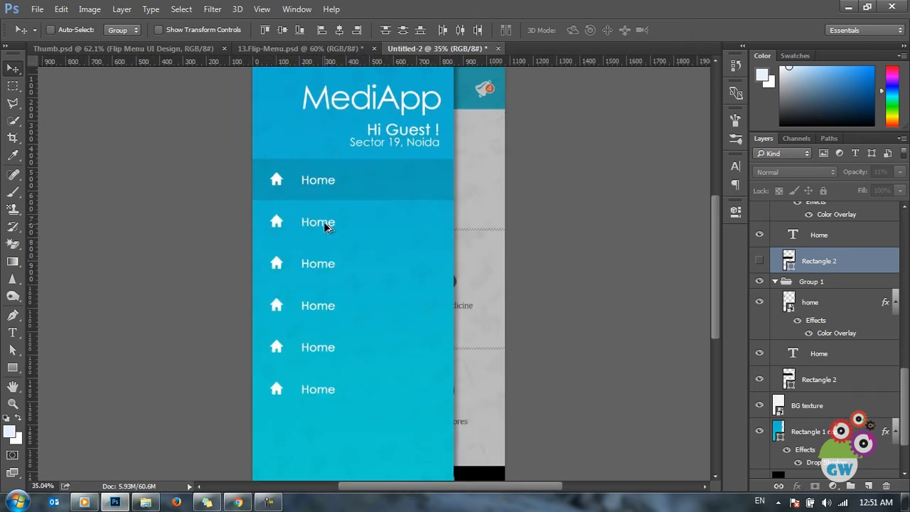
click(324, 225)
click(298, 48)
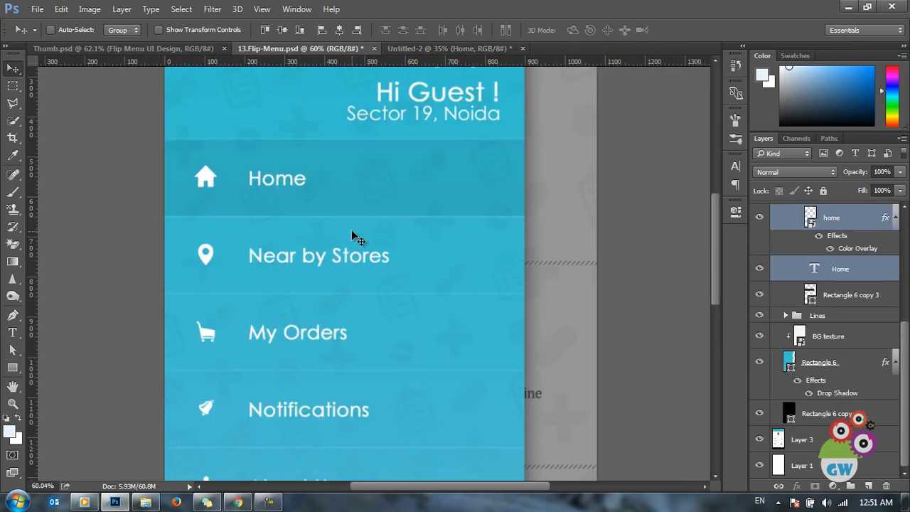
key(t)
triple_click(323, 255)
key(ctrl+c)
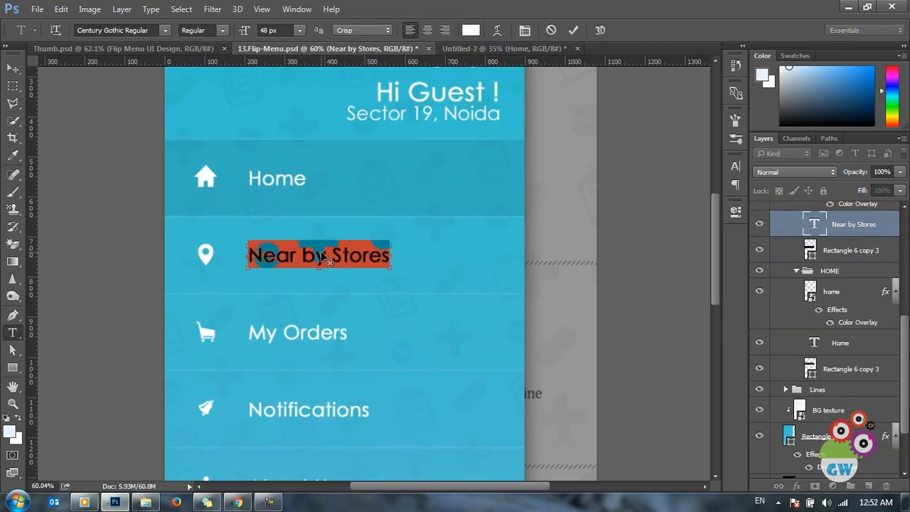
key(BackSpace)
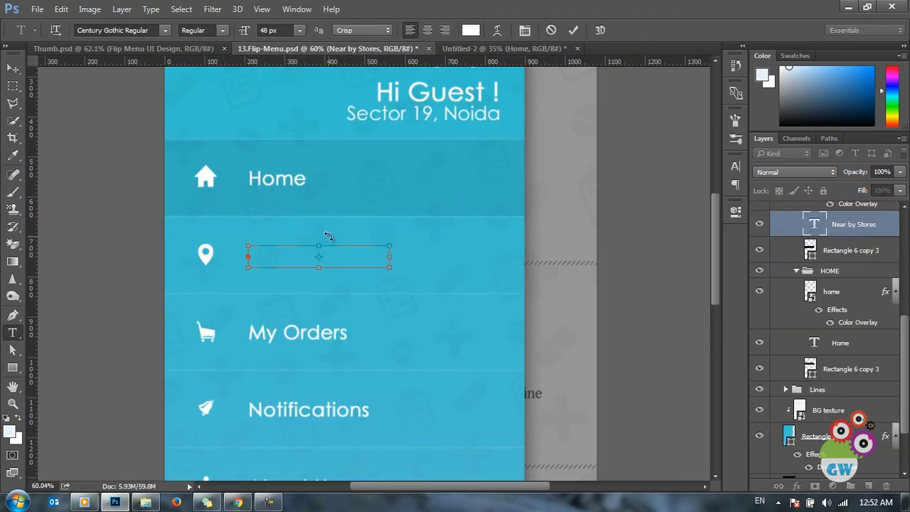
key(Escape)
Step: In the Untitled-2 document, replace the second row's Home label with the copied text "Near by Stores"
click(501, 49)
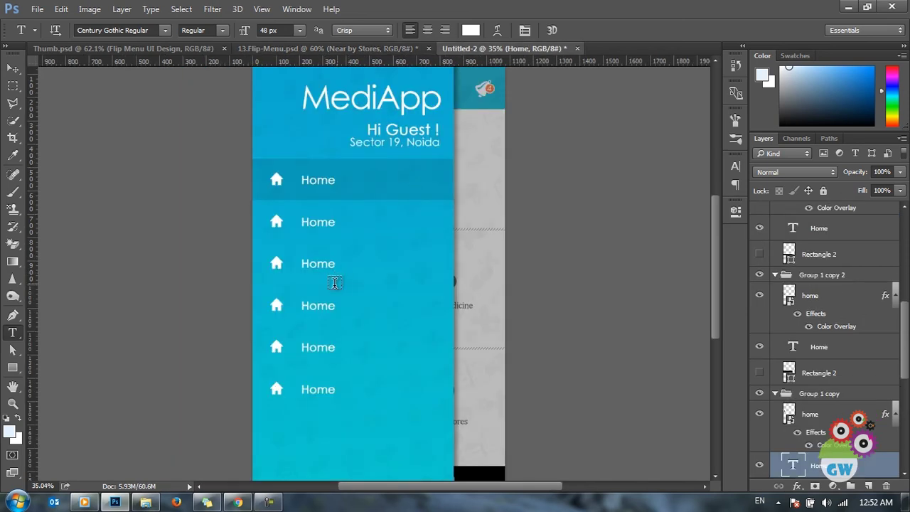
double_click(317, 221)
key(ctrl+v)
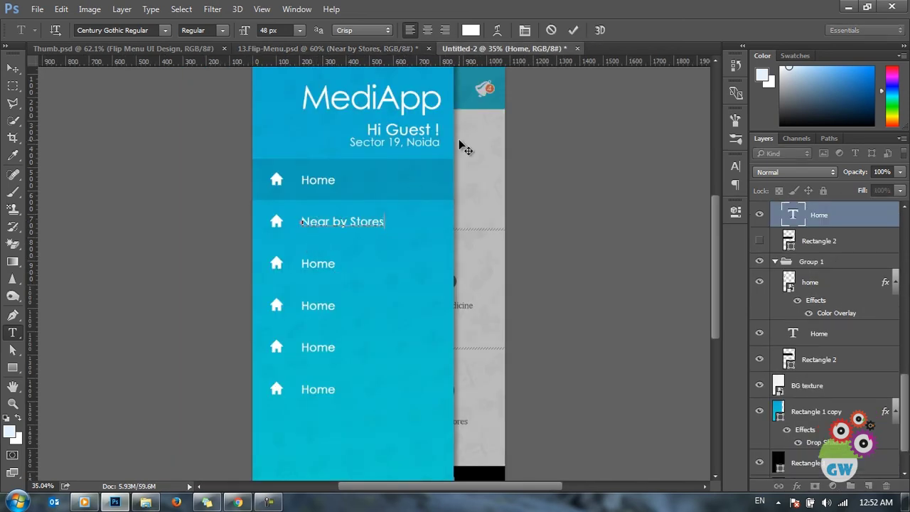
click(573, 30)
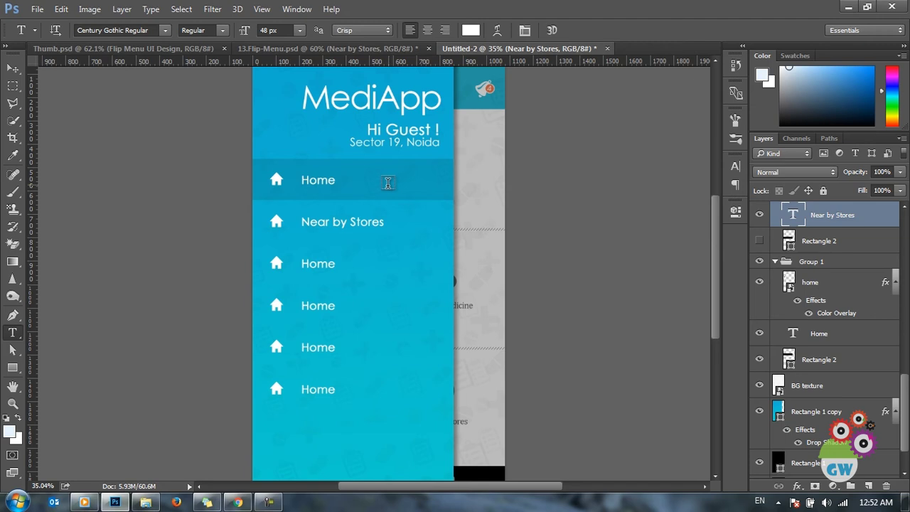
click(12, 68)
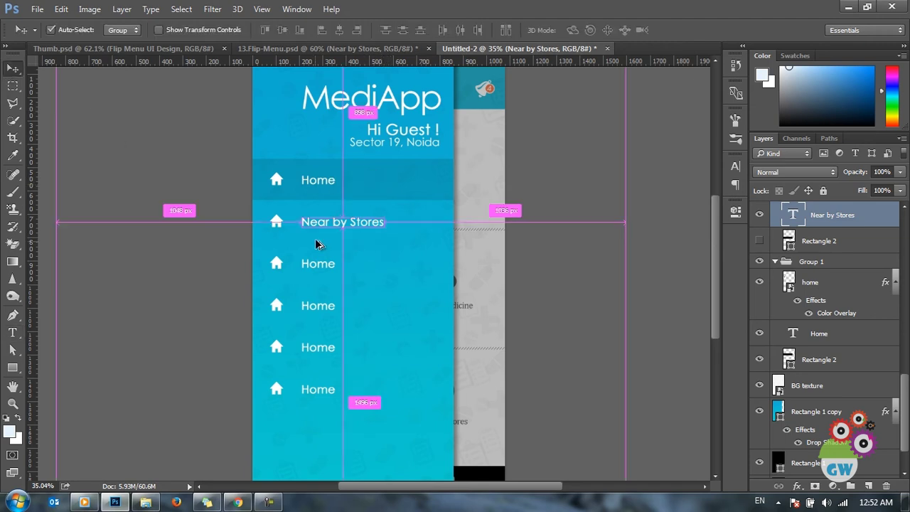
scroll(317, 243, up, 2)
scroll(374, 242, down, 3)
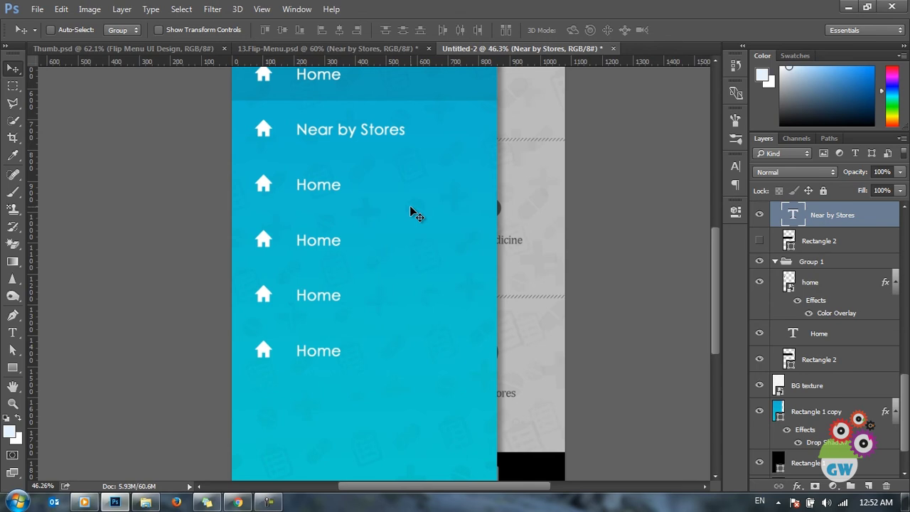
drag(410, 207, 418, 258)
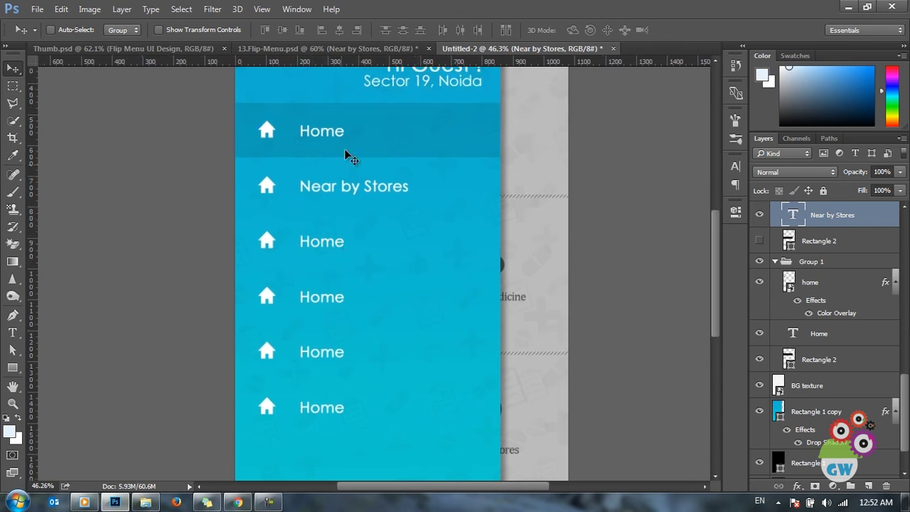
scroll(348, 410, down, 3)
scroll(351, 403, up, 2)
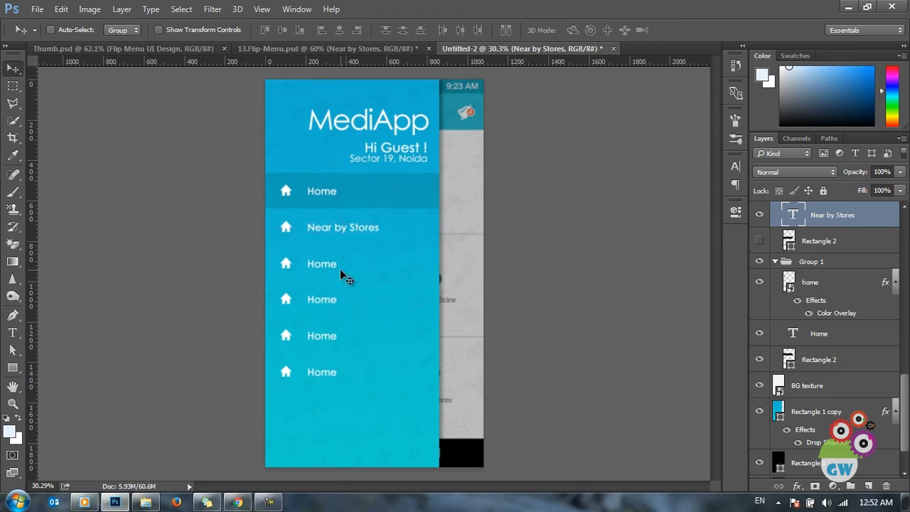
scroll(338, 269, up, 2)
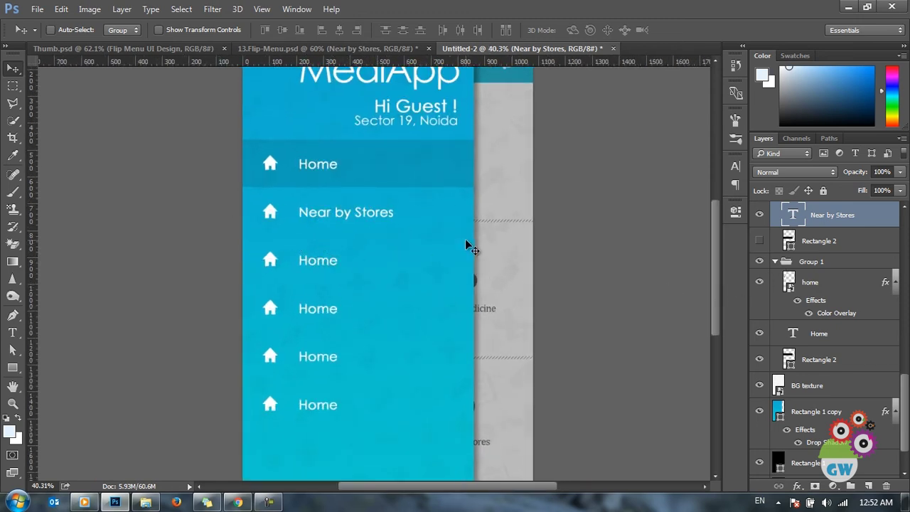
Step: Show the Rectangle 2 highlight layers again in the five lower row groups, from Group 1 copy through Group 1 copy 5
scroll(817, 320, down, 2)
click(818, 305)
scroll(817, 320, up, 5)
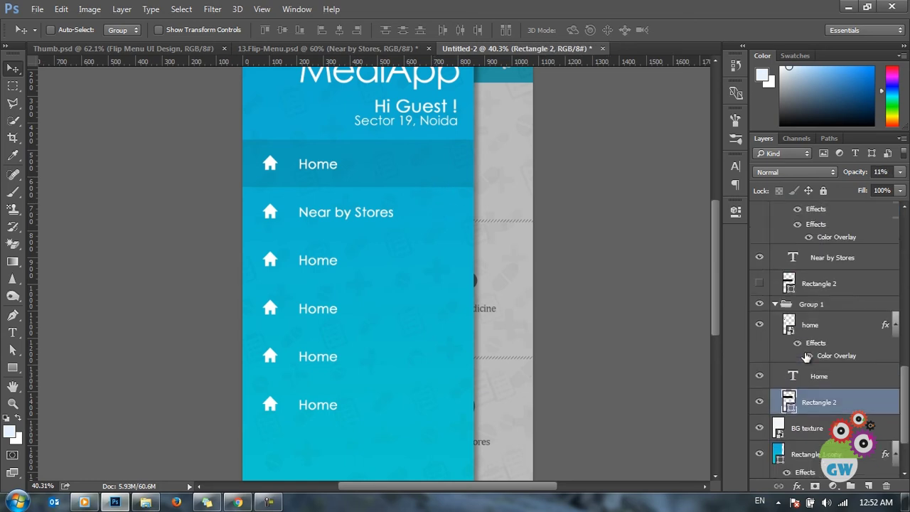
key(ctrl+j)
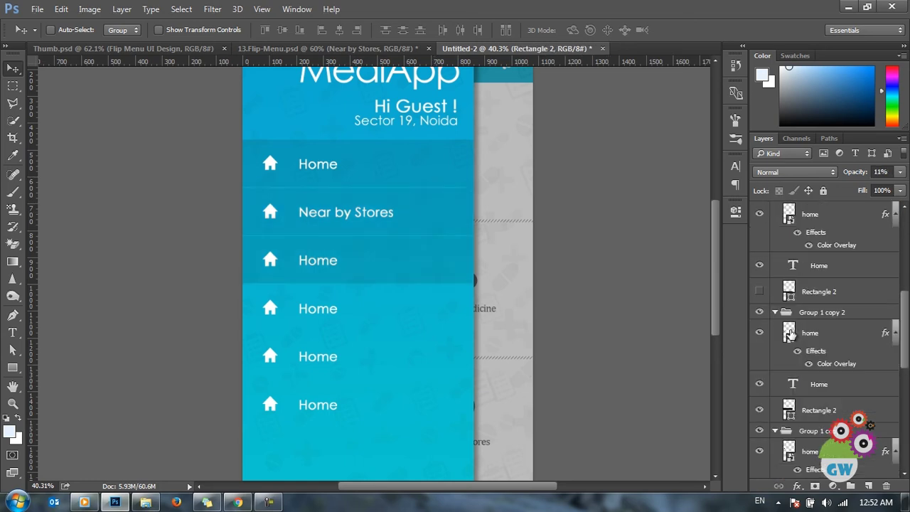
click(761, 295)
scroll(764, 306, up, 2)
click(762, 326)
scroll(765, 323, up, 2)
click(760, 323)
scroll(363, 256, up, 3)
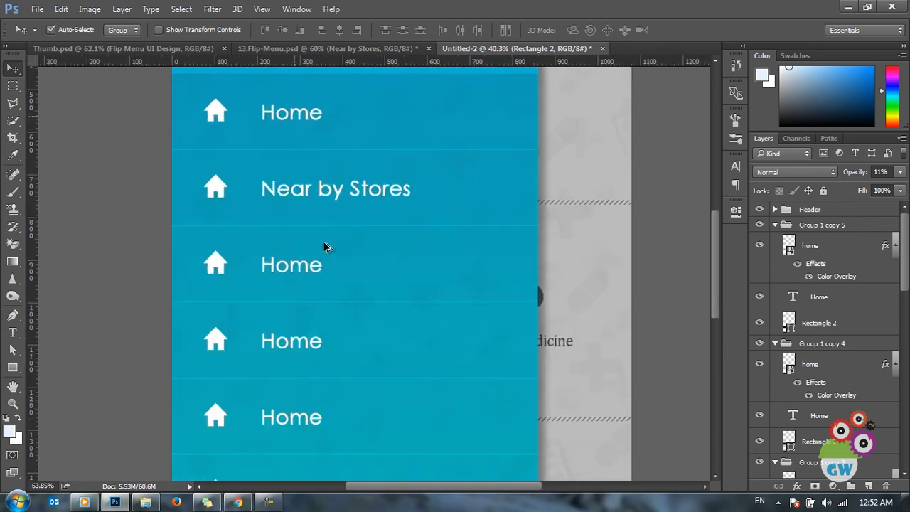
Step: Duplicate the Rectangle 2 highlight layer in Group 1 and fill the copy with white, ffffff
drag(13, 367, 78, 363)
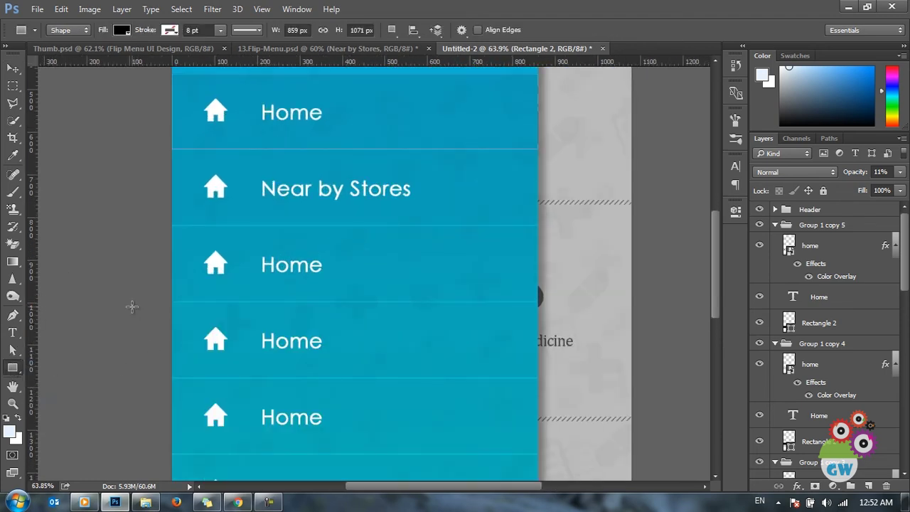
scroll(261, 129, up, 2)
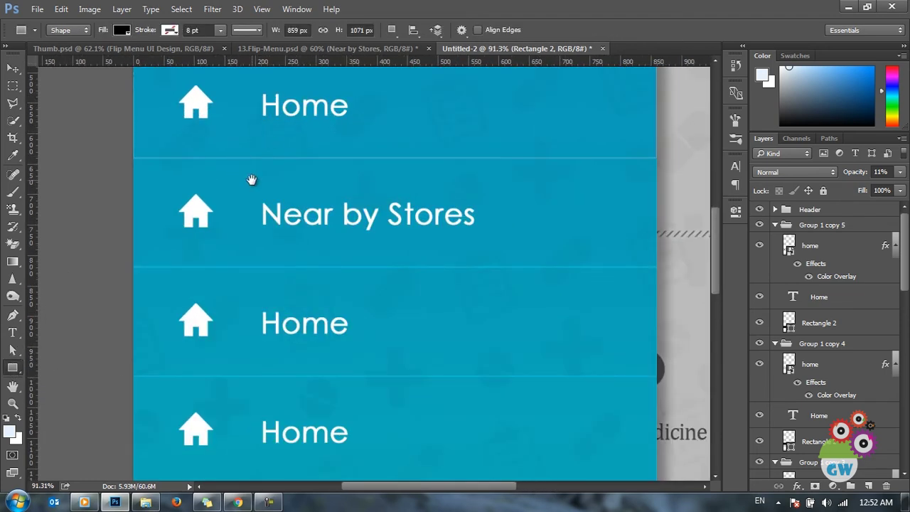
click(14, 69)
ctrl+click(430, 140)
scroll(455, 213, down, 3)
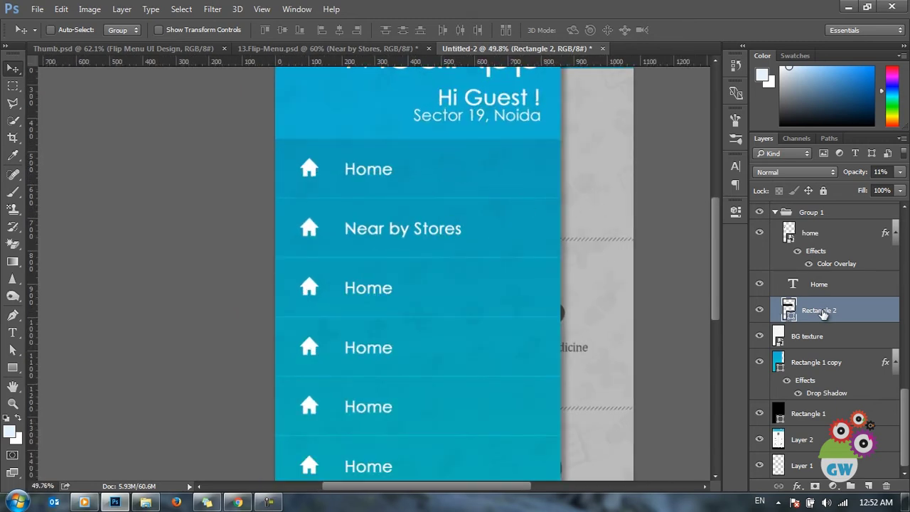
key(ctrl+j)
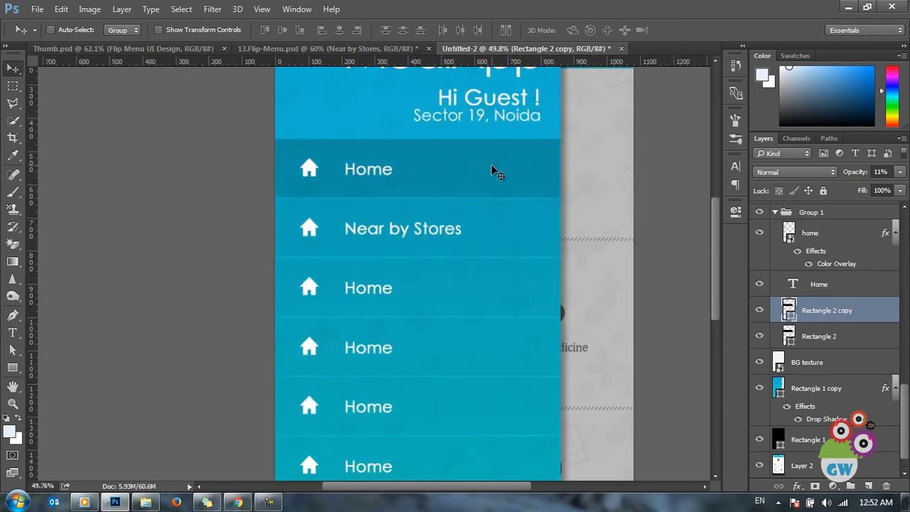
double_click(788, 310)
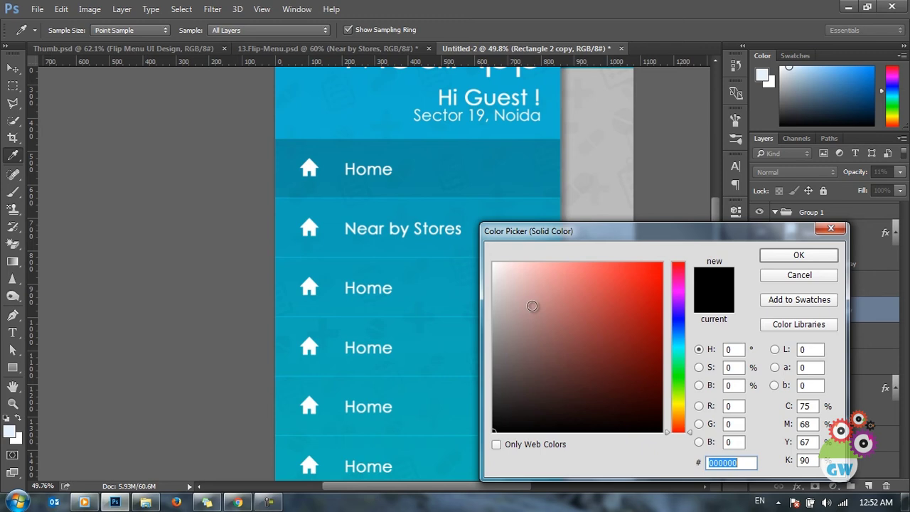
text(ffffff)
click(799, 256)
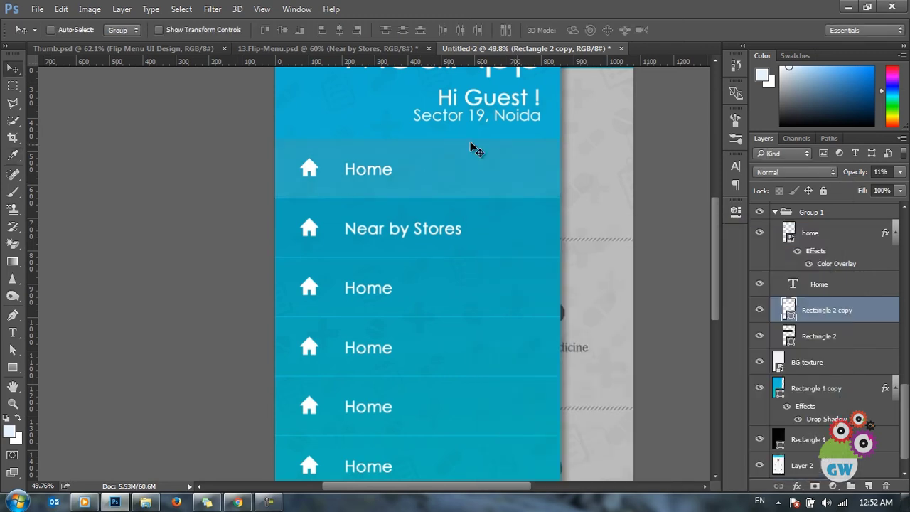
Step: Flatten the white rectangle copy to about 4% of its height, forming a thin line along the first Home row's bottom edge
key(ctrl+t)
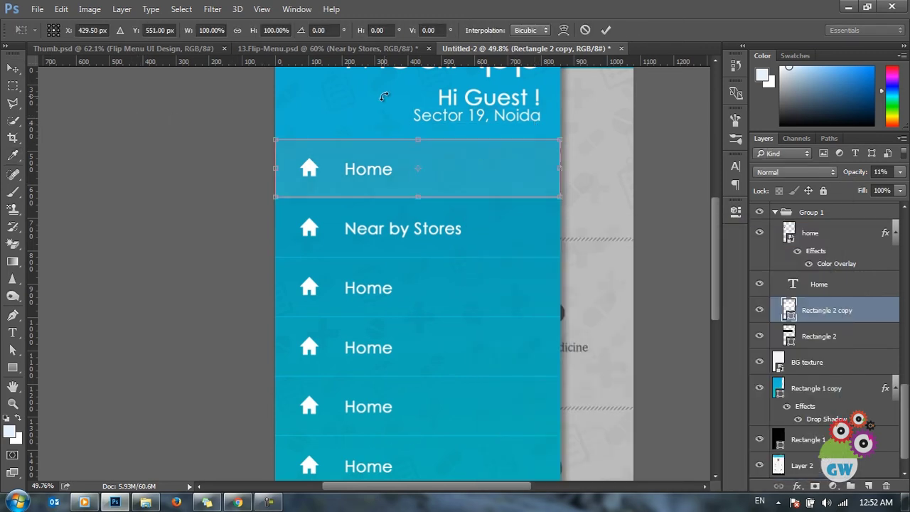
drag(416, 139, 416, 195)
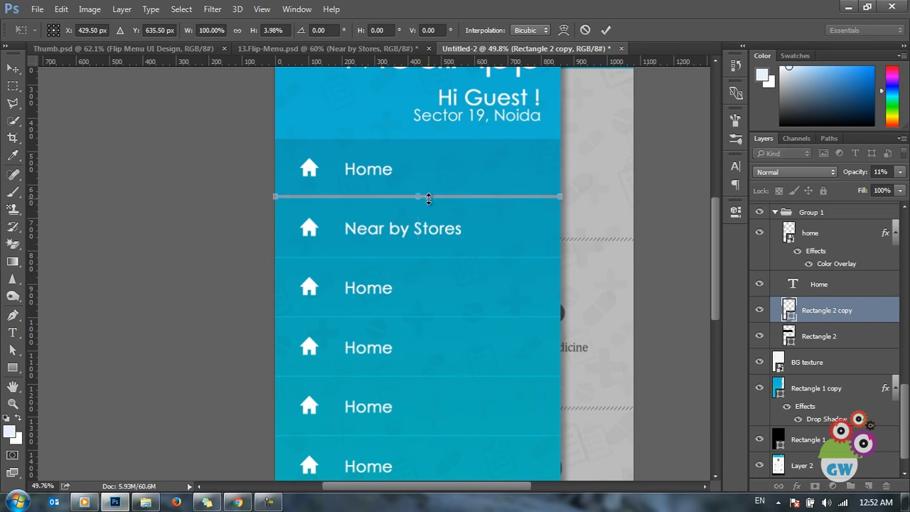
key(Return)
scroll(433, 200, up, 5)
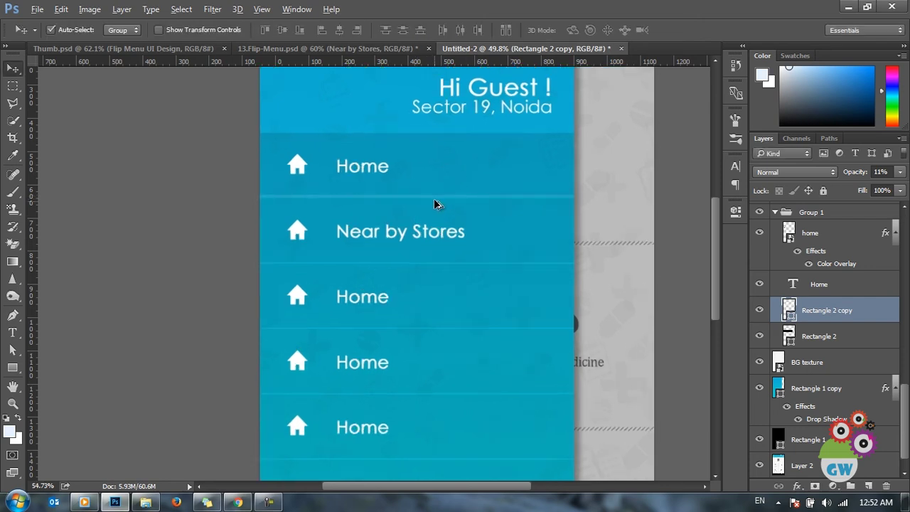
drag(446, 213, 469, 228)
scroll(470, 228, down, 5)
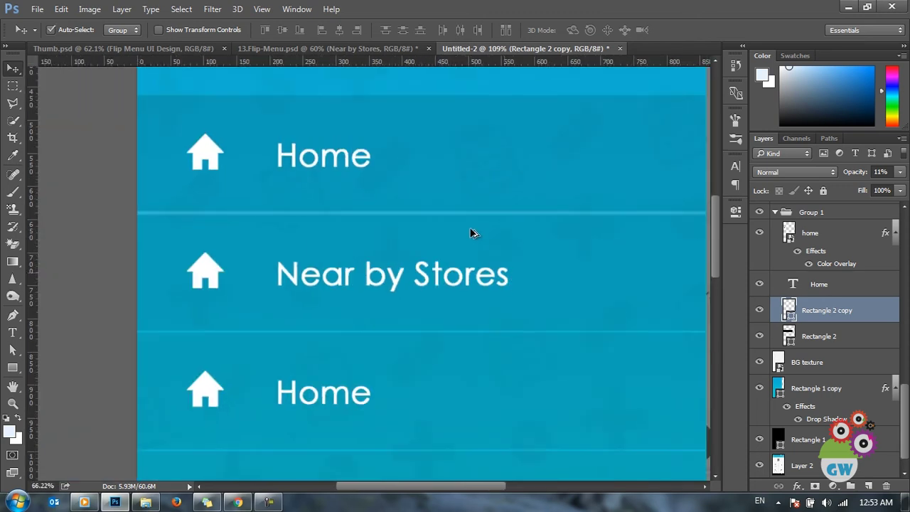
Step: Set the opacity of the white divider line layer, Rectangle 2 copy, to 20%
drag(853, 173, 856, 175)
click(883, 172)
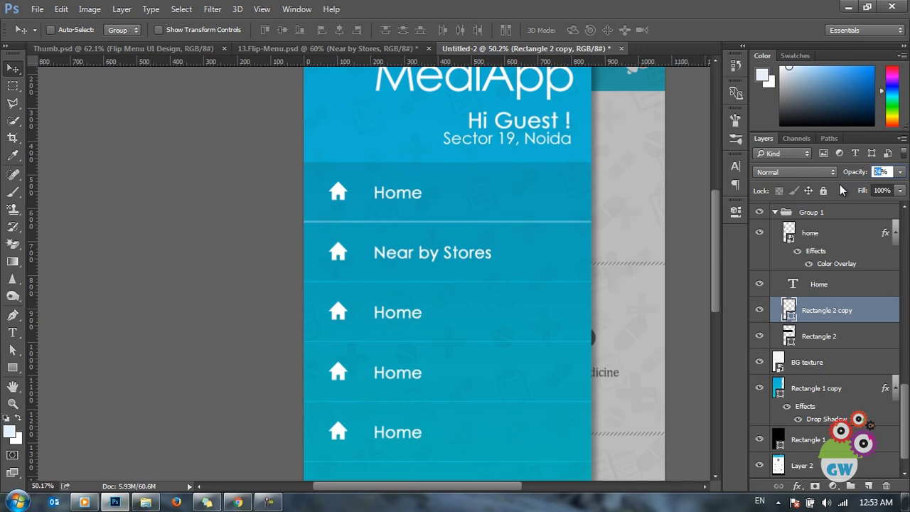
text(20)
key(Return)
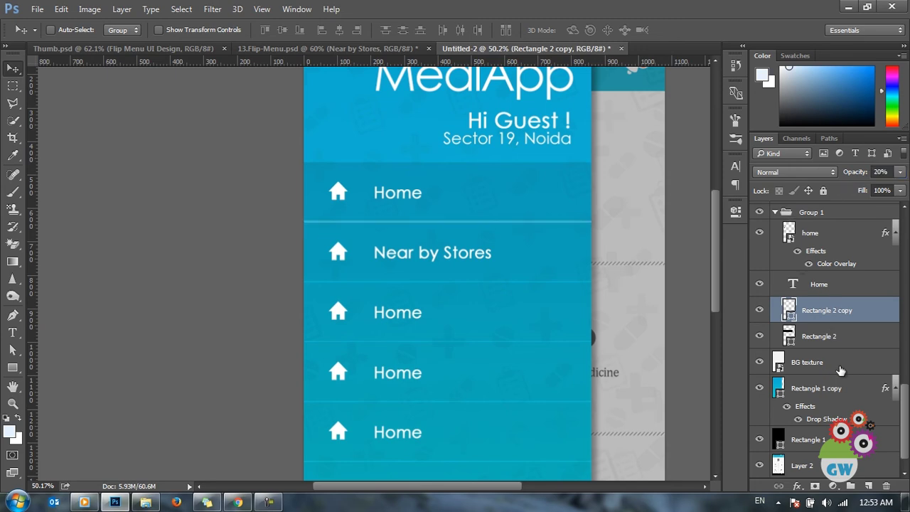
Step: Move the Rectangle 2 copy line layer out of Group 1 to just above BG texture, and collapse Group 1
scroll(841, 372, up, 2)
drag(836, 388, 816, 281)
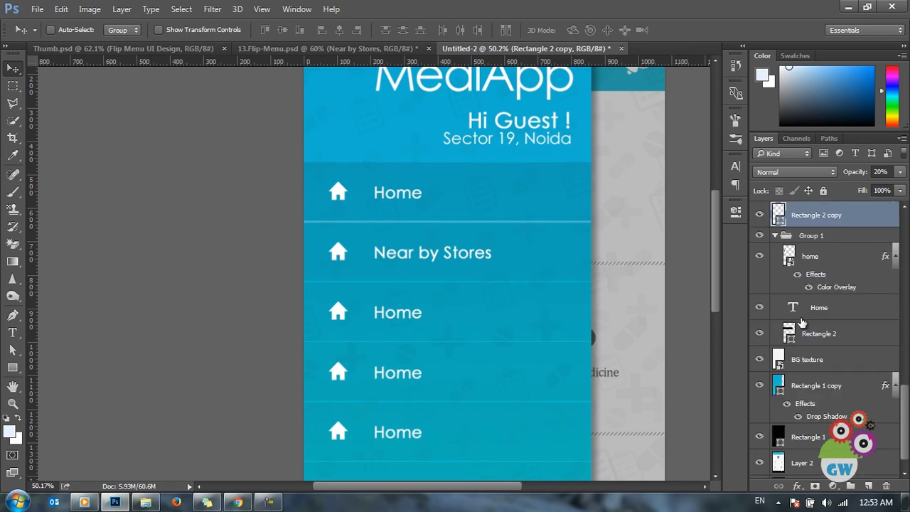
click(775, 236)
drag(845, 311, 839, 326)
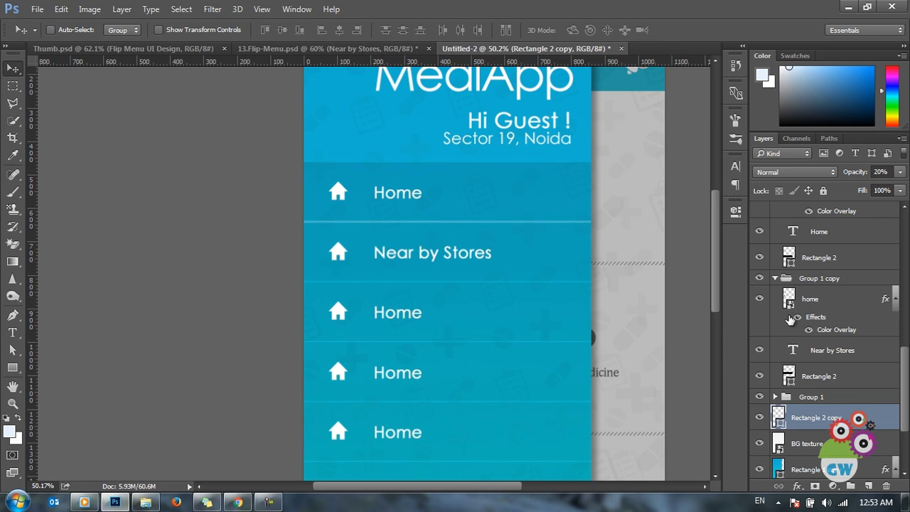
Step: Duplicate the Rectangle 2 copy divider line four times, placing one along the bottom edge of each of rows two through five
ctrl+click(532, 263)
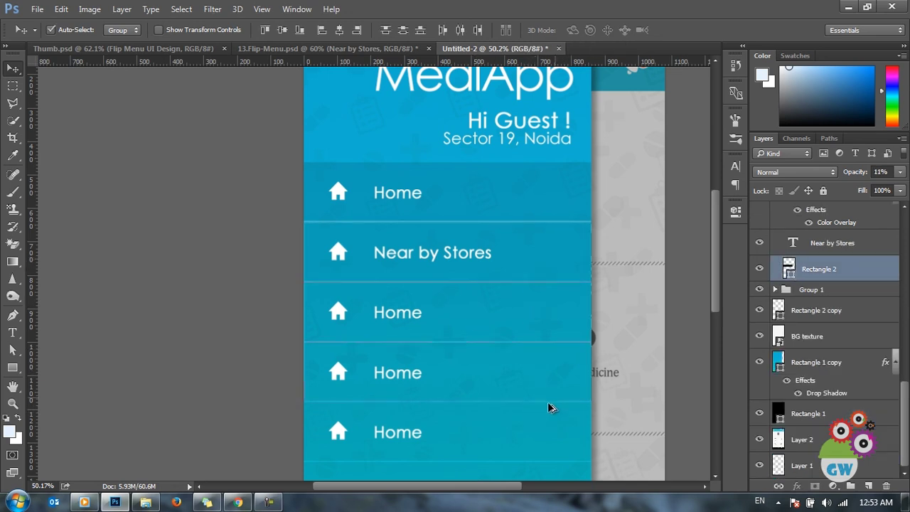
click(812, 313)
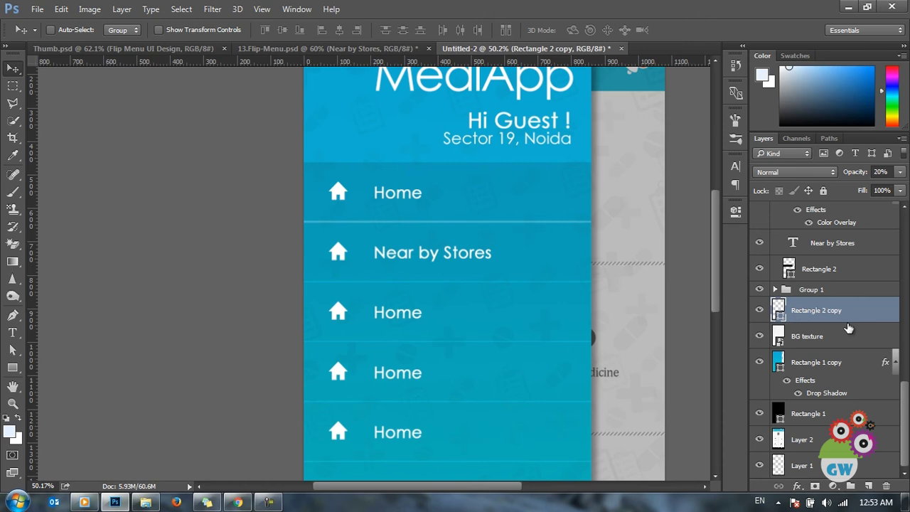
drag(524, 254, 534, 314)
drag(569, 280, 566, 340)
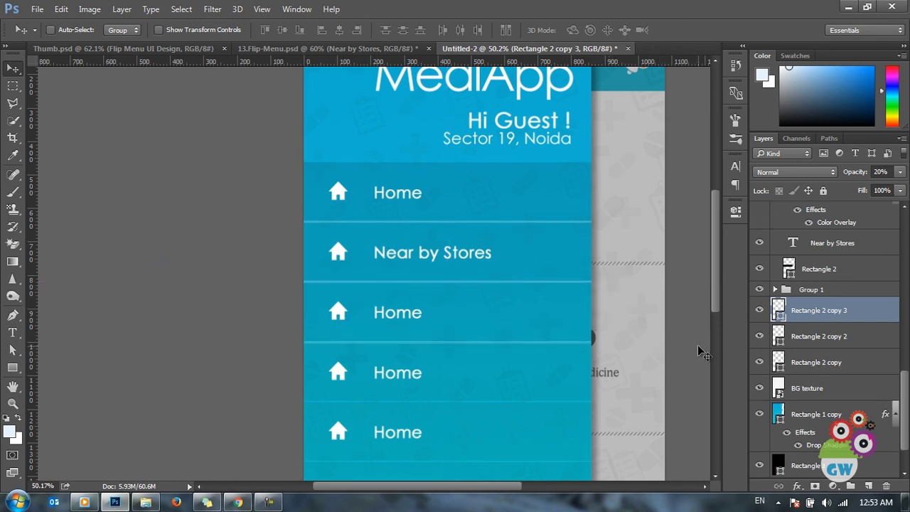
drag(693, 349, 558, 427)
key(ctrl)
scroll(558, 426, down, 5)
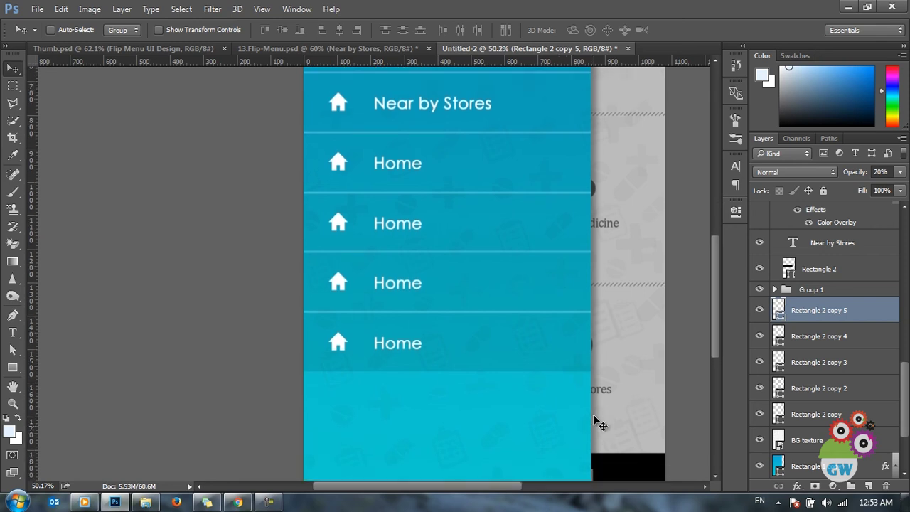
Step: Hide the dark Rectangle 2 row backgrounds of menu rows two through six, keeping only the first Home row's background
scroll(569, 430, up, 2)
scroll(569, 430, up, 1)
scroll(554, 433, down, 1)
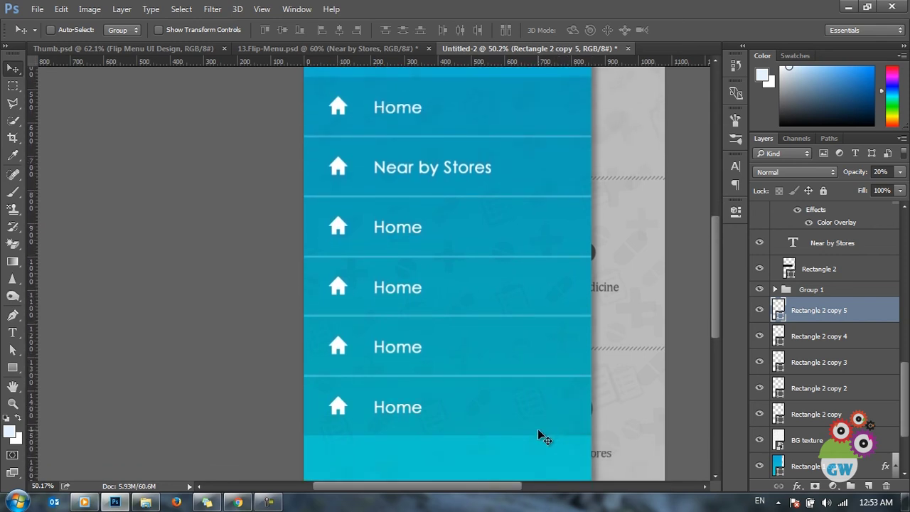
scroll(396, 349, down, 3)
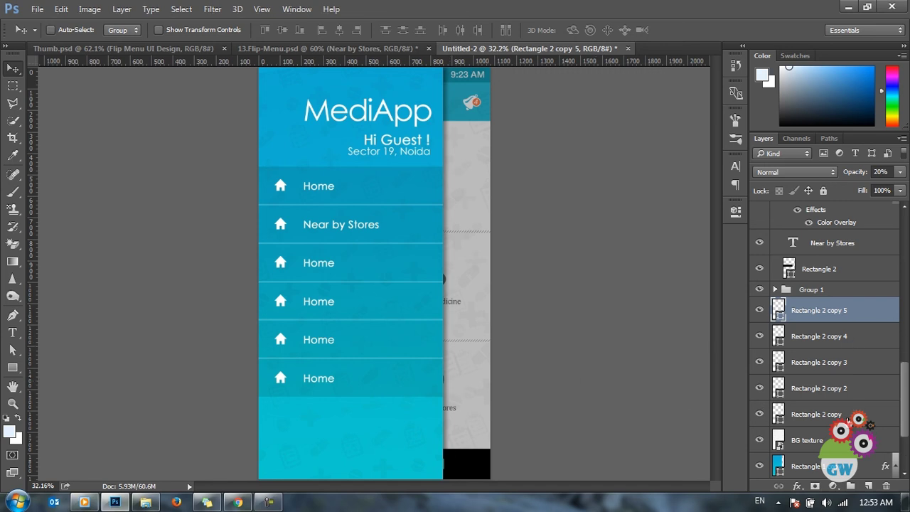
ctrl+click(415, 237)
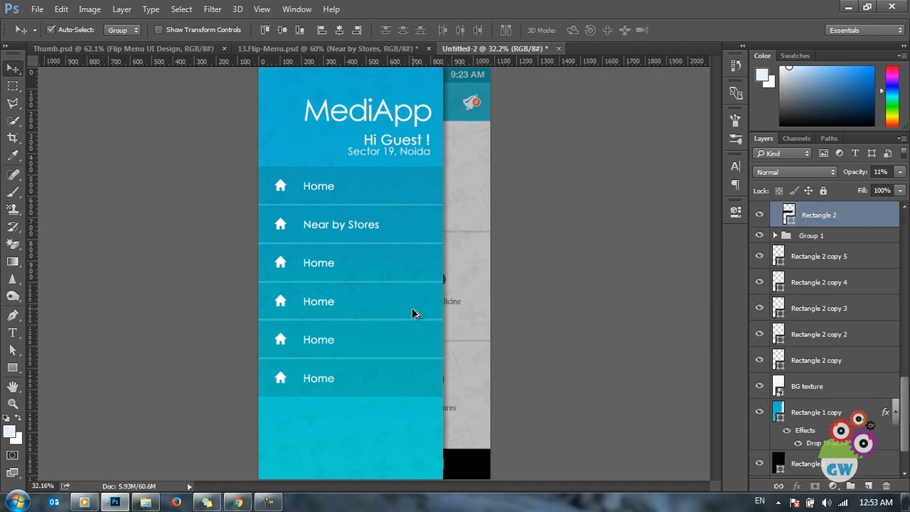
drag(428, 269, 416, 367)
drag(524, 266, 481, 301)
click(759, 214)
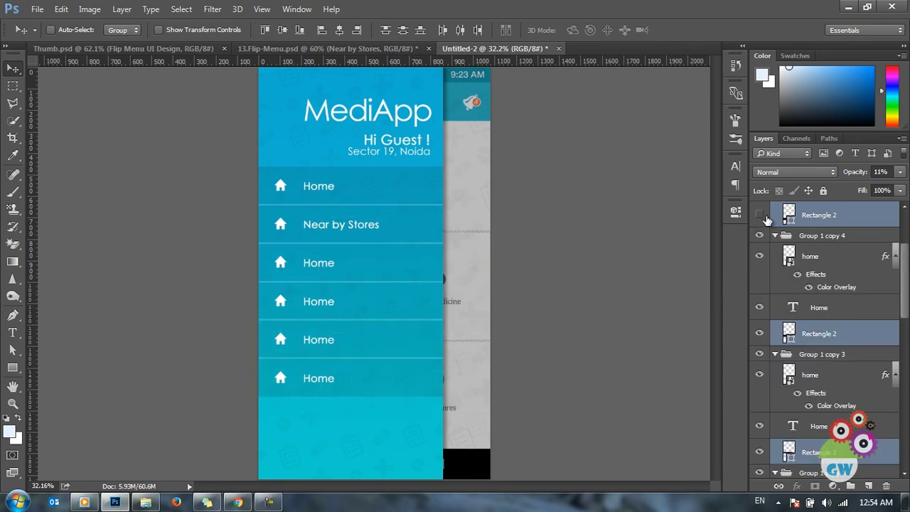
click(759, 333)
click(760, 452)
scroll(760, 452, down, 2)
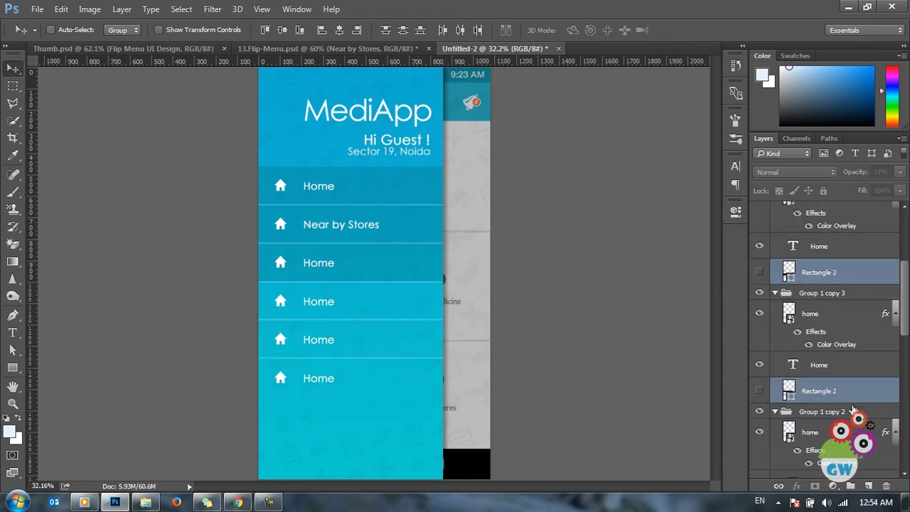
scroll(760, 426, down, 3)
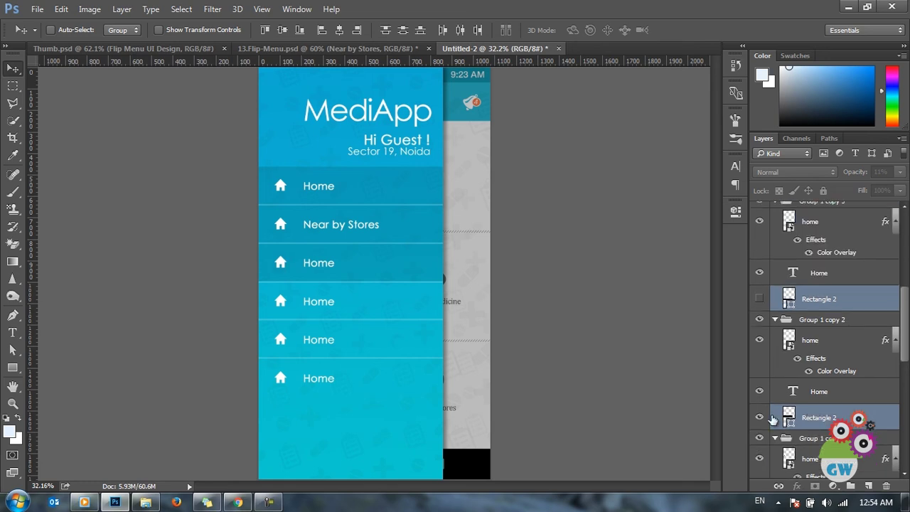
click(759, 421)
scroll(759, 423, down, 3)
click(760, 445)
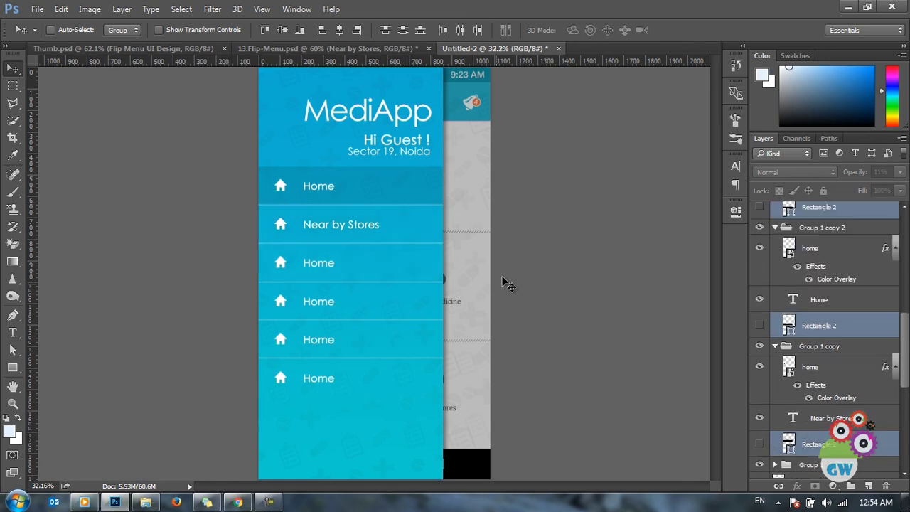
Step: Set the height of the lowest divider line, Rectangle 2 copy 5, to 3 px
scroll(403, 289, up, 3)
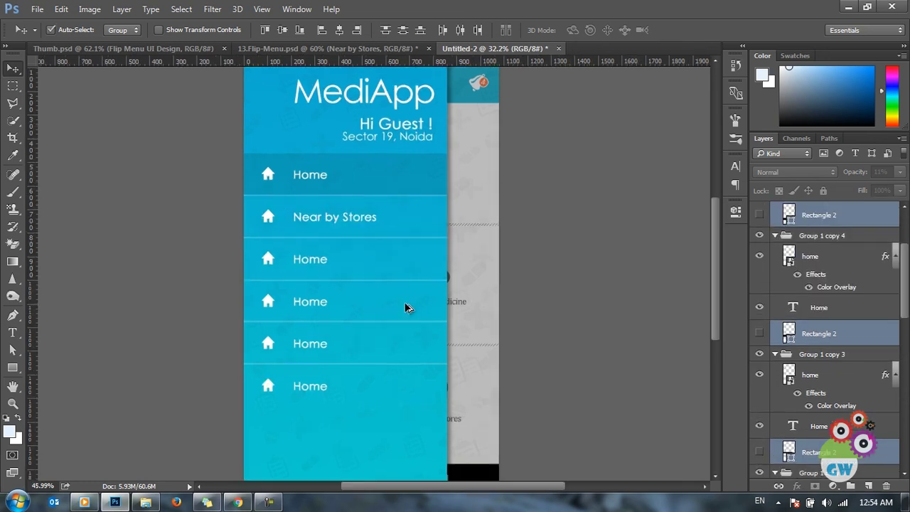
scroll(409, 203, up, 2)
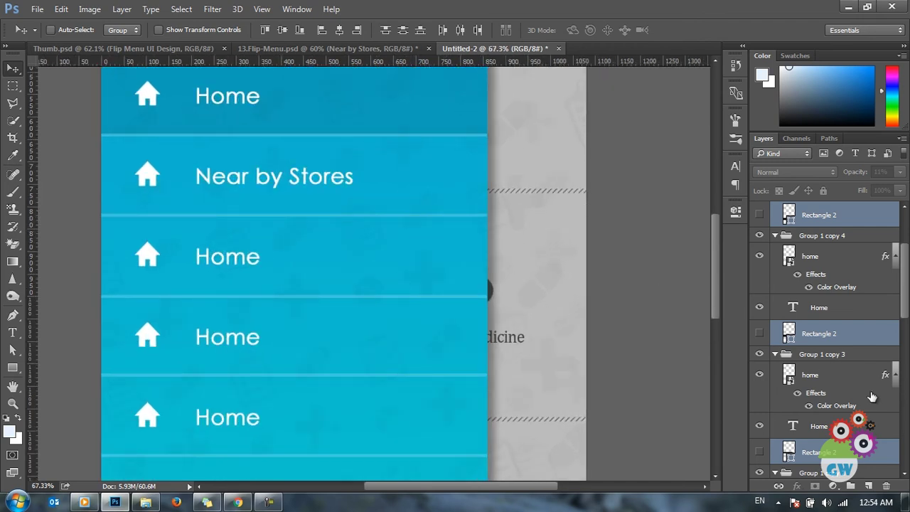
scroll(866, 398, down, 5)
scroll(861, 402, down, 2)
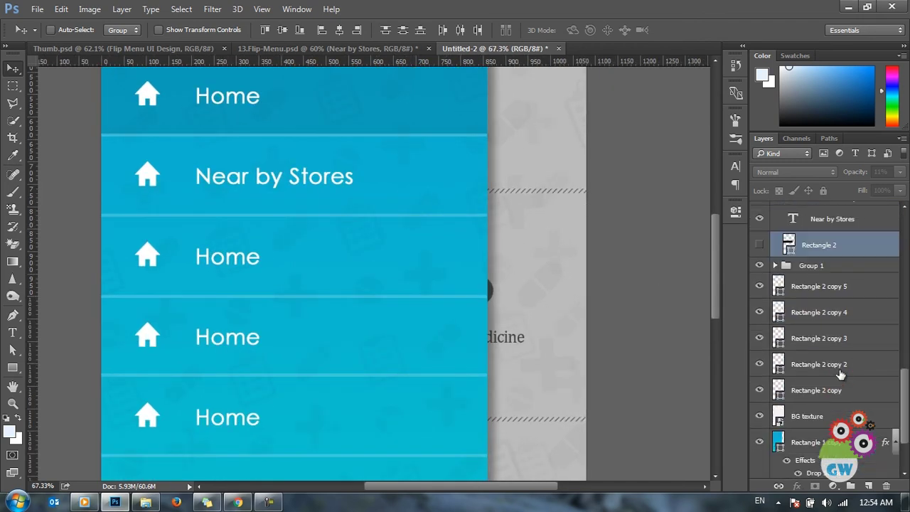
click(837, 286)
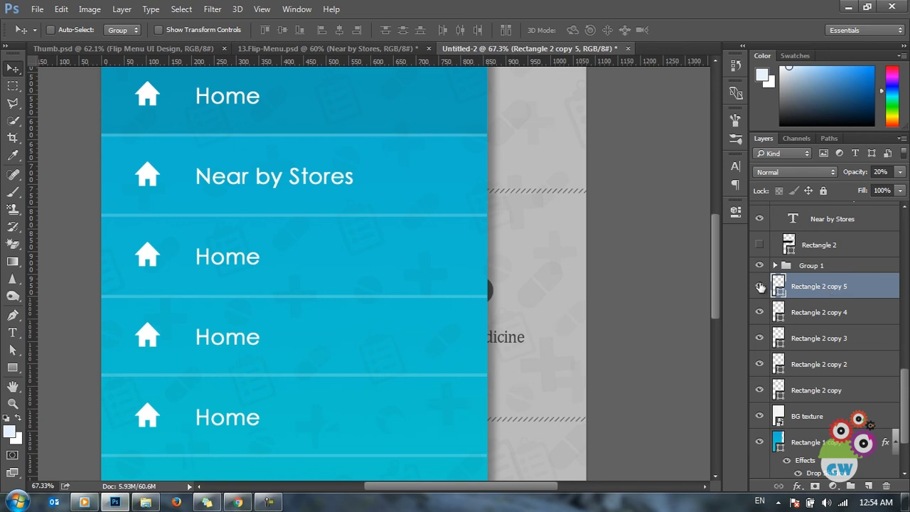
scroll(397, 258, down, 5)
scroll(377, 222, up, 5)
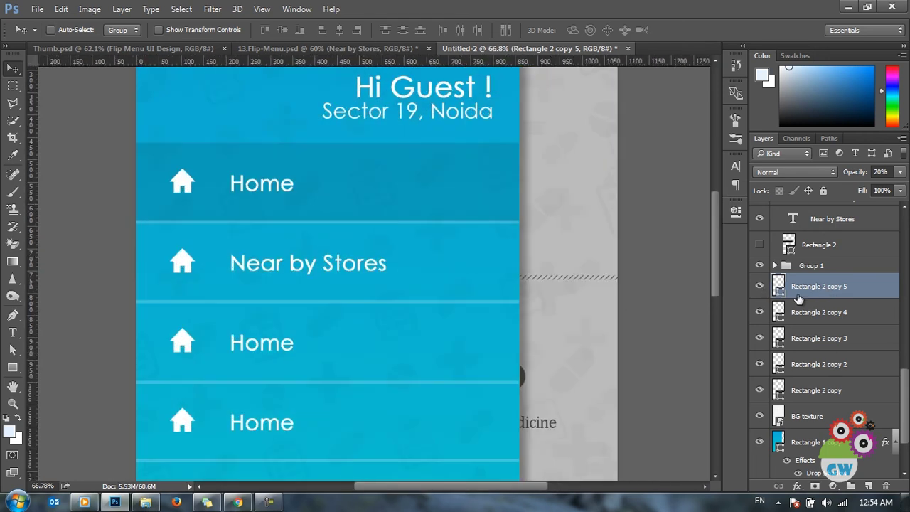
drag(500, 346, 514, 263)
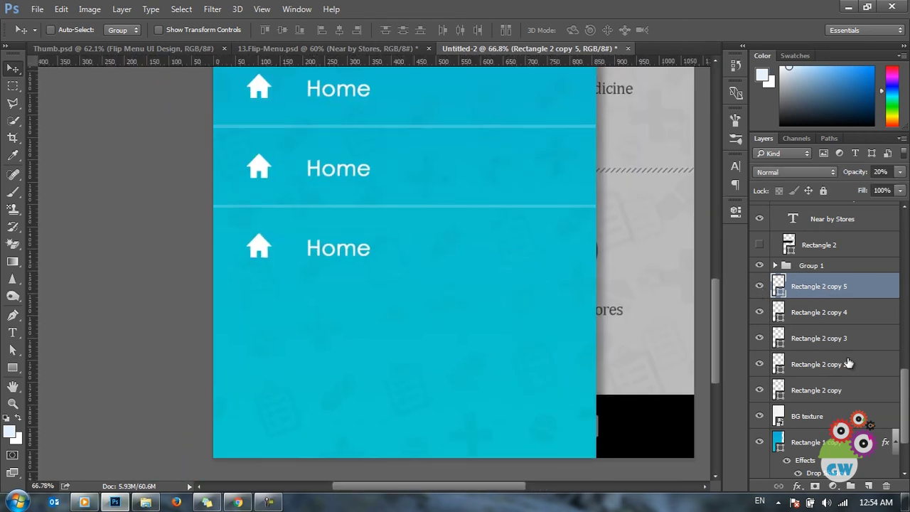
click(757, 286)
click(757, 286)
key(u)
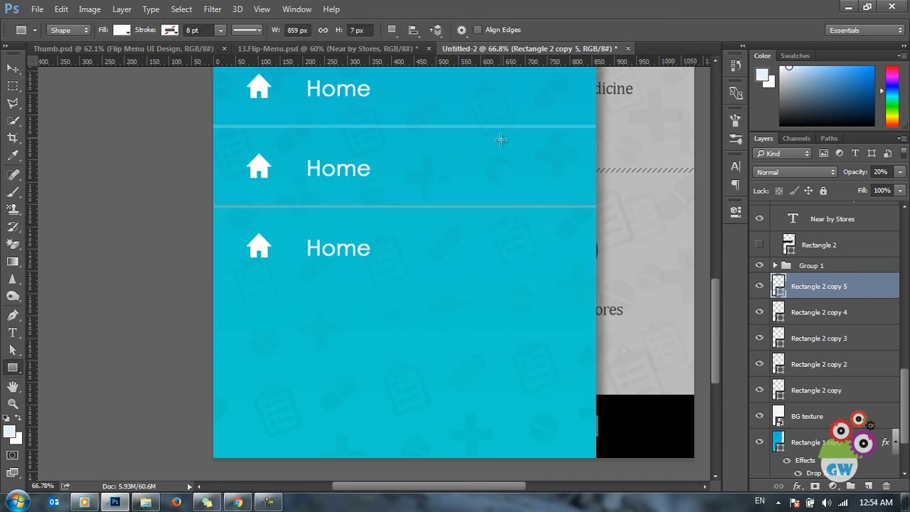
click(369, 31)
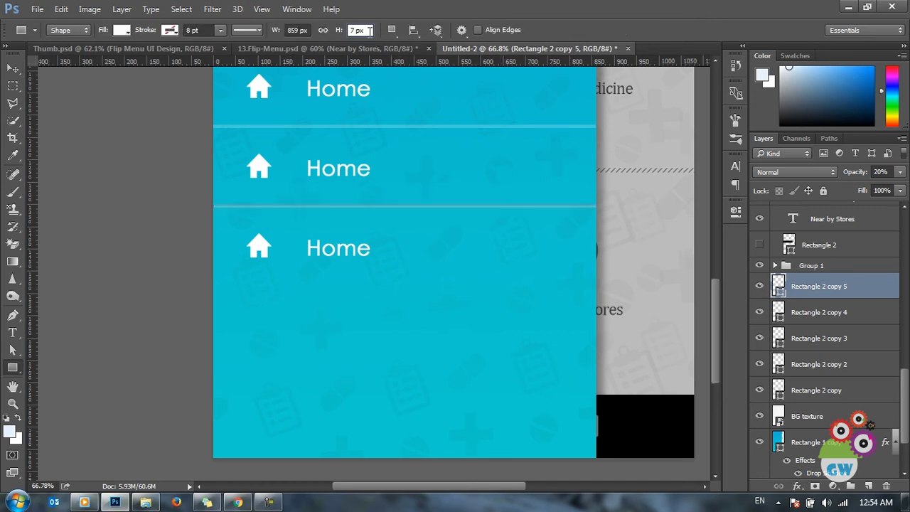
key(Down)
key(Down)
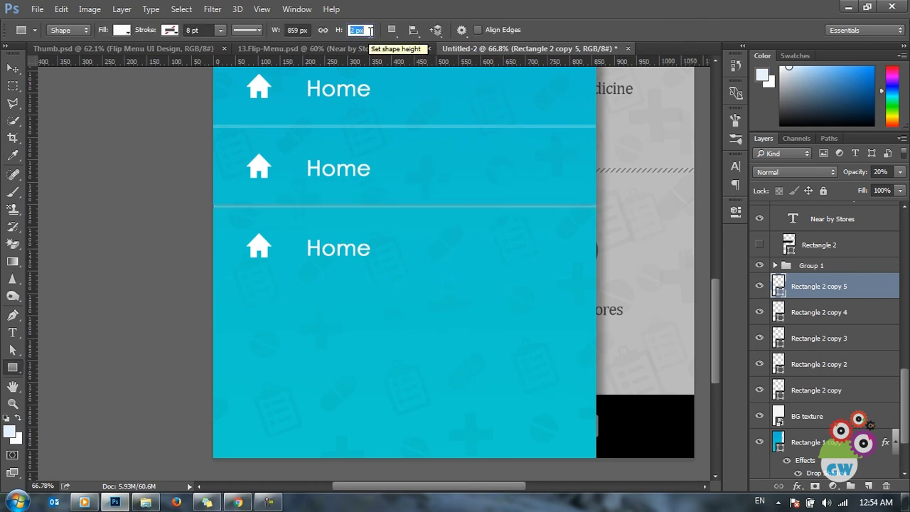
key(Return)
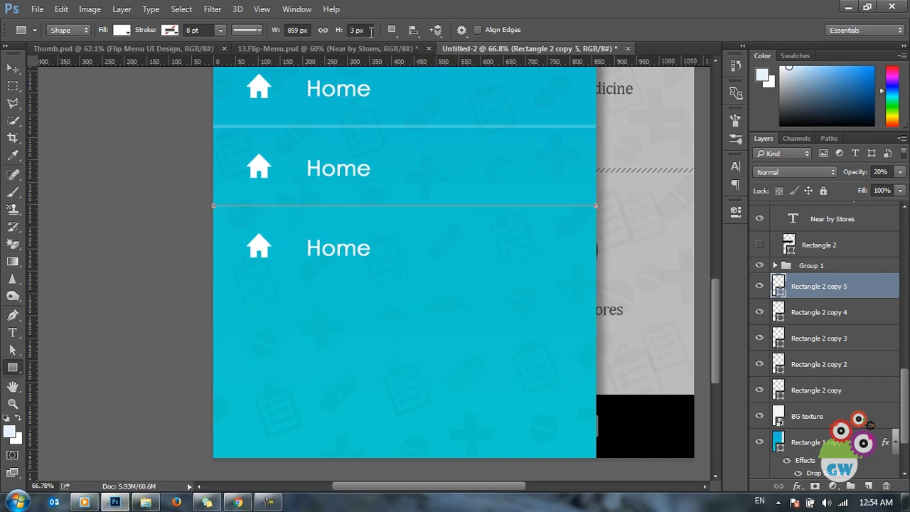
click(13, 68)
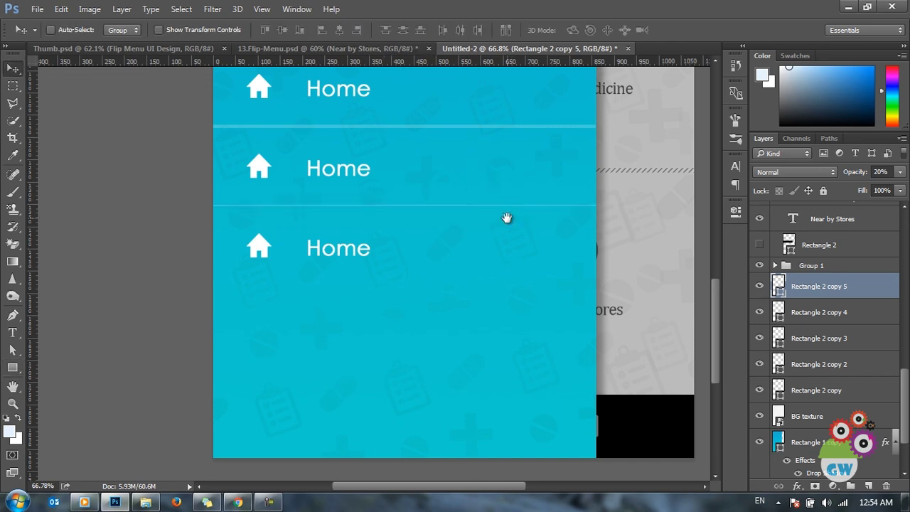
Step: Set the heights of the Rectangle 2 copy 4 and Rectangle 2 copy 3 divider lines to 3 px each
drag(507, 218, 510, 308)
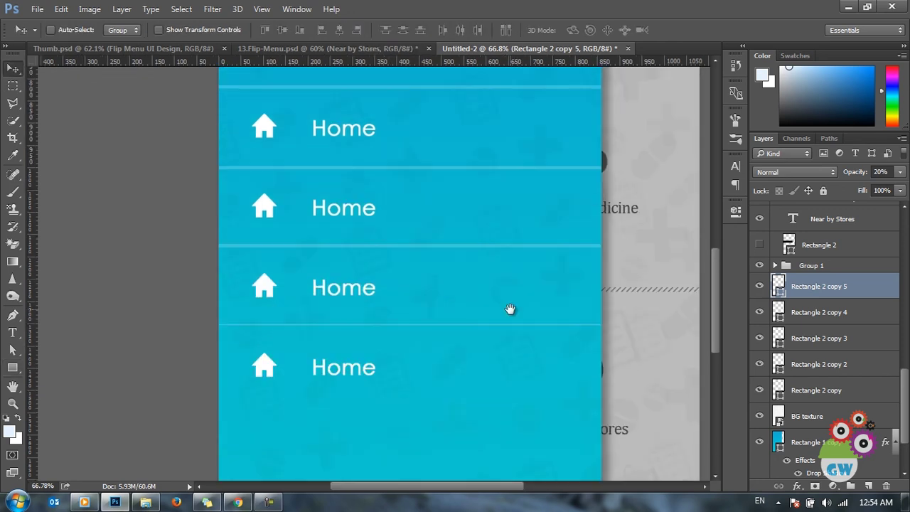
click(824, 316)
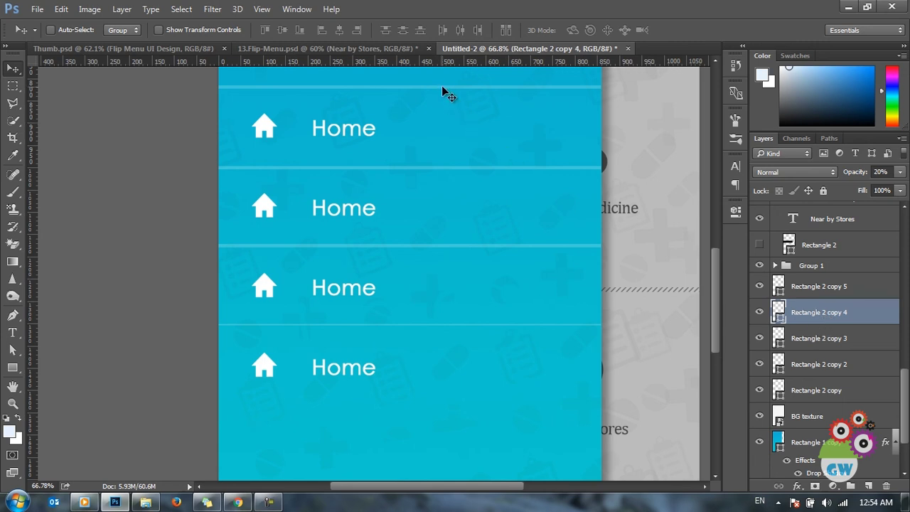
key(u)
click(354, 30)
text(7)
key(Return)
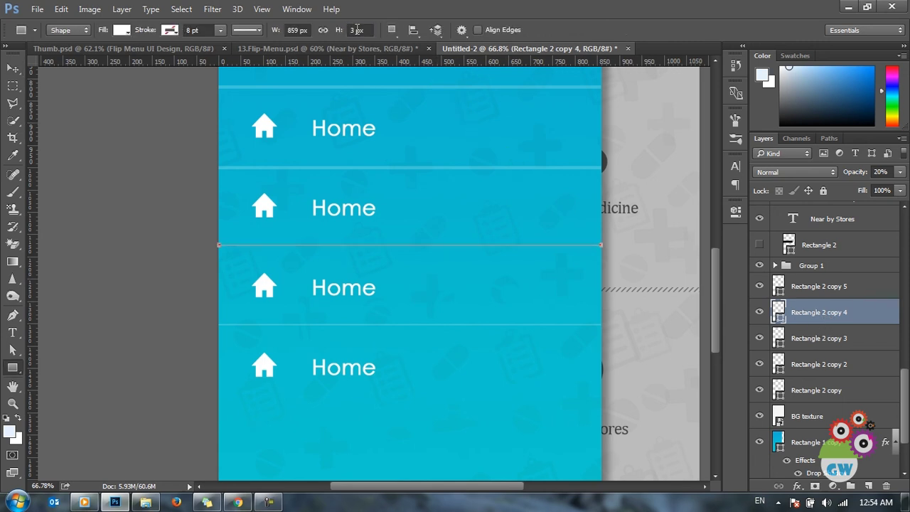
click(858, 337)
click(372, 32)
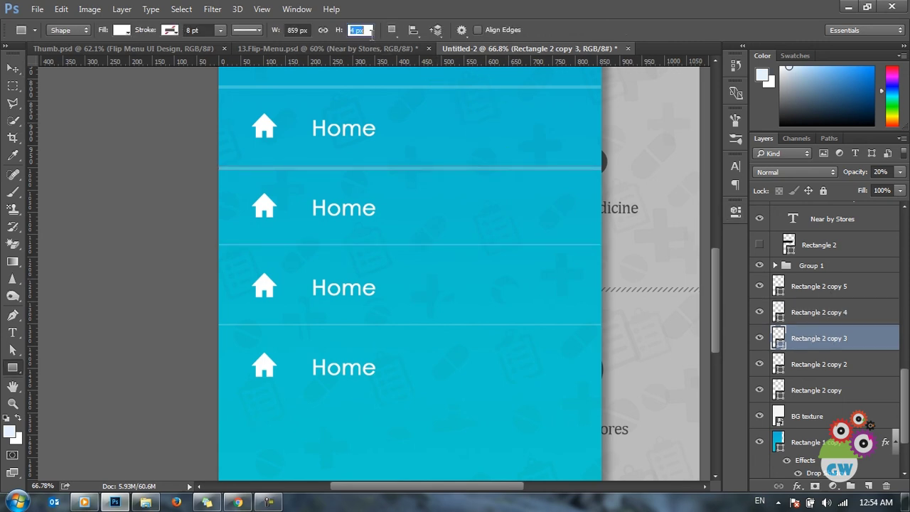
key(Return)
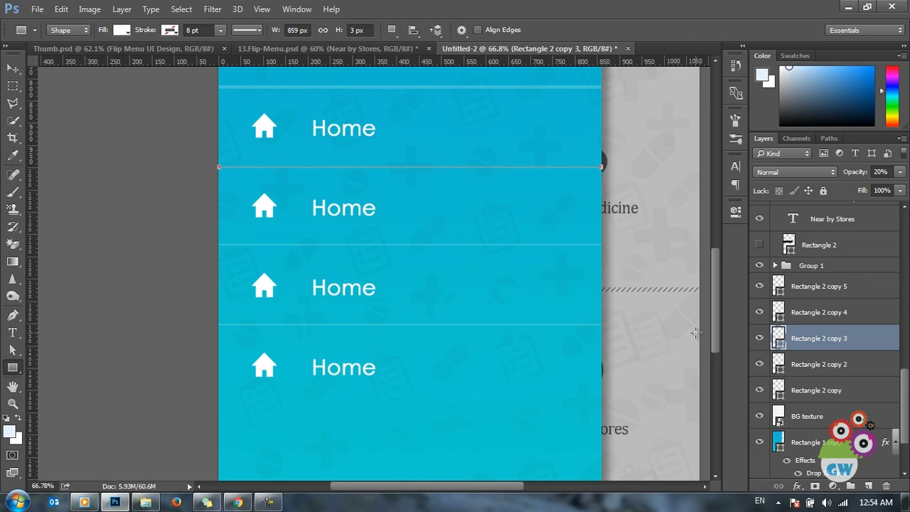
Step: Set the heights of the two remaining divider lines, Rectangle 2 copy 2 and Rectangle 2 copy, to 3 px each
click(845, 370)
click(361, 31)
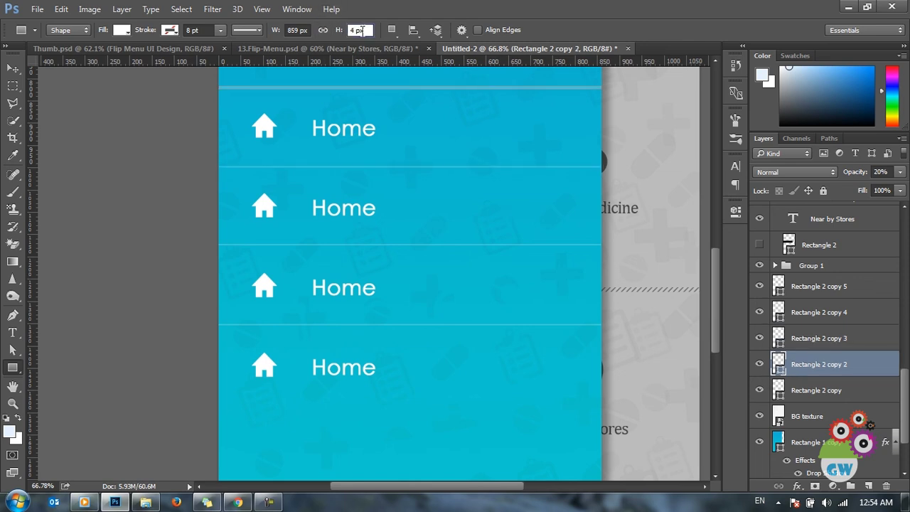
key(Return)
click(854, 390)
click(363, 31)
key(Return)
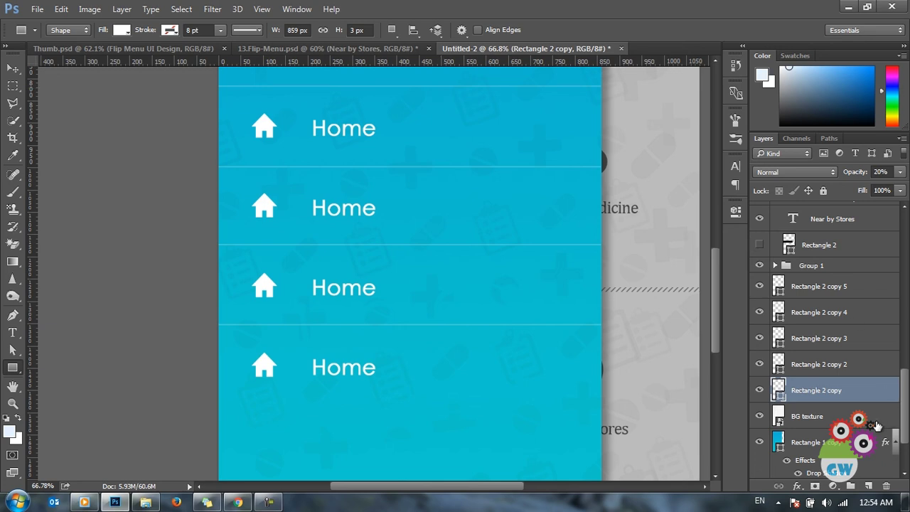
click(13, 68)
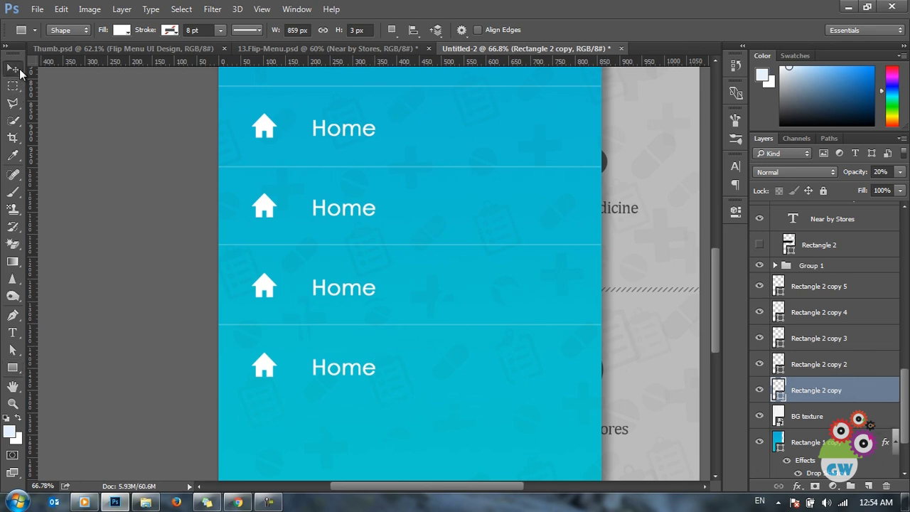
Step: Shift the home icons of menu rows two through six individually by small amounts, out of line with the first row's icon
scroll(523, 289, down, 4)
scroll(351, 240, up, 3)
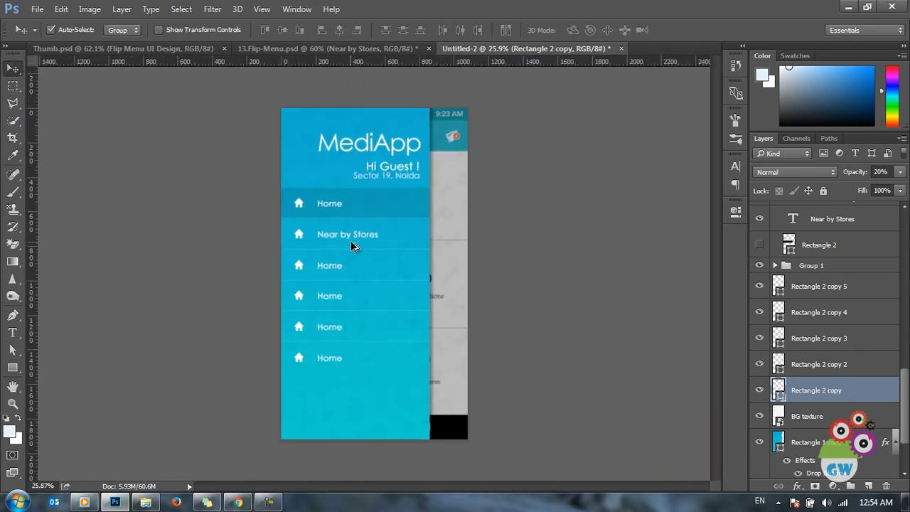
scroll(377, 205, up, 1)
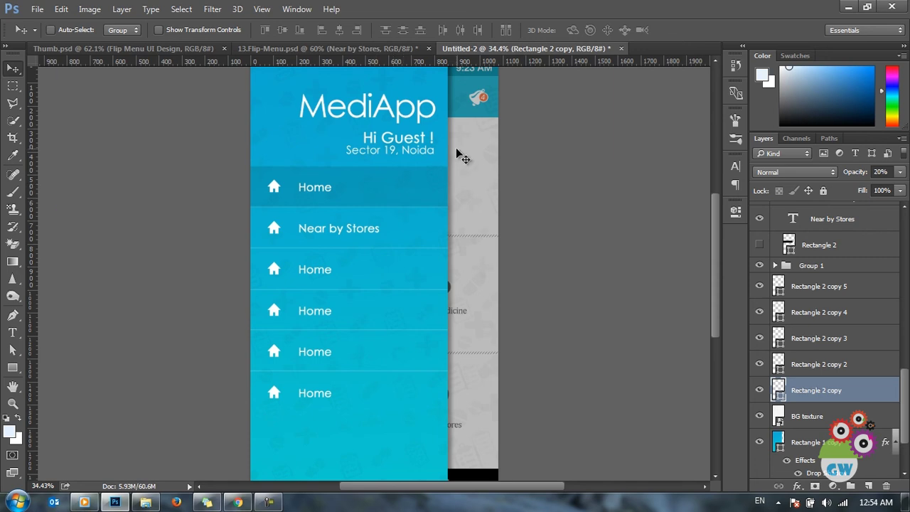
scroll(463, 156, down, 1)
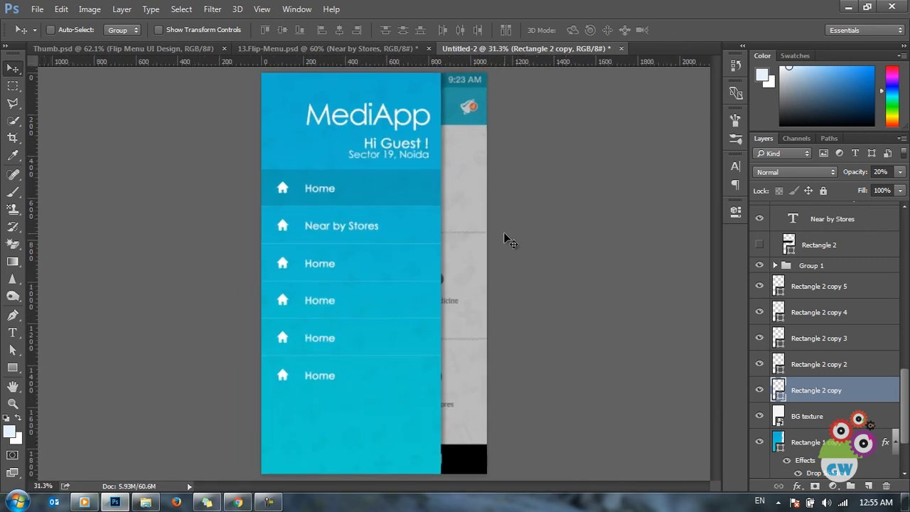
scroll(327, 260, up, 1)
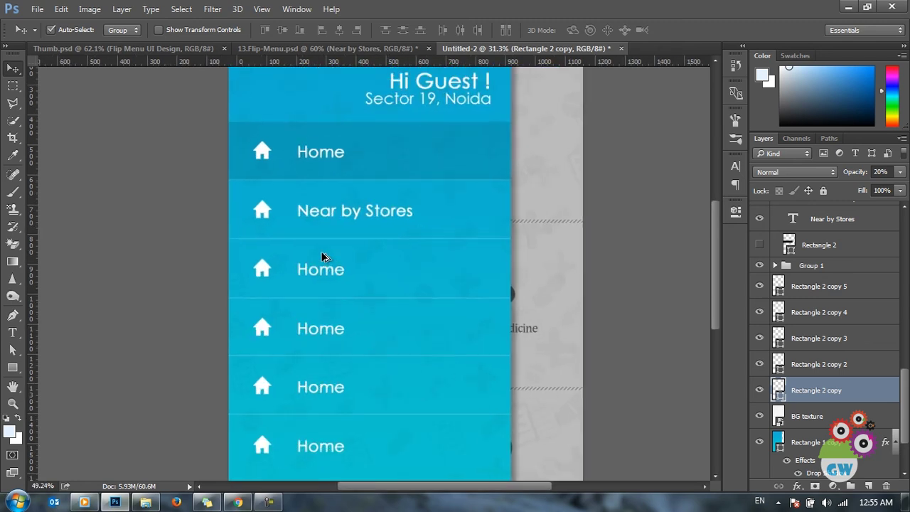
scroll(327, 302, up, 1)
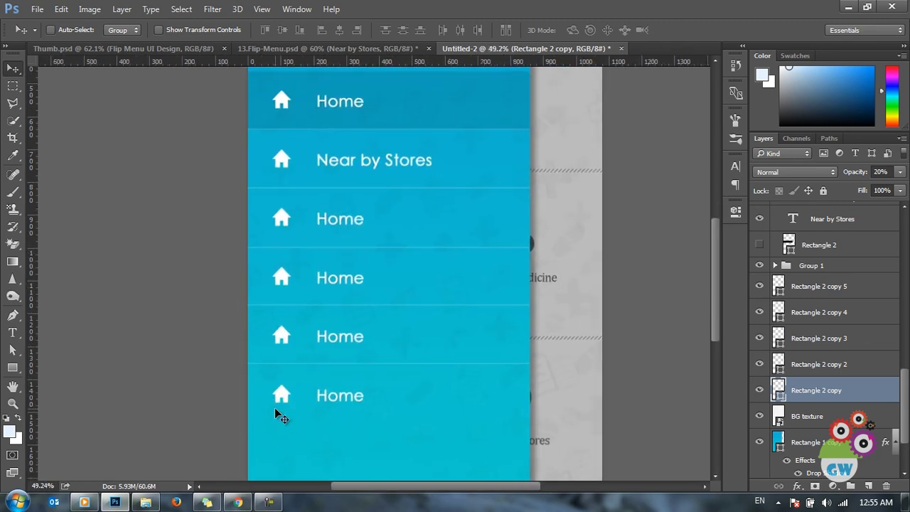
ctrl+click(275, 158)
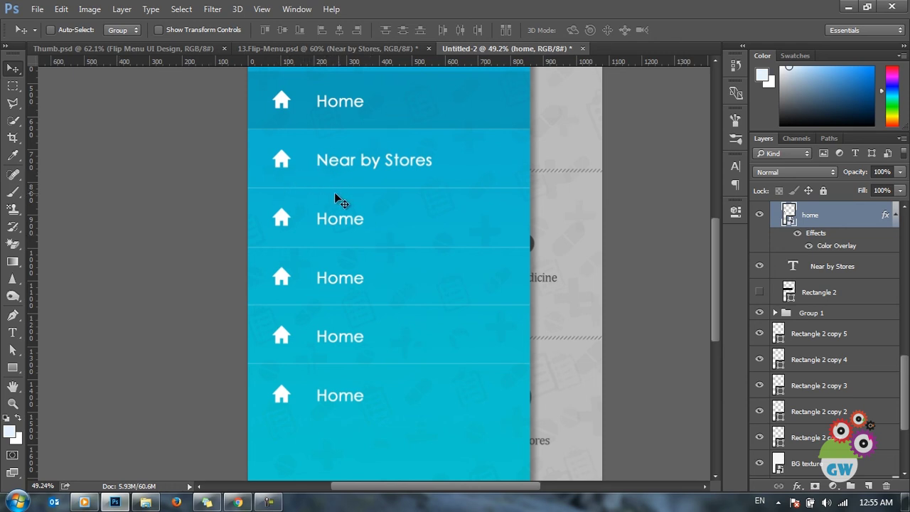
drag(286, 158, 301, 234)
ctrl+click(286, 220)
ctrl+click(281, 272)
drag(309, 291, 315, 301)
ctrl+click(285, 333)
drag(315, 360, 321, 363)
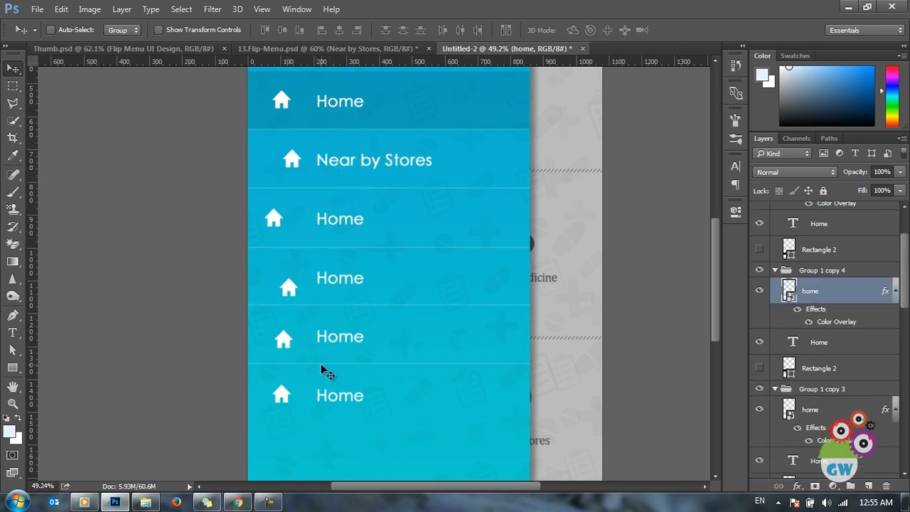
ctrl+click(292, 397)
ctrl+click(285, 395)
drag(295, 395, 299, 398)
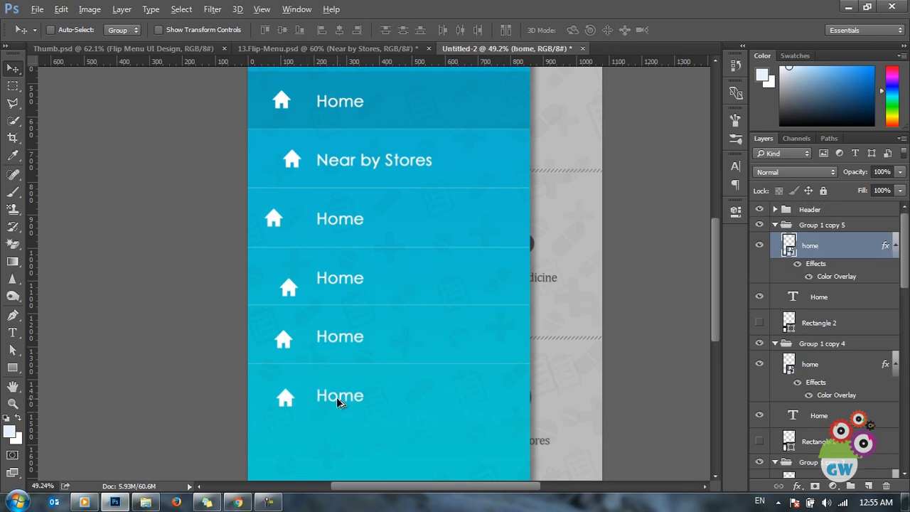
key(alt)
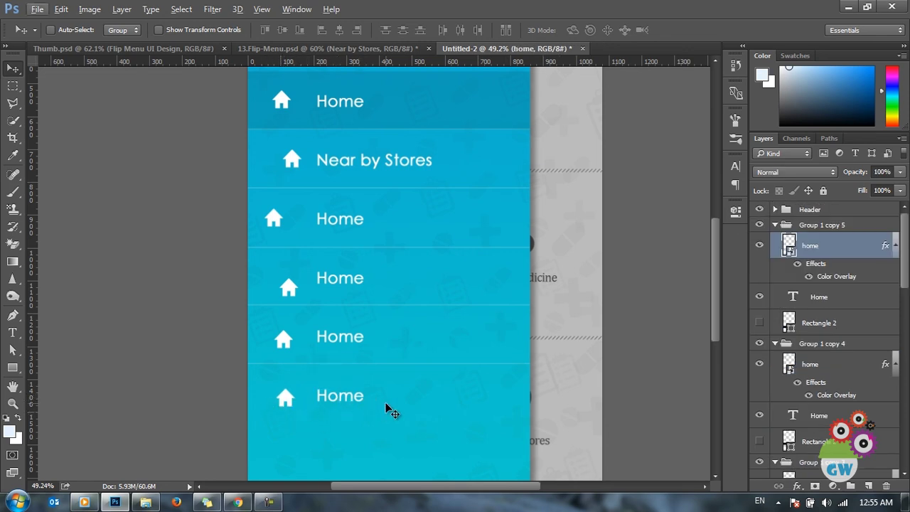
Step: Align the vertical centres of the last menu row's home icon and label, and move the pair slightly up
ctrl+click(352, 398)
ctrl+shift+click(287, 396)
click(282, 30)
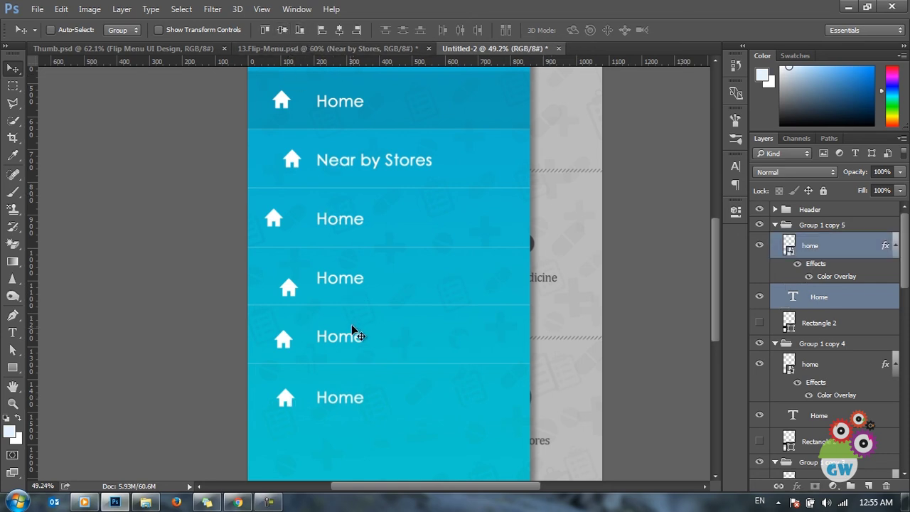
drag(366, 382, 366, 378)
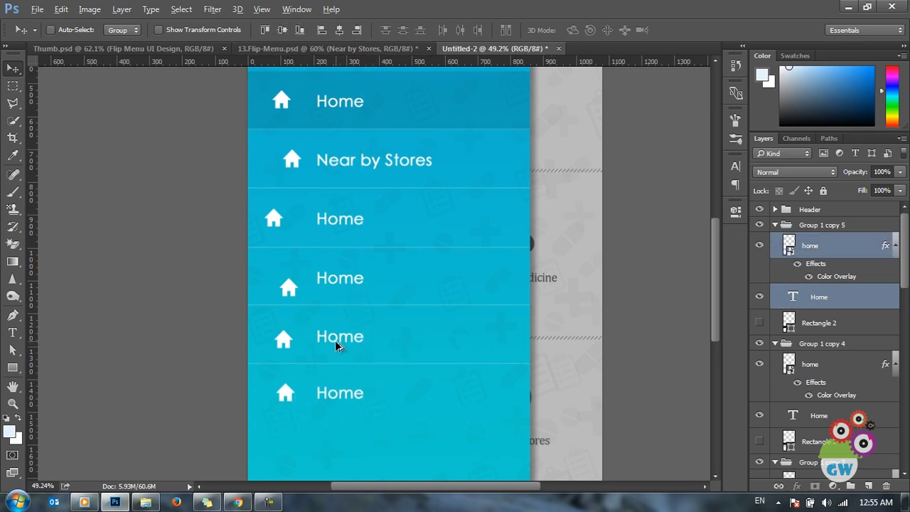
Step: Align the vertical centres of the fifth row's home icon and label, and centre the pair between its divider lines
ctrl+click(295, 336)
ctrl+shift+click(286, 336)
click(282, 31)
drag(393, 287, 391, 284)
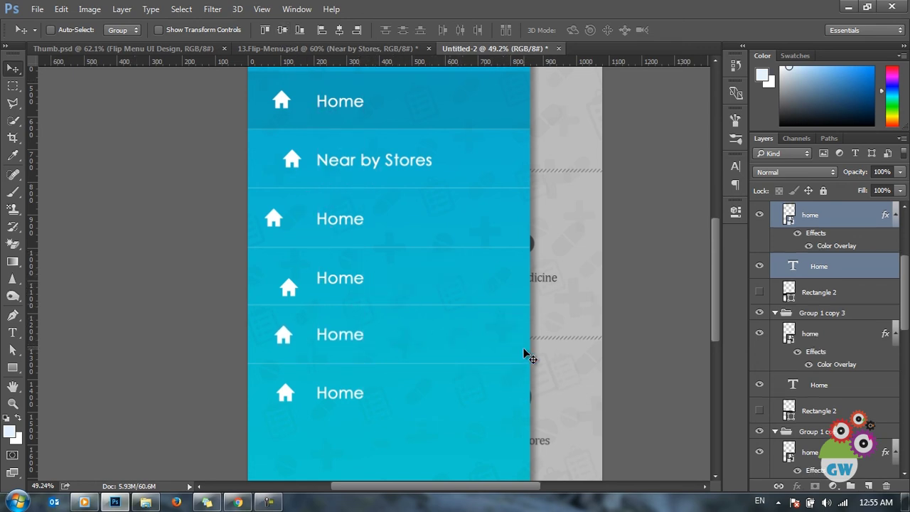
Step: Align the fourth row's home icon and label by vertical centres and place the pair midway between its dividers
ctrl+click(353, 281)
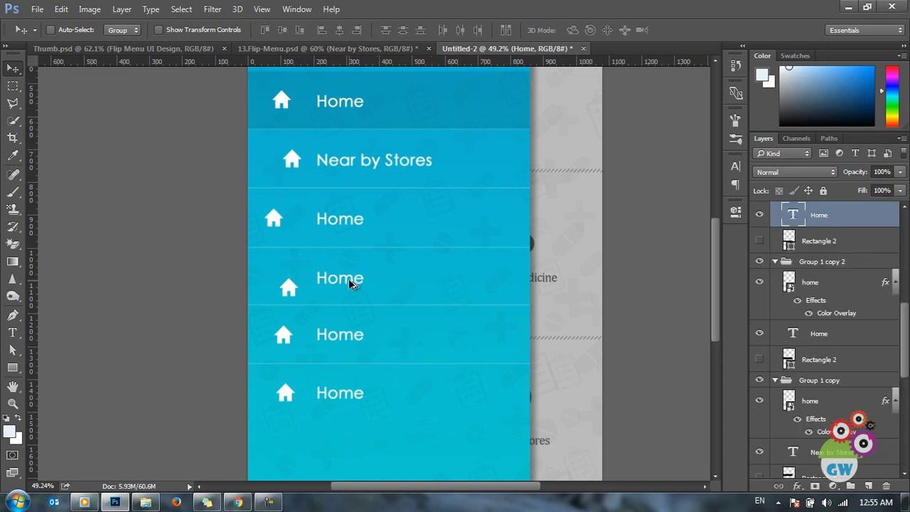
key(alt+shift+bracketright)
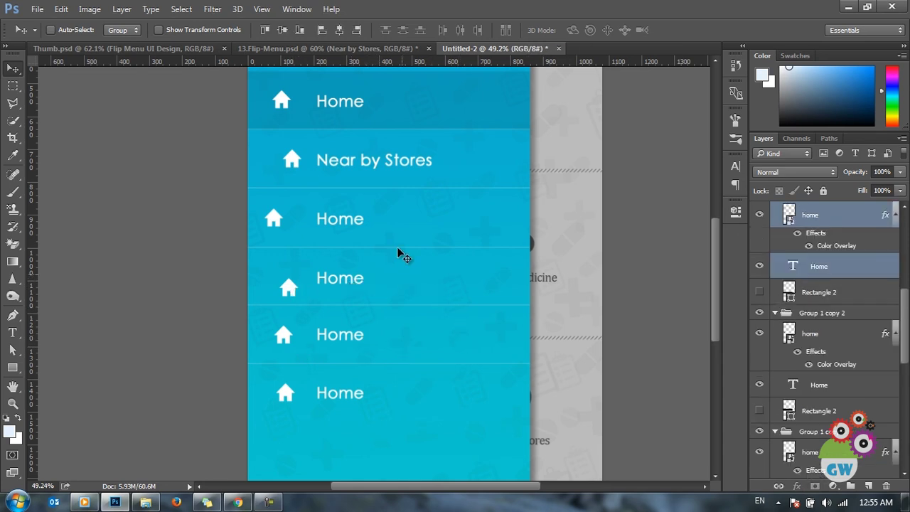
click(283, 30)
drag(374, 230, 375, 222)
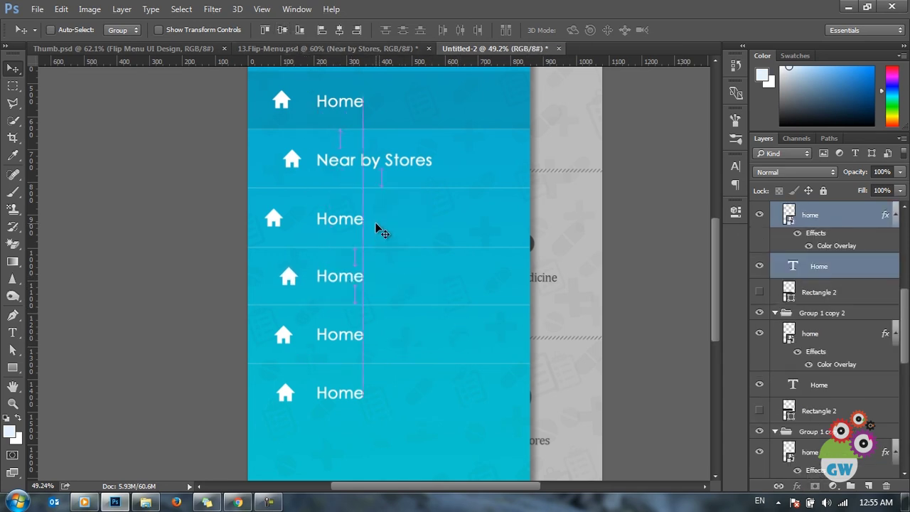
ctrl+click(338, 216)
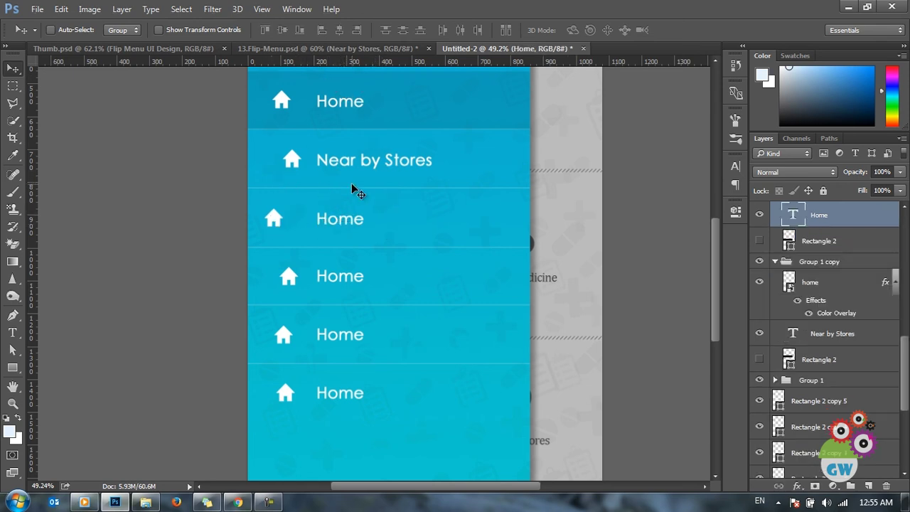
Step: Select the home icons of all six menu rows and align them by their horizontal centres
ctrl+click(284, 101)
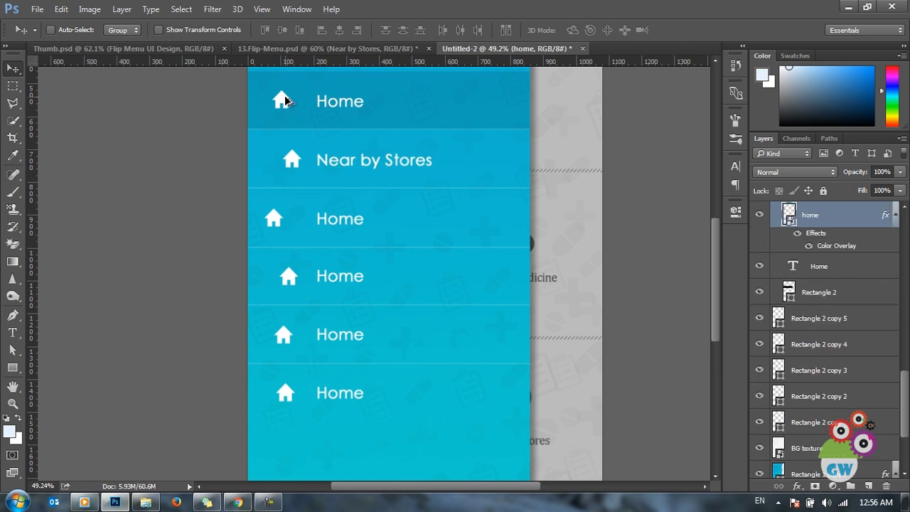
ctrl+shift+click(293, 155)
ctrl+shift+click(276, 216)
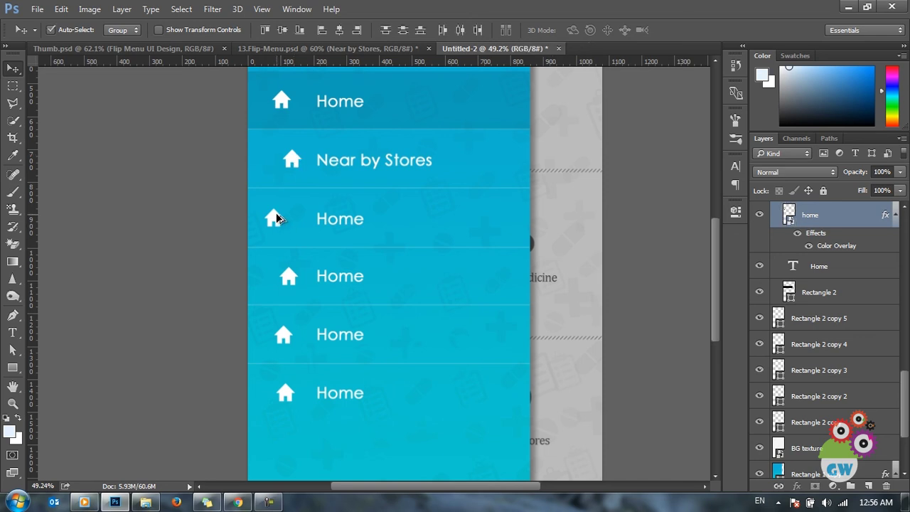
ctrl+shift+click(289, 275)
ctrl+shift+click(284, 333)
mouse_move(404, 361)
mouse_down()
mouse_move(449, 359)
mouse_move(436, 376)
mouse_move(443, 368)
mouse_move(403, 361)
mouse_up()
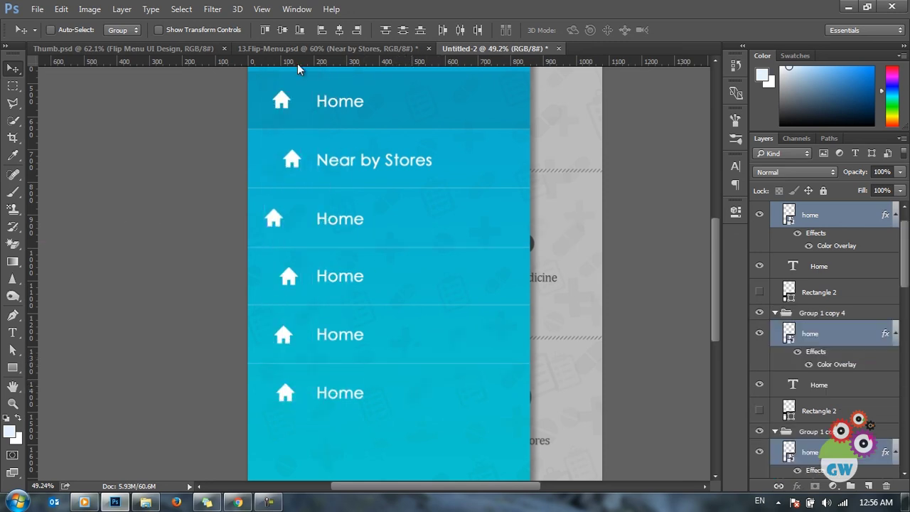
click(340, 37)
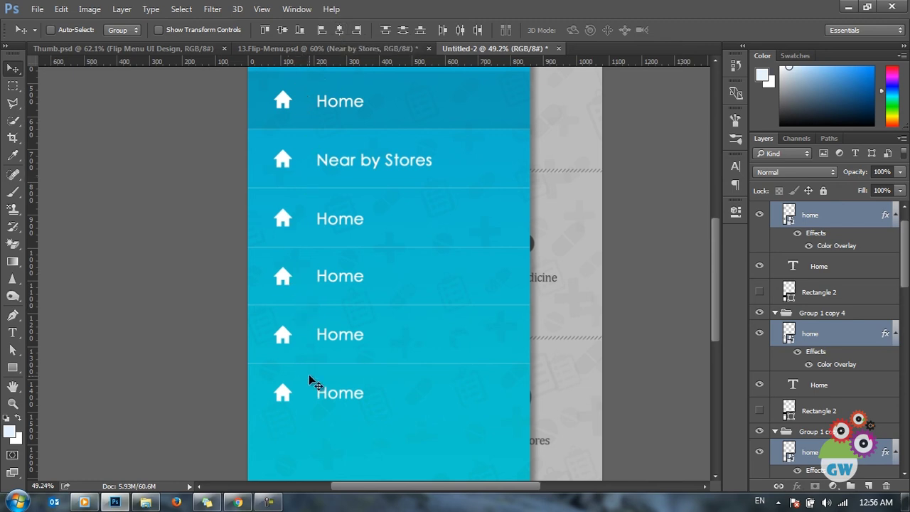
Step: Review the whole menu screen, and compare it with the finished designs in 13.Flip-Menu.psd and Thumb.psd
key(ctrl+0)
key(ctrl+minus)
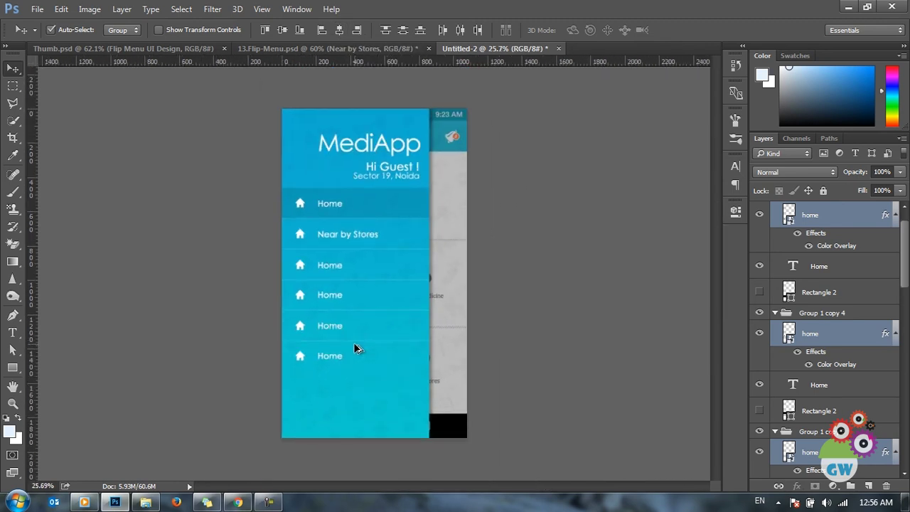
key(ctrl+0)
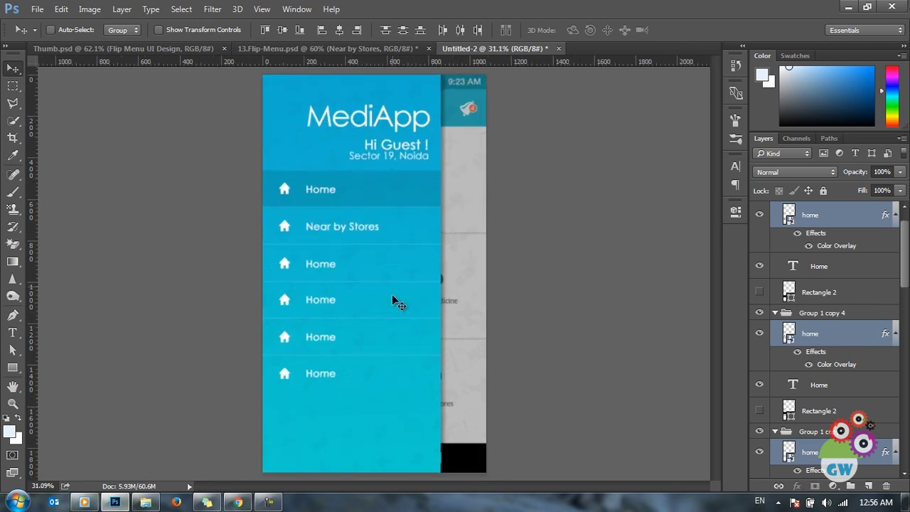
scroll(392, 300, down, 1)
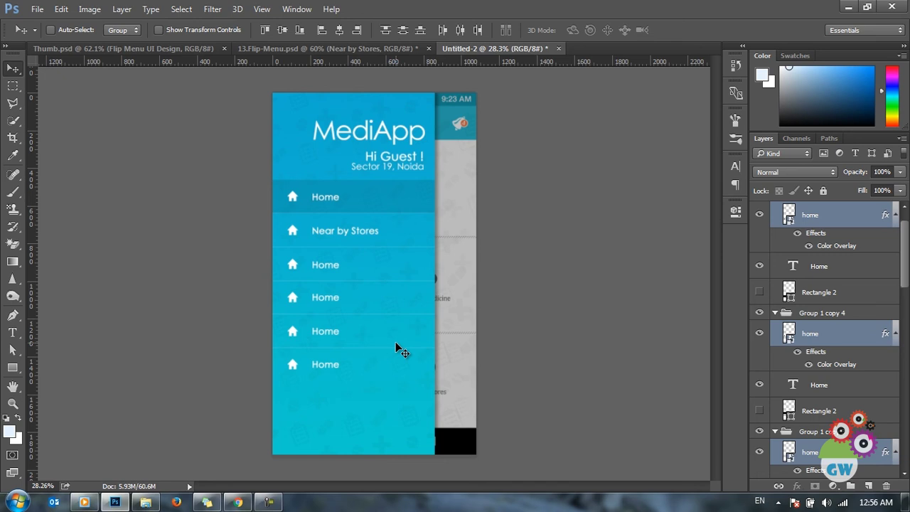
click(293, 48)
key(ctrl+0)
click(156, 52)
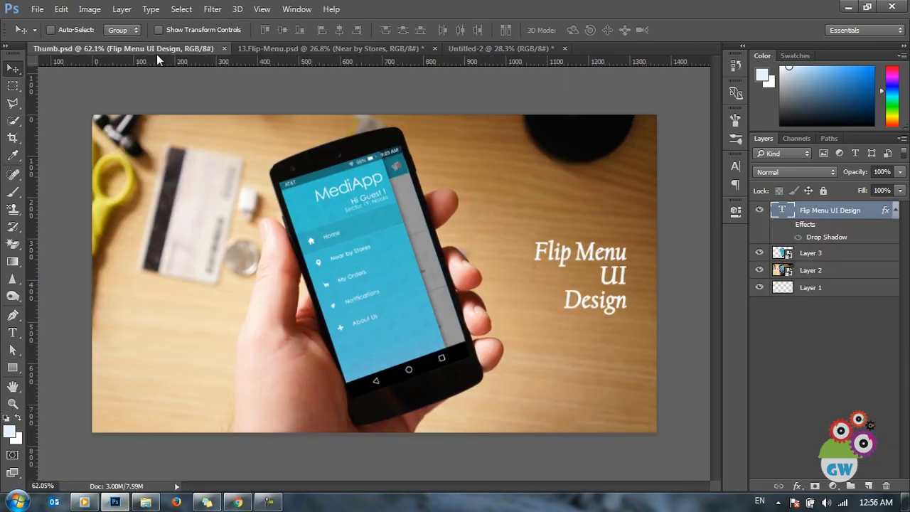